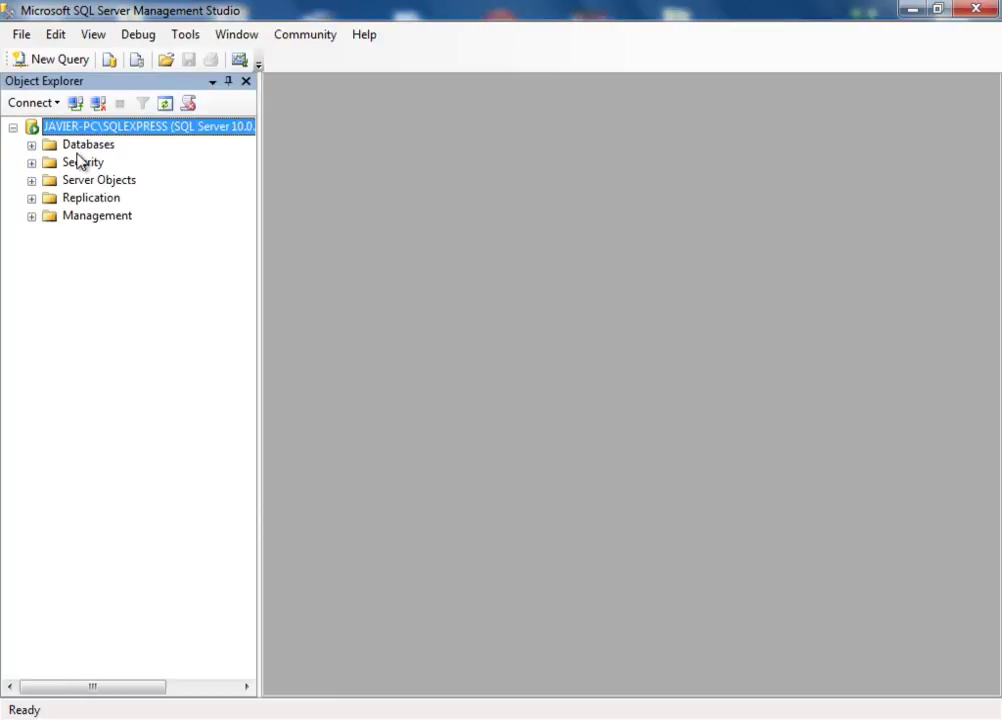
Step: Create a new database named Clientes on the server with the default owner and file settings
left_click(31, 145)
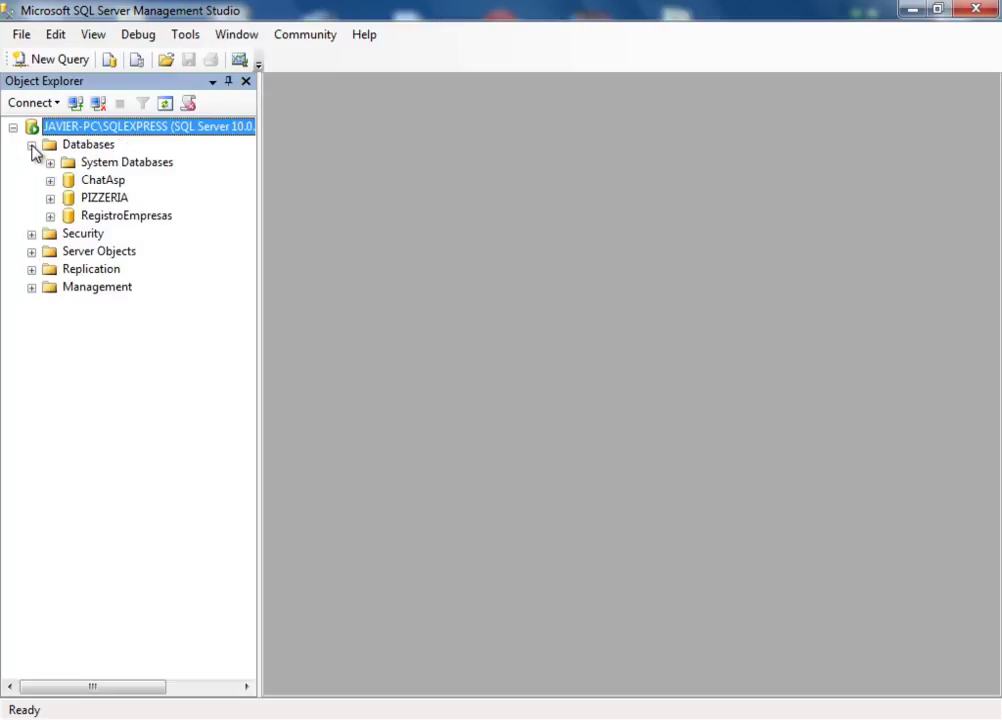
left_click(88, 153)
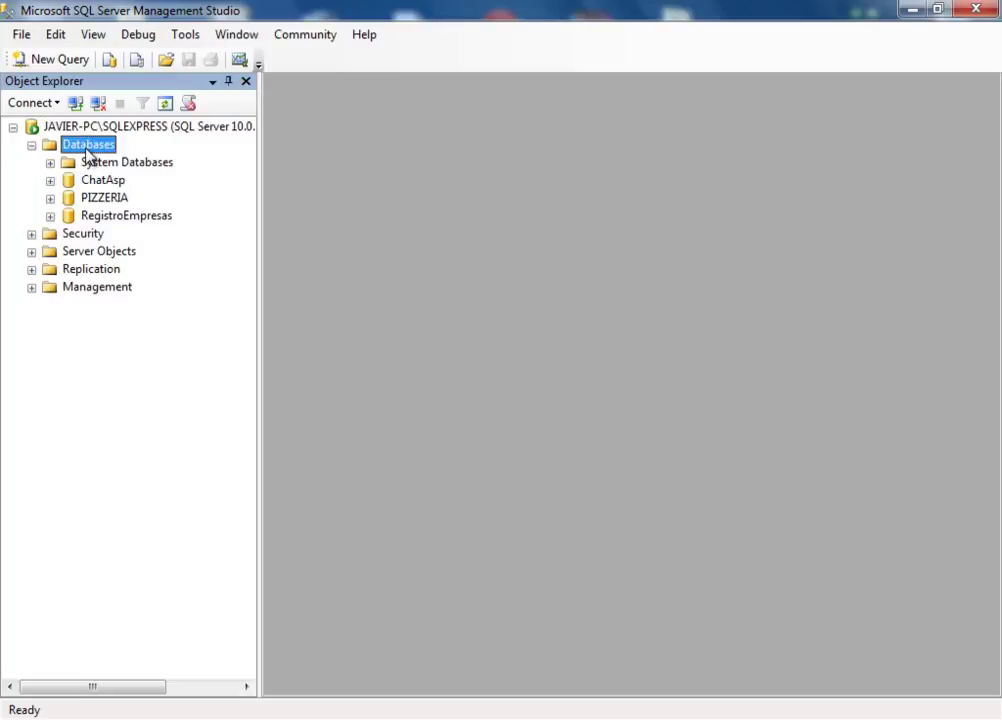
right_click(89, 150)
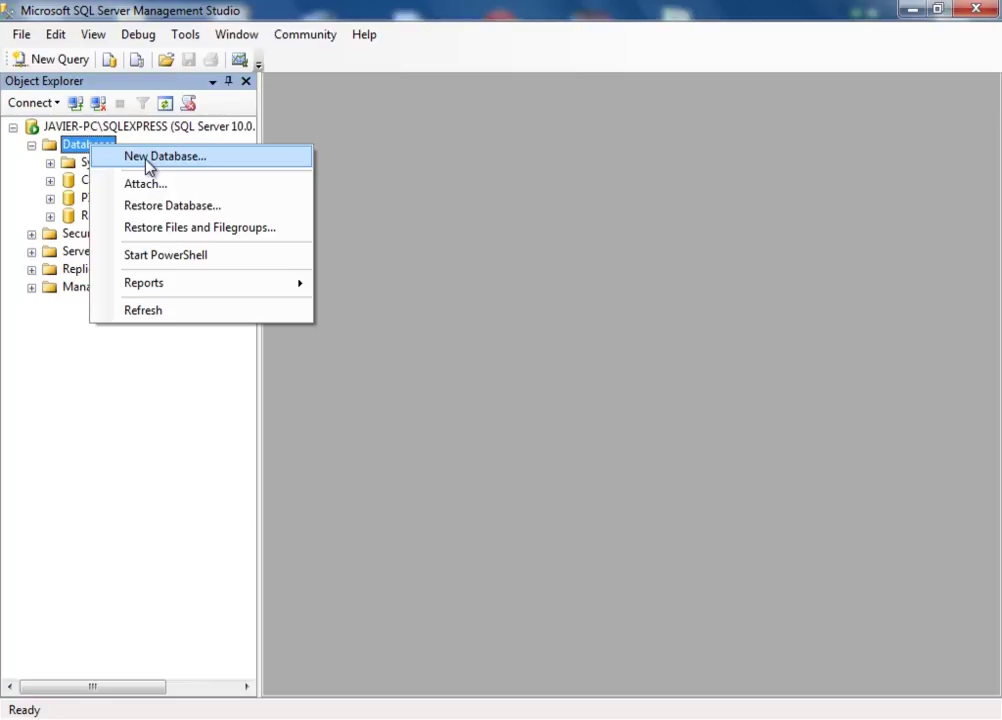
left_click(147, 158)
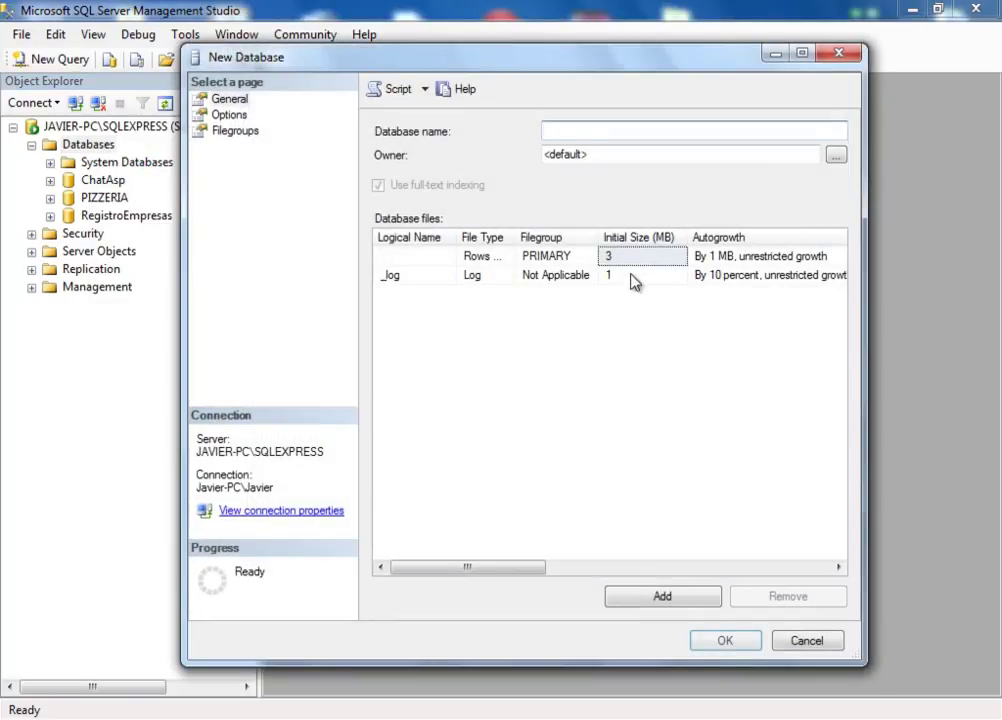
type("Clientes")
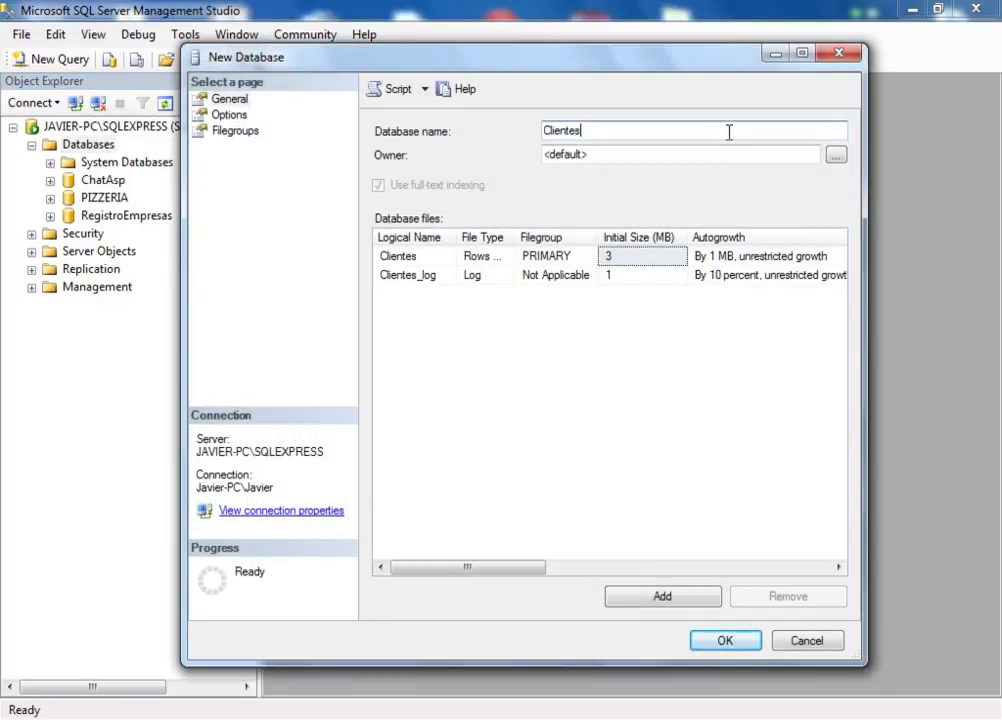
left_click(726, 643)
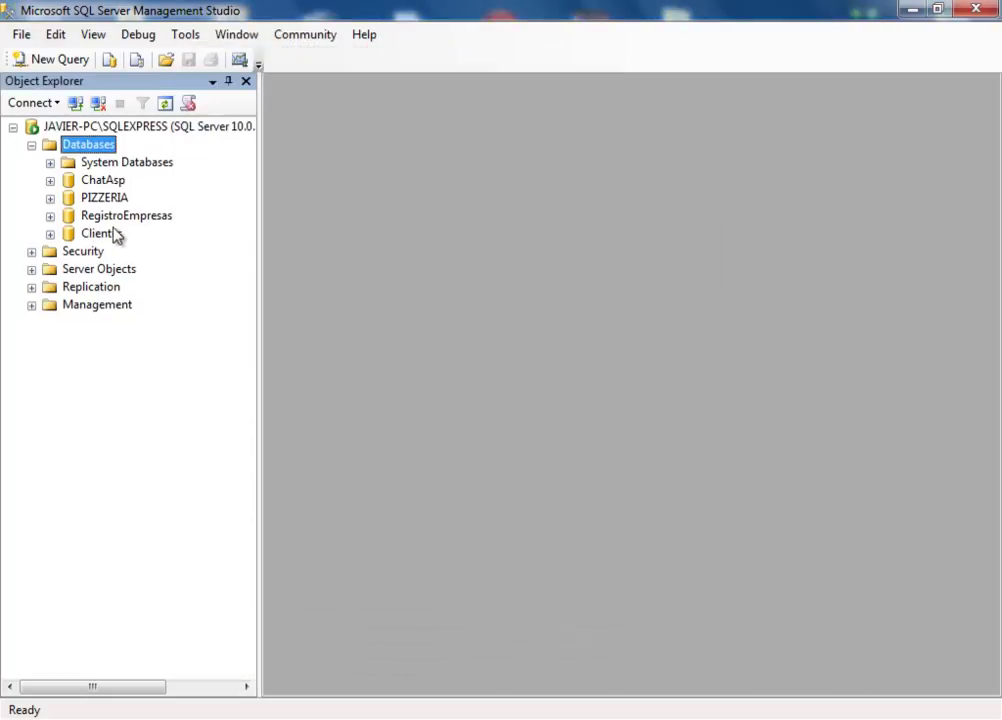
Step: Start designing a new table in the Clientes database
left_click(50, 233)
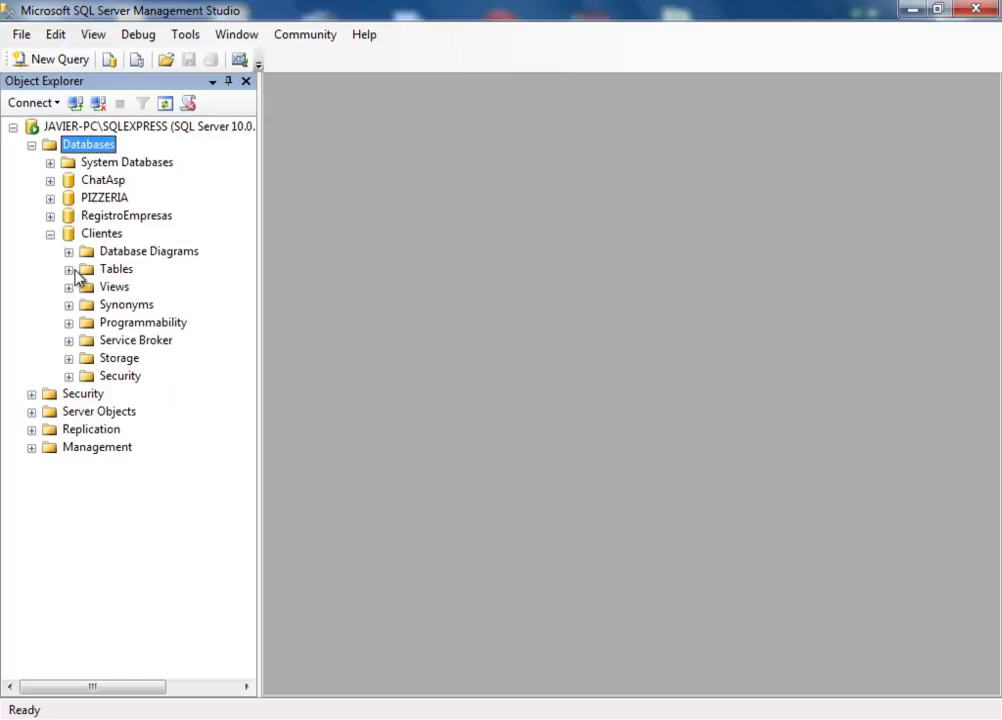
left_click(68, 270)
right_click(112, 270)
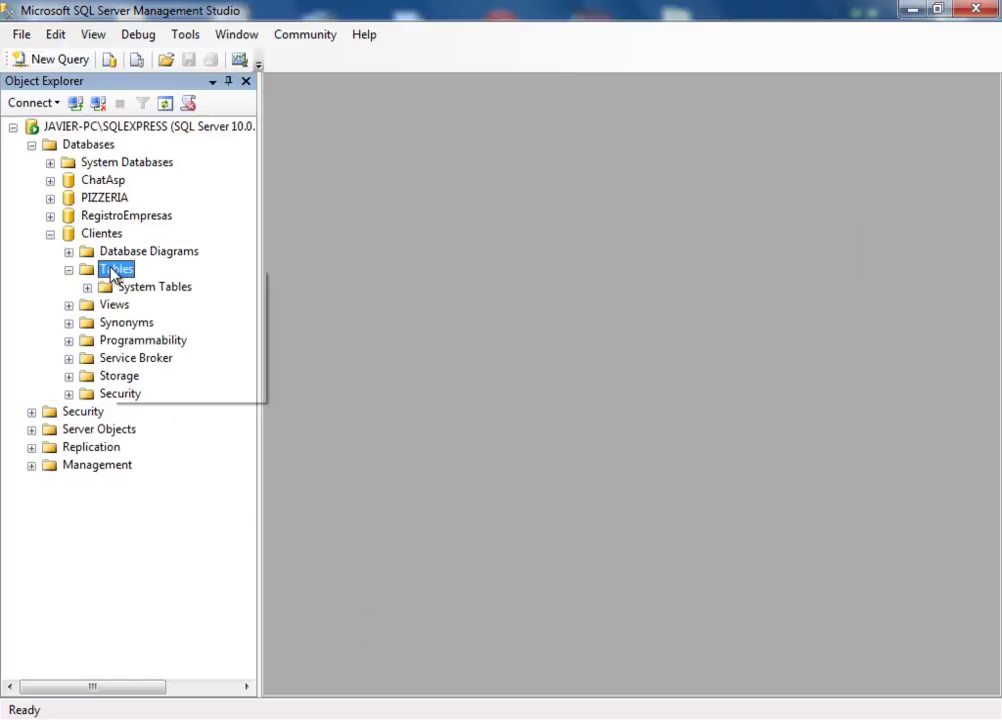
left_click(180, 279)
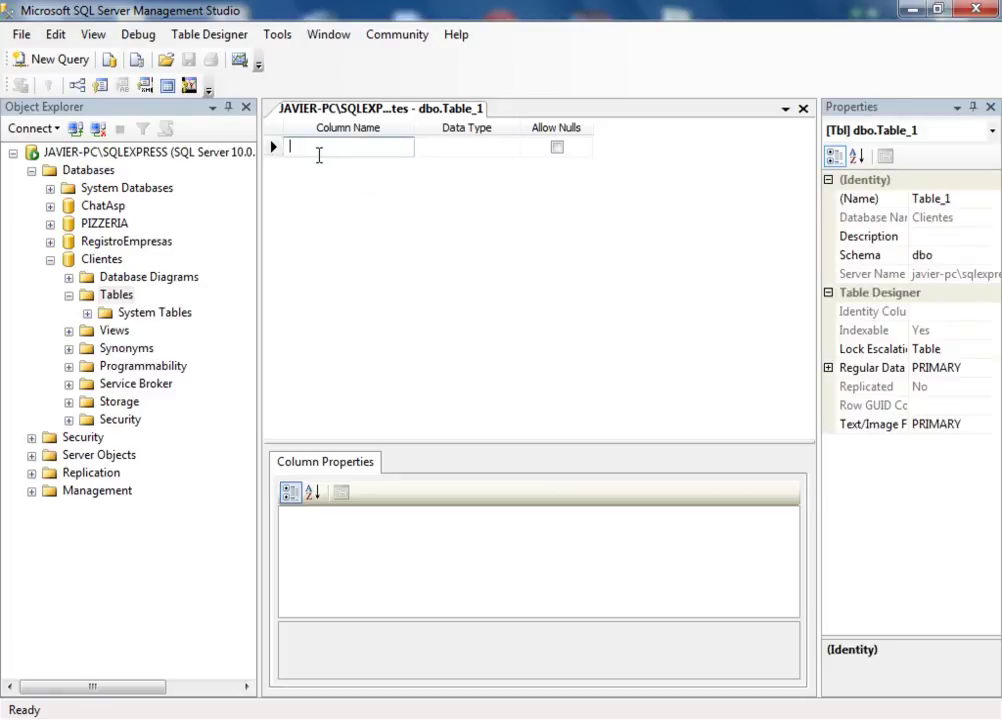
Step: Define the first column as clienteID with data type int and set it as the primary key
type("cliente")
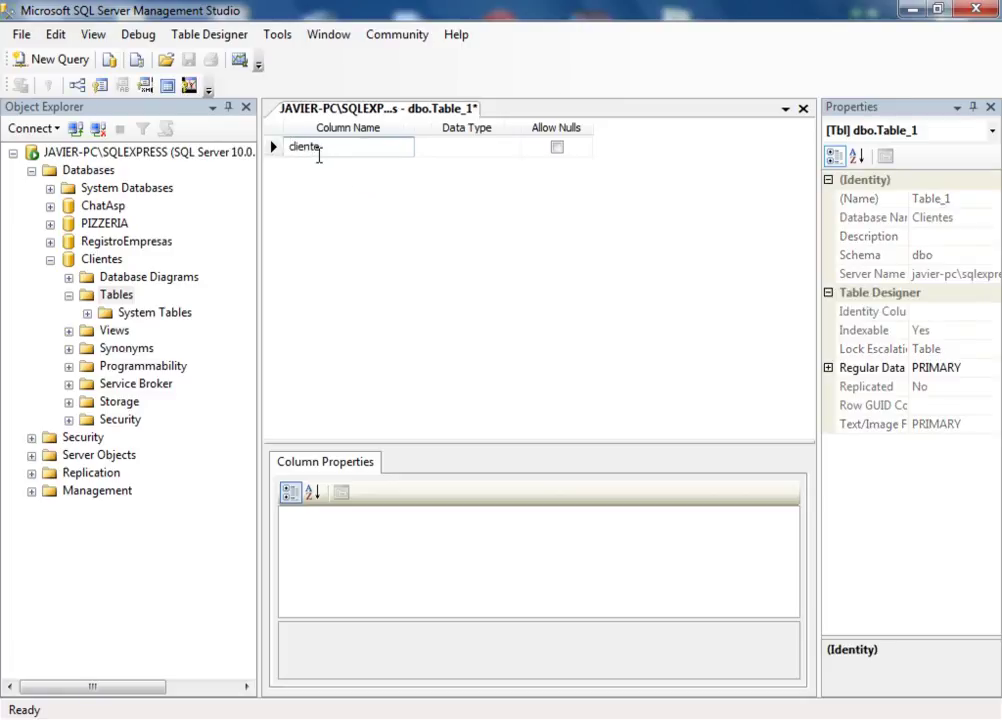
type("Id")
type("D")
left_click(444, 147)
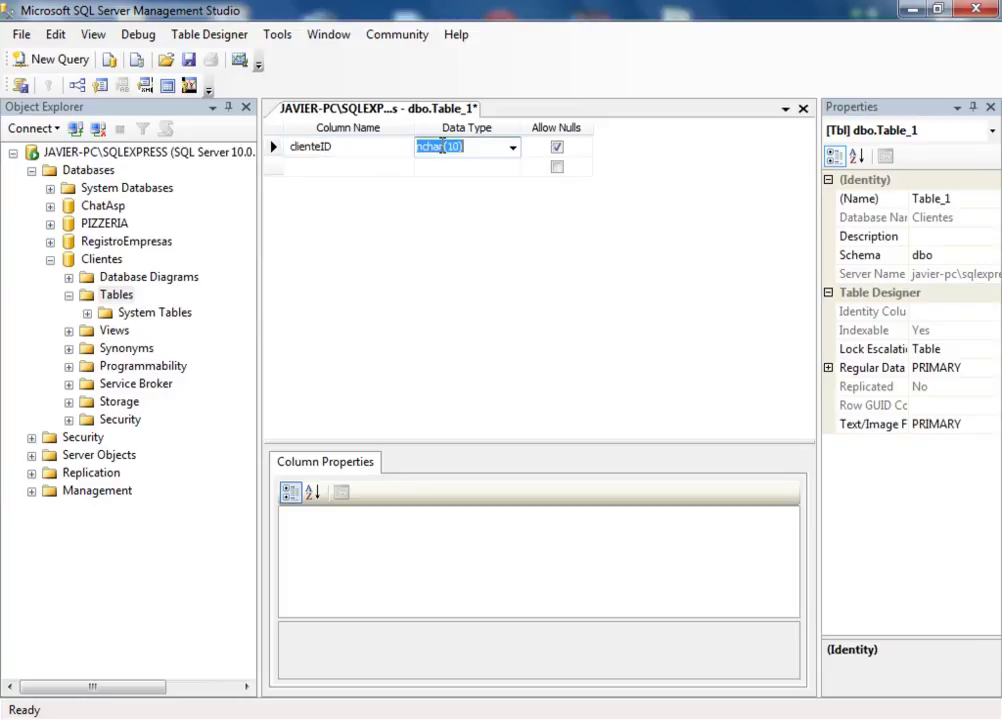
left_click(512, 147)
left_click_drag(514, 228, 512, 186)
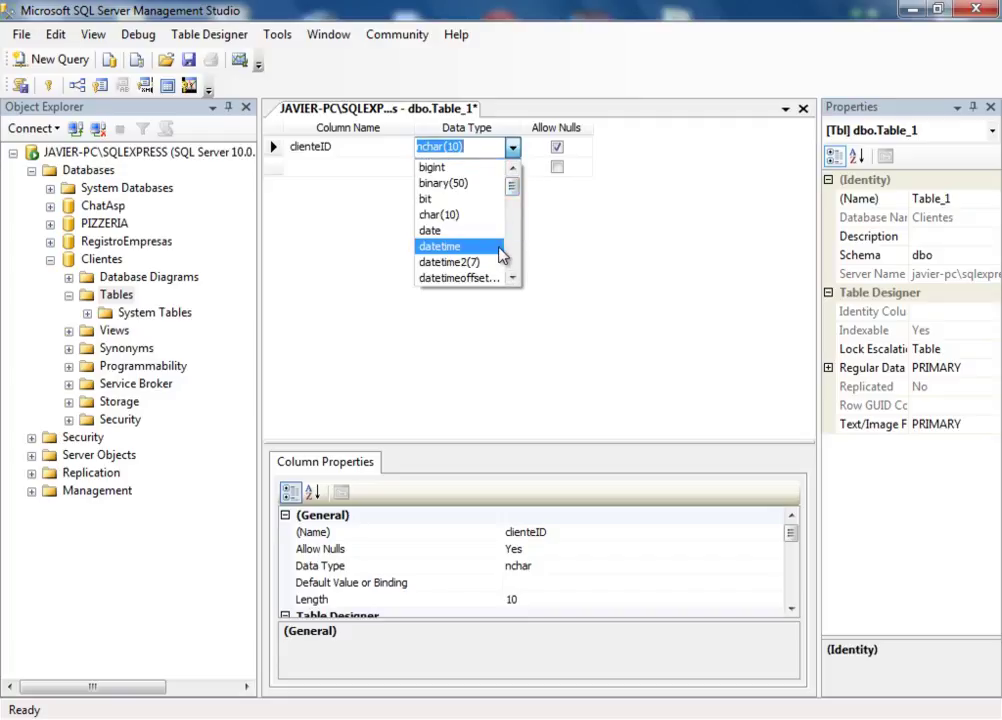
type("ub")
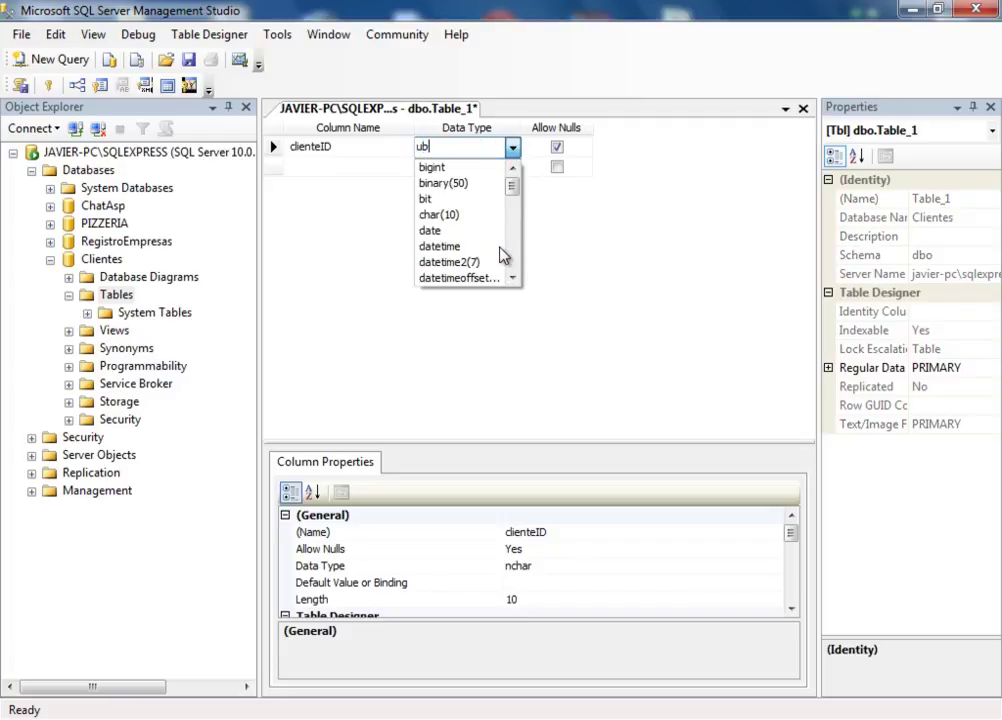
key("BackSpace")
key("BackSpace")
type("image")
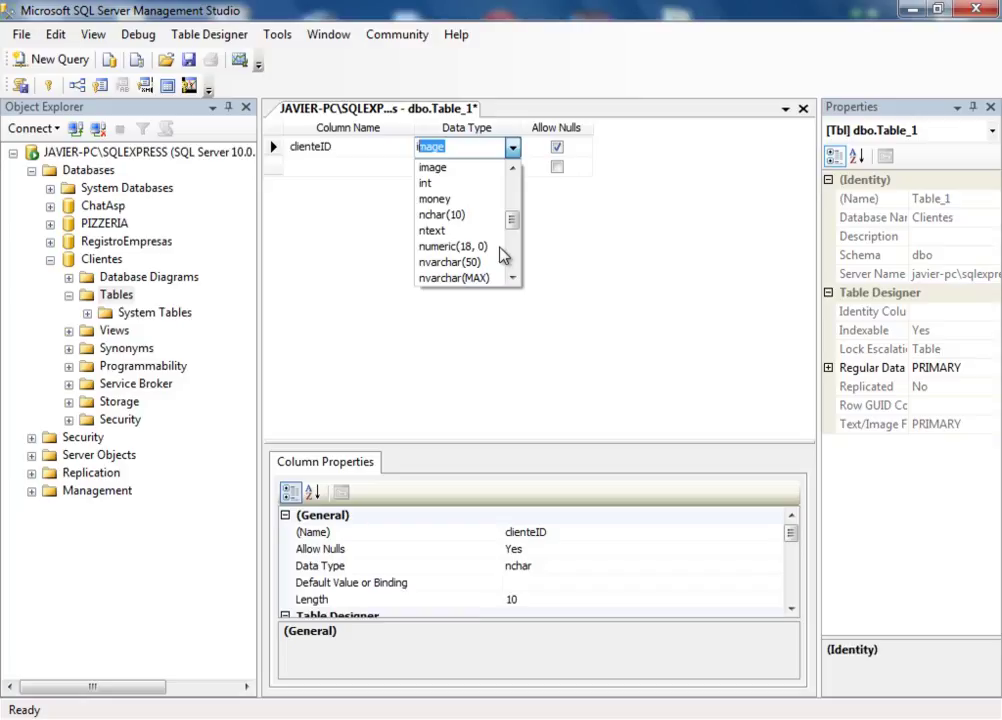
left_click(432, 184)
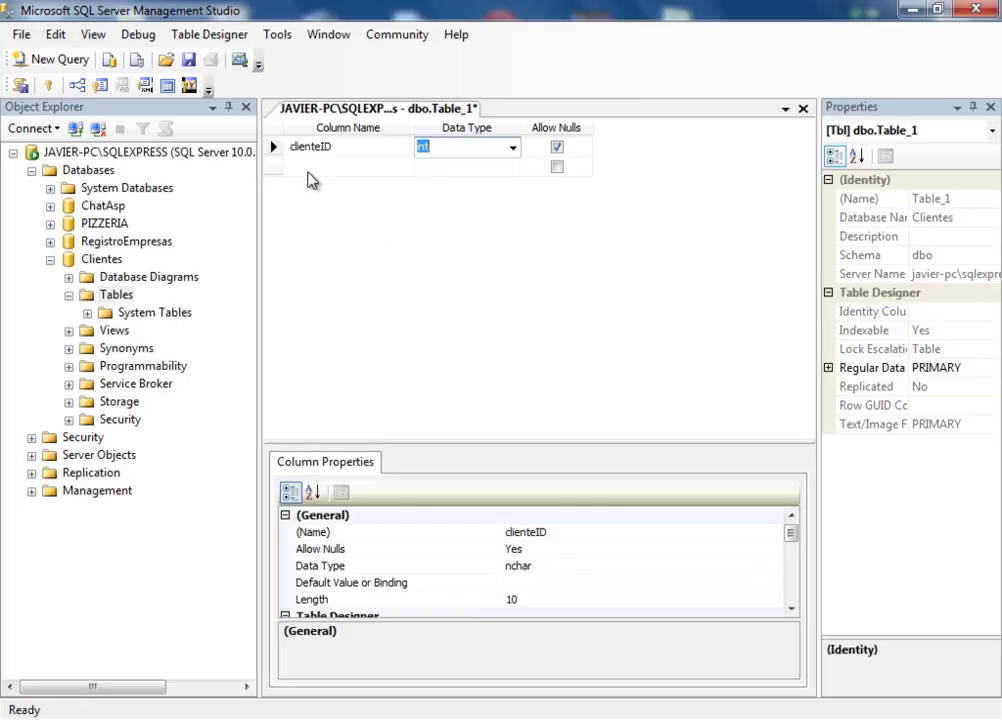
right_click(273, 149)
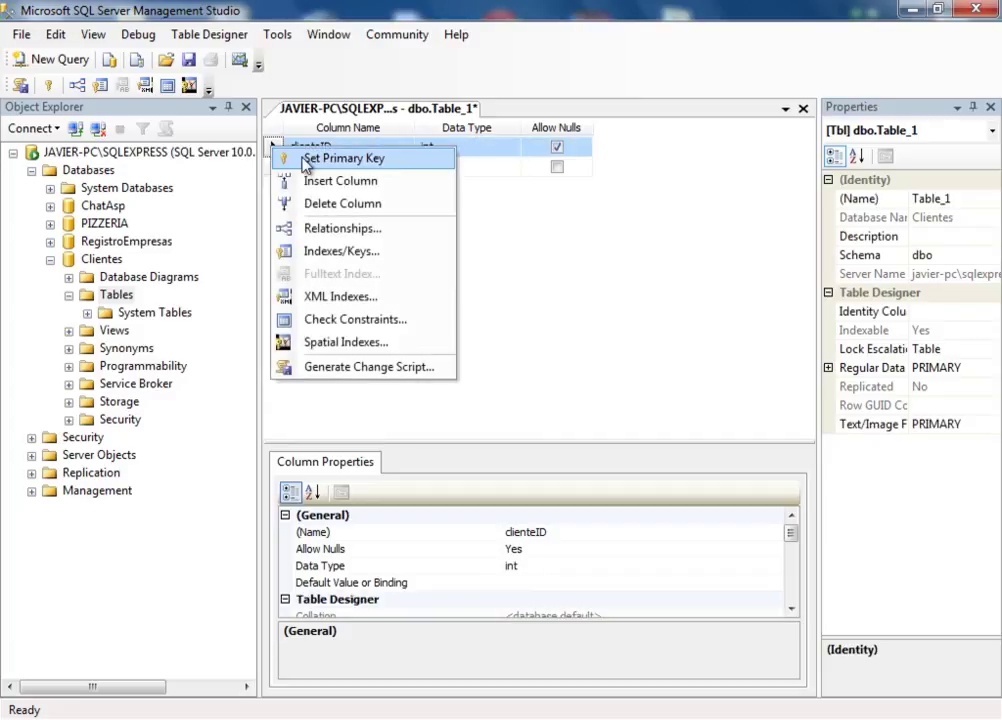
left_click(282, 156)
Step: Add a nombre column with data type nchar(50) and disallow nulls for it
left_click(318, 168)
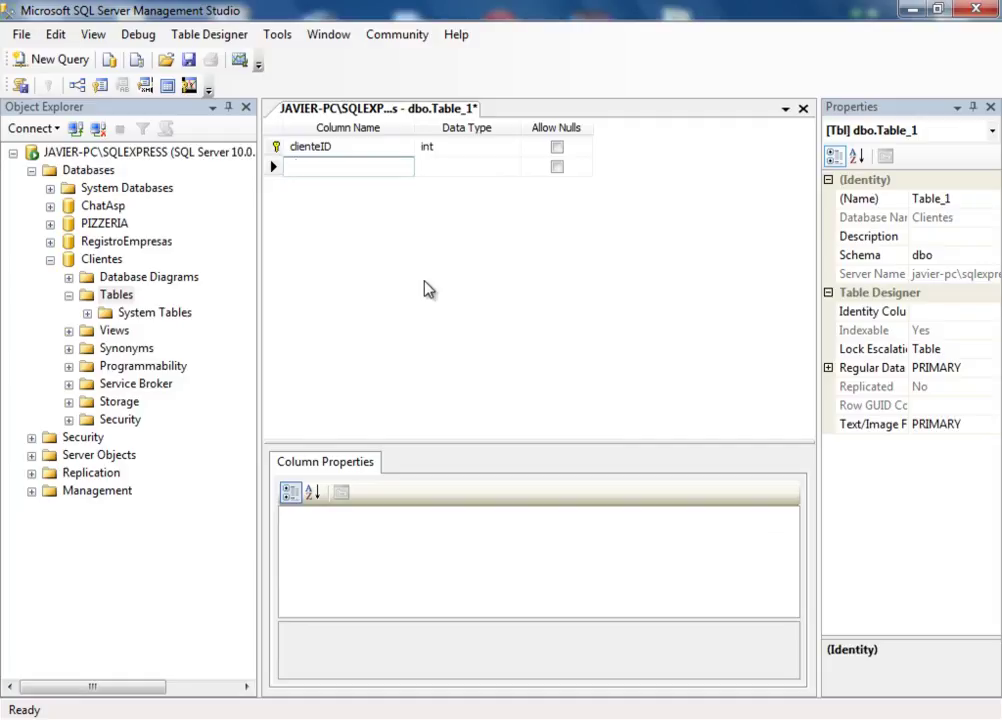
type("nombre")
key("Tab")
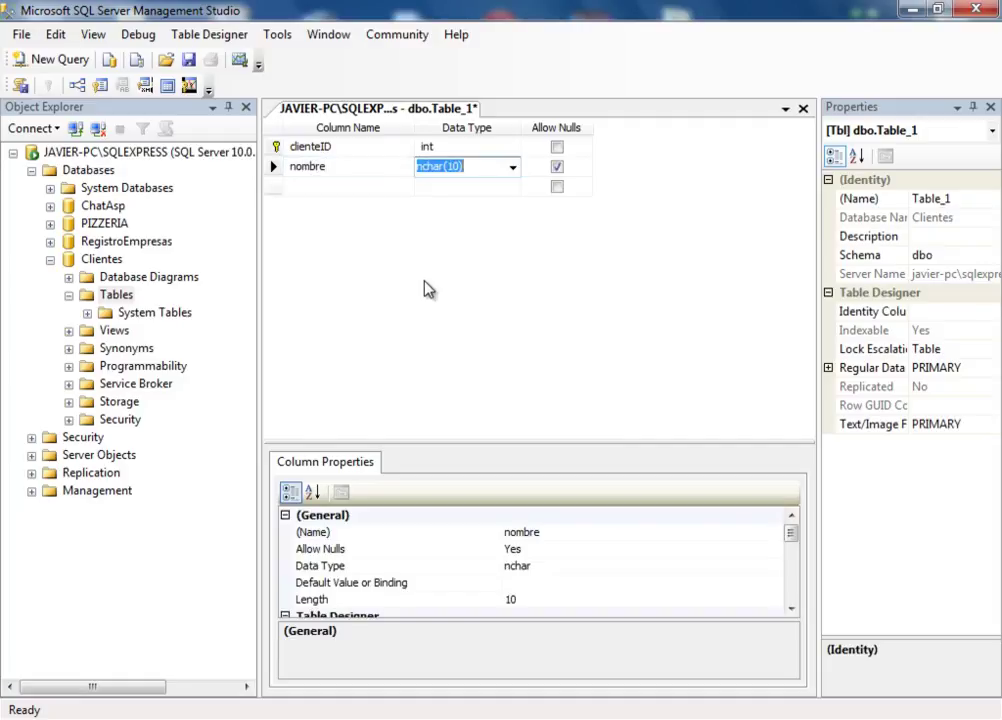
key("Up")
key("Down")
left_click(453, 174)
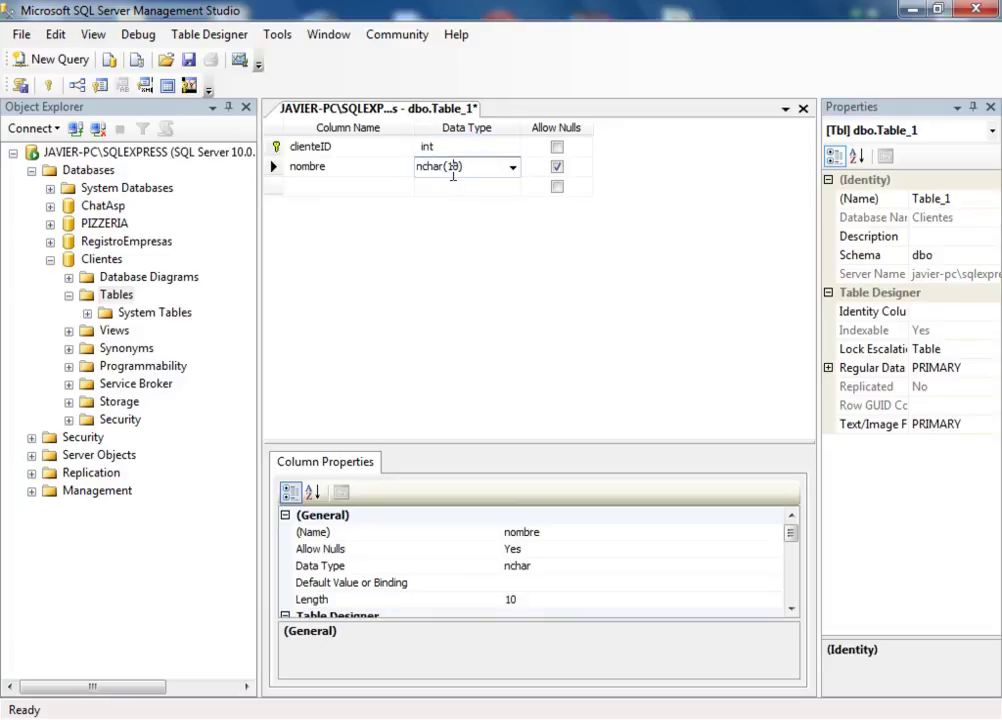
key("BackSpace")
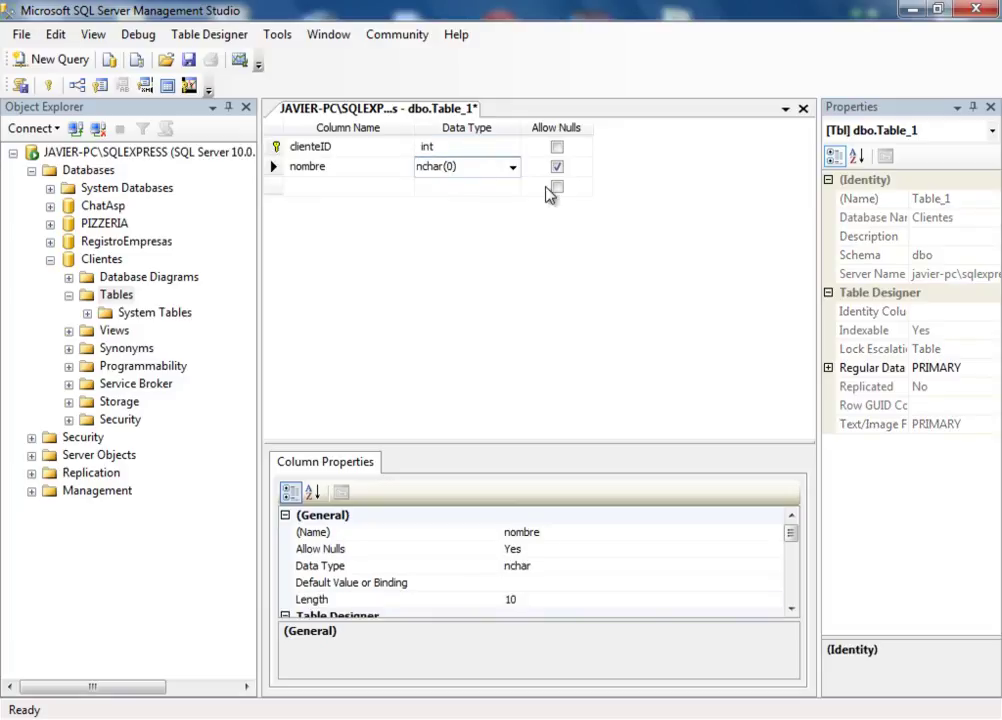
type("5")
left_click(318, 188)
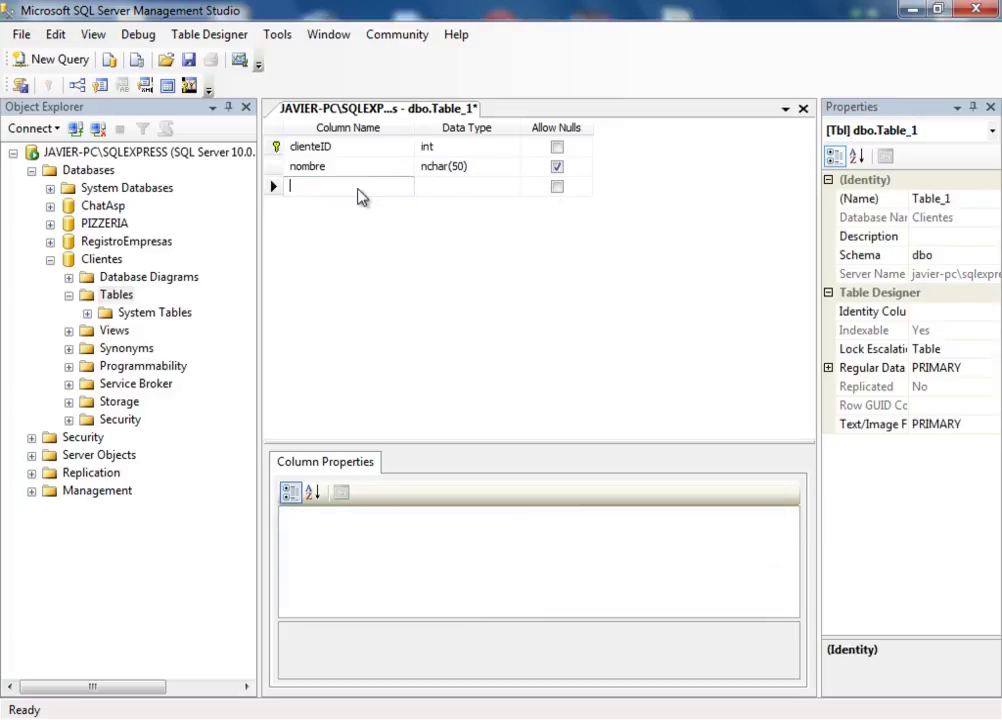
left_click(558, 169)
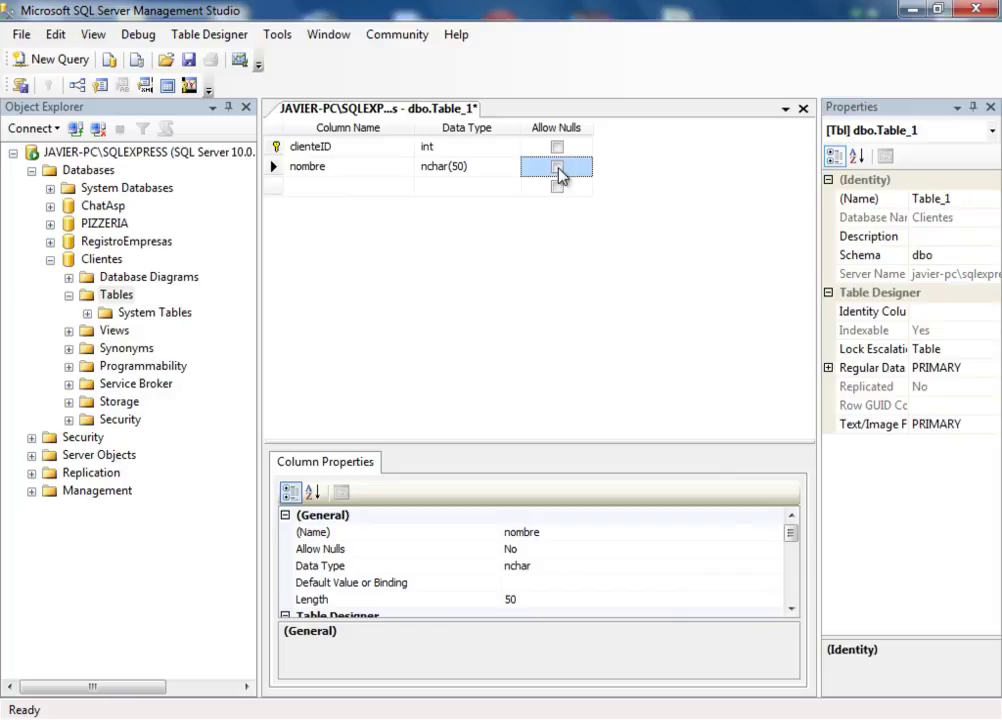
Step: Add a fecharegistro column with data type datetime below nombre
left_click(327, 186)
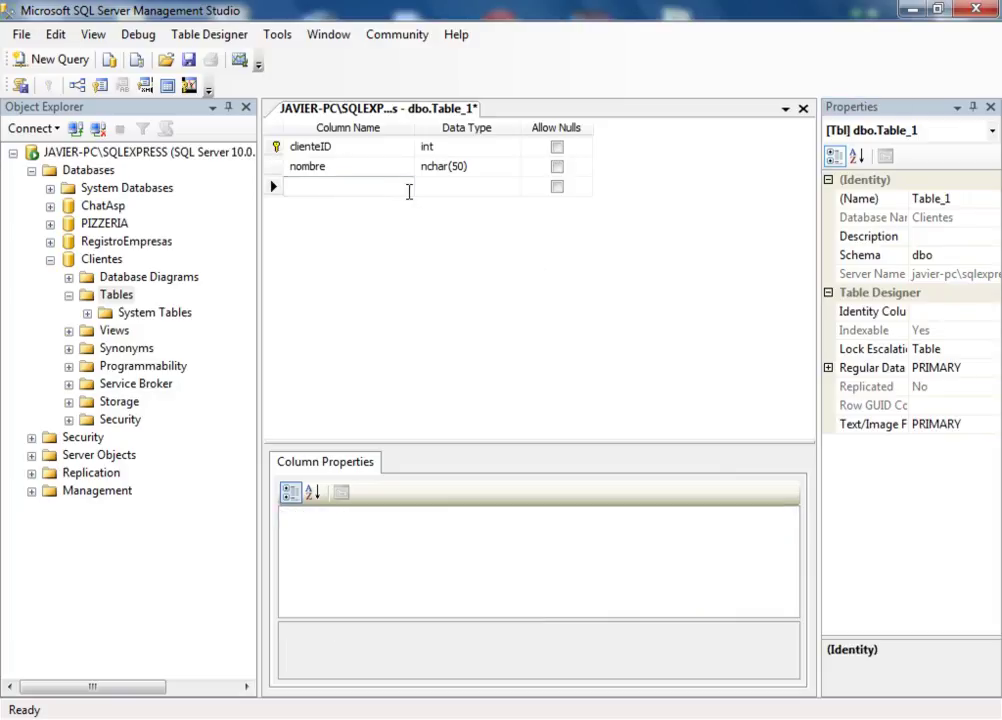
type("fecharegistro")
key("Tab")
type("d")
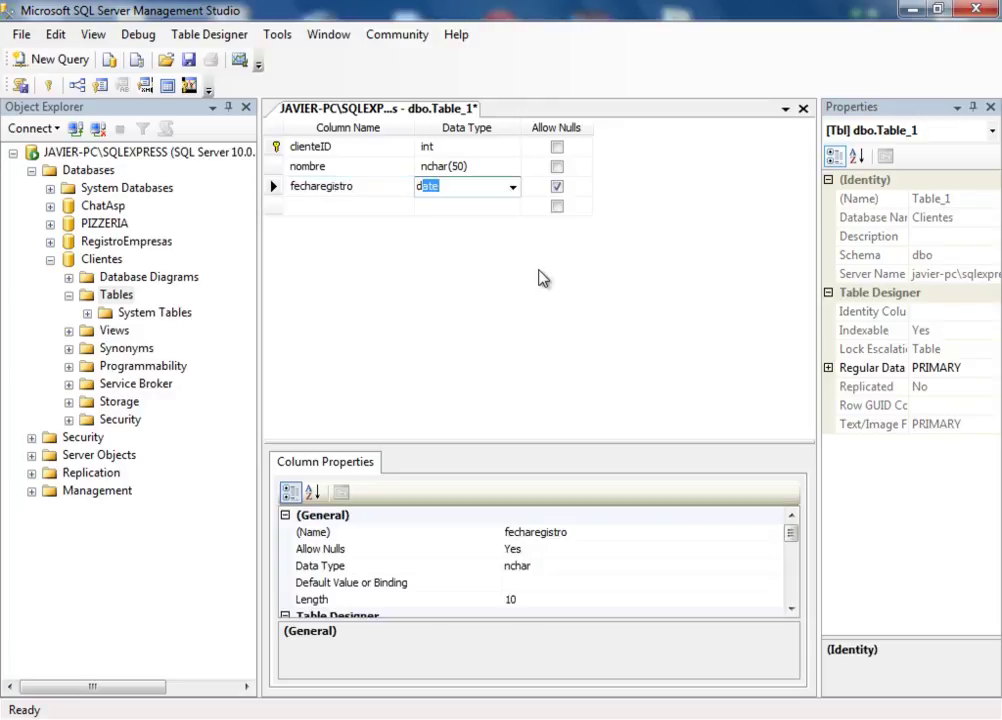
left_click(513, 187)
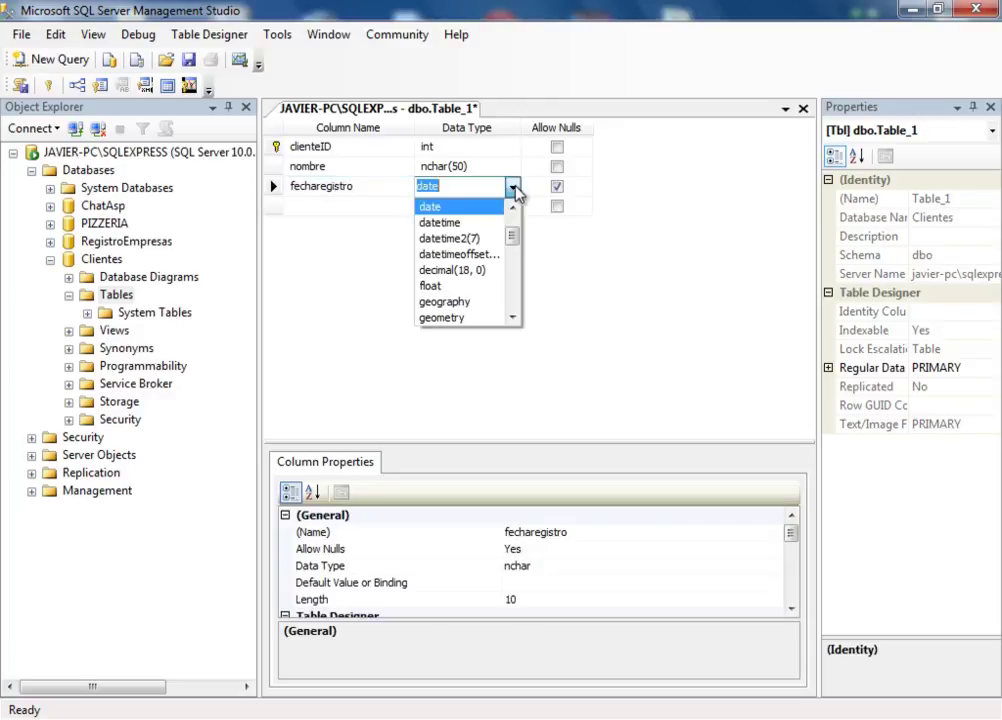
left_click(500, 223)
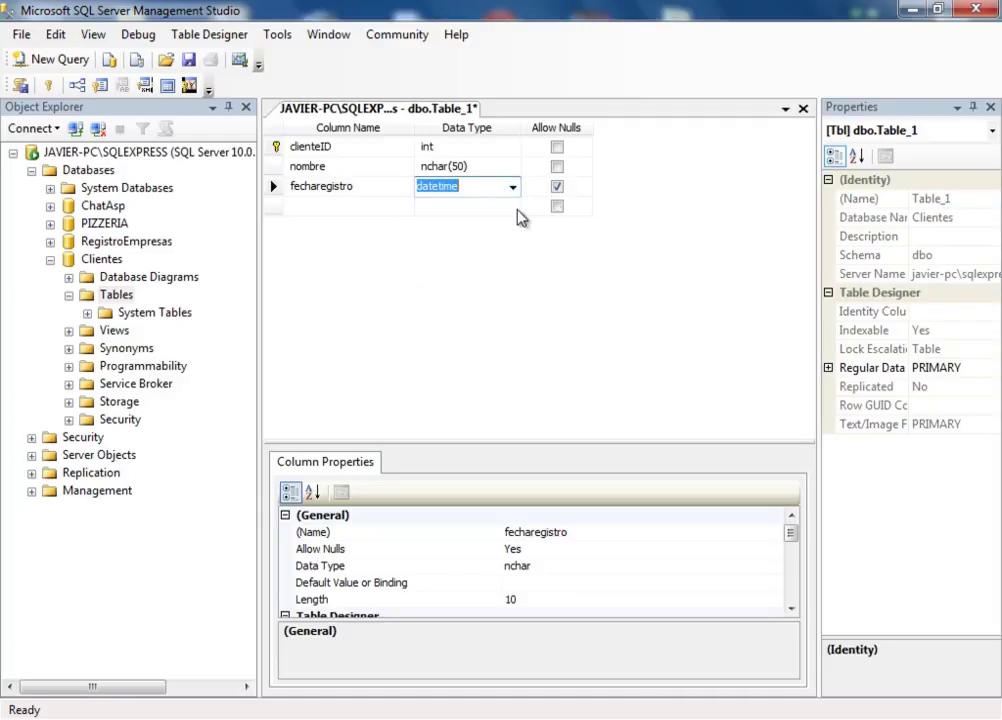
Step: Add a ramo column with data type nchar(20) below fecharegistro
left_click(324, 209)
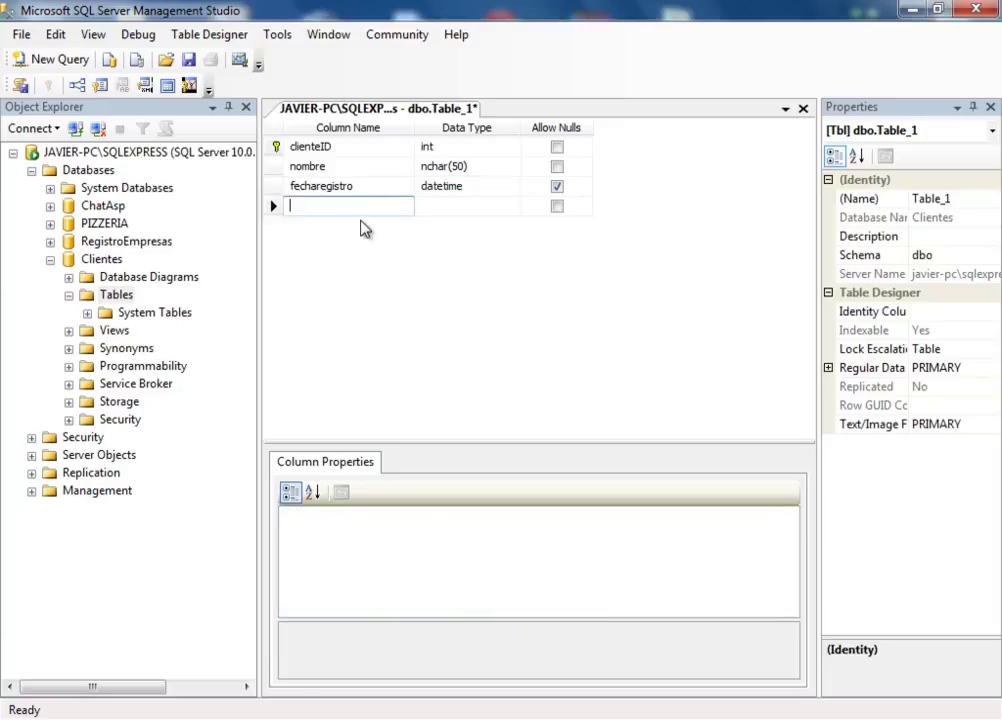
type("ramo")
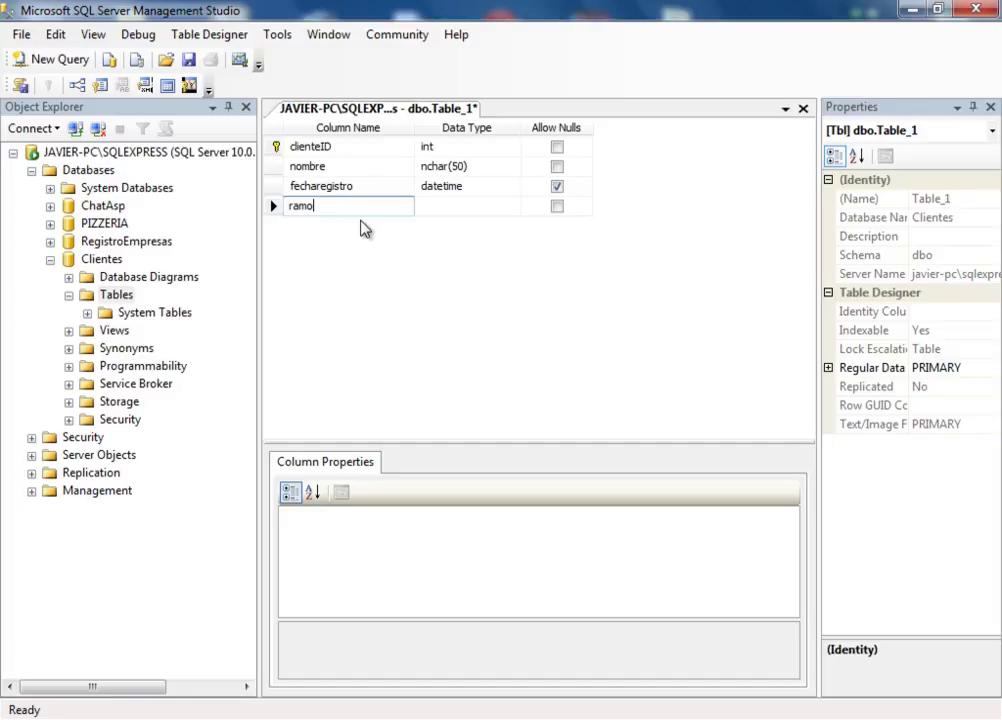
key("Tab")
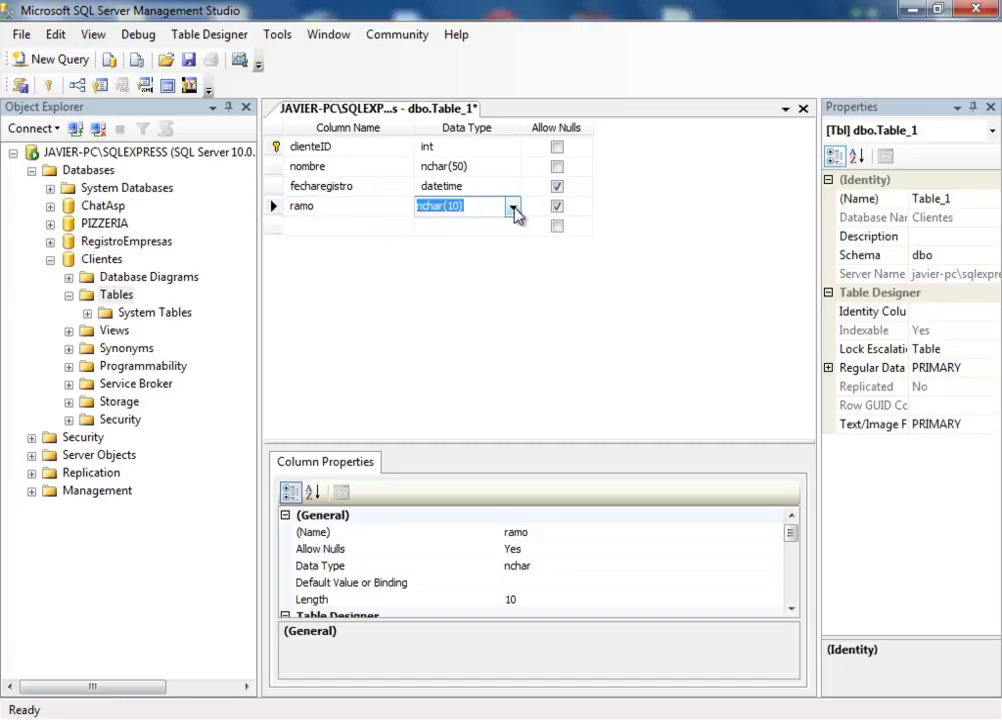
left_click(460, 210)
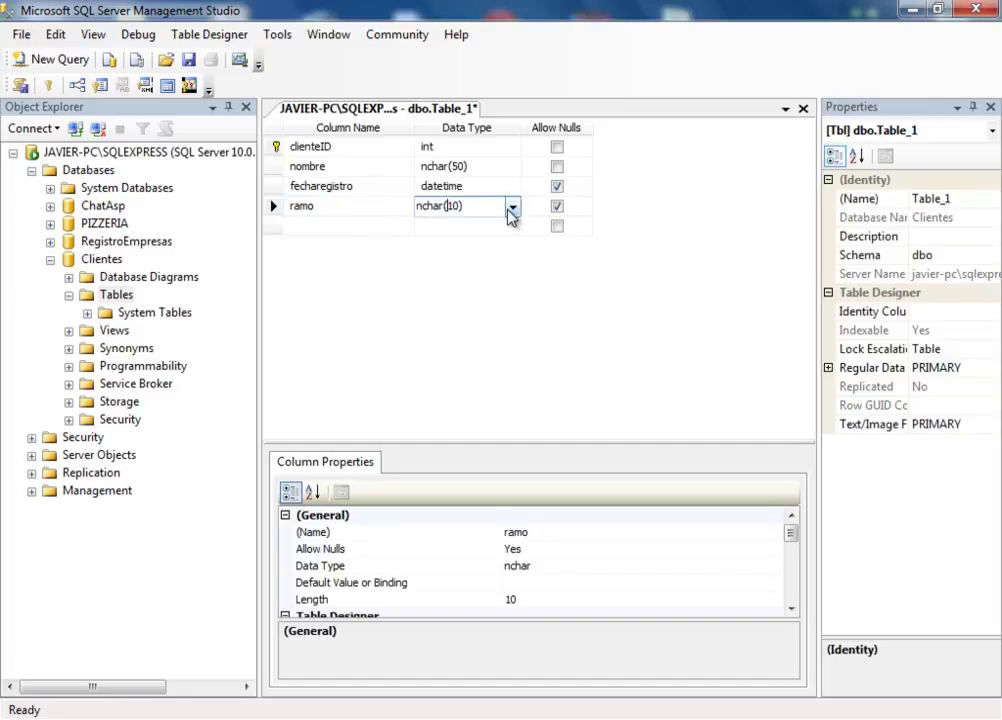
key("Delete")
type("2")
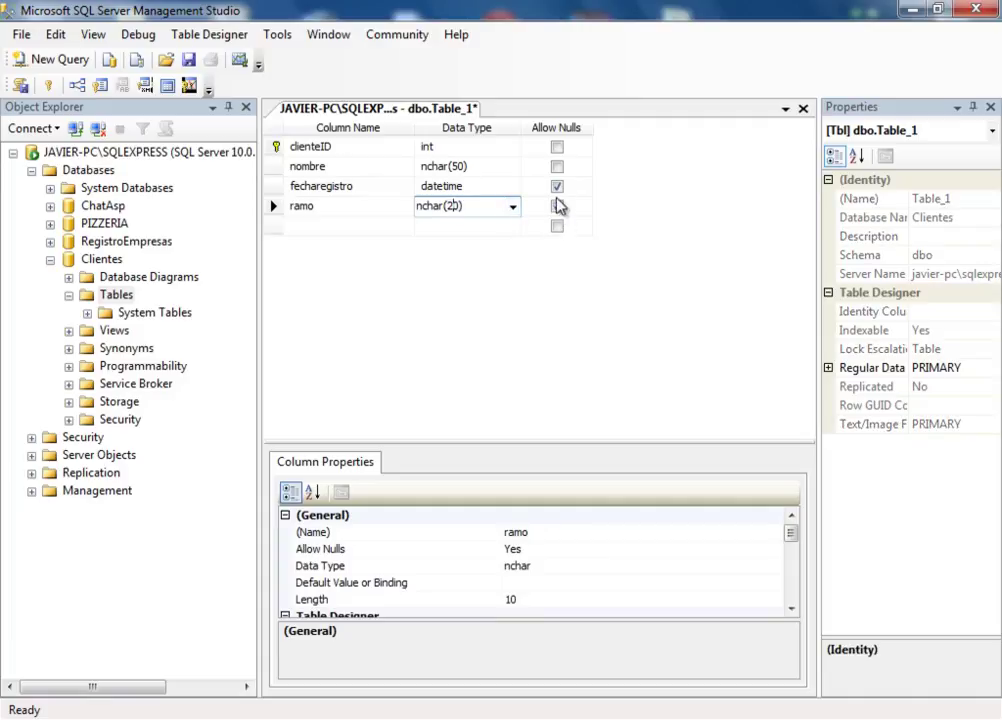
Step: Add a login column with data type nchar(10) and disallow nulls for it
left_click(326, 226)
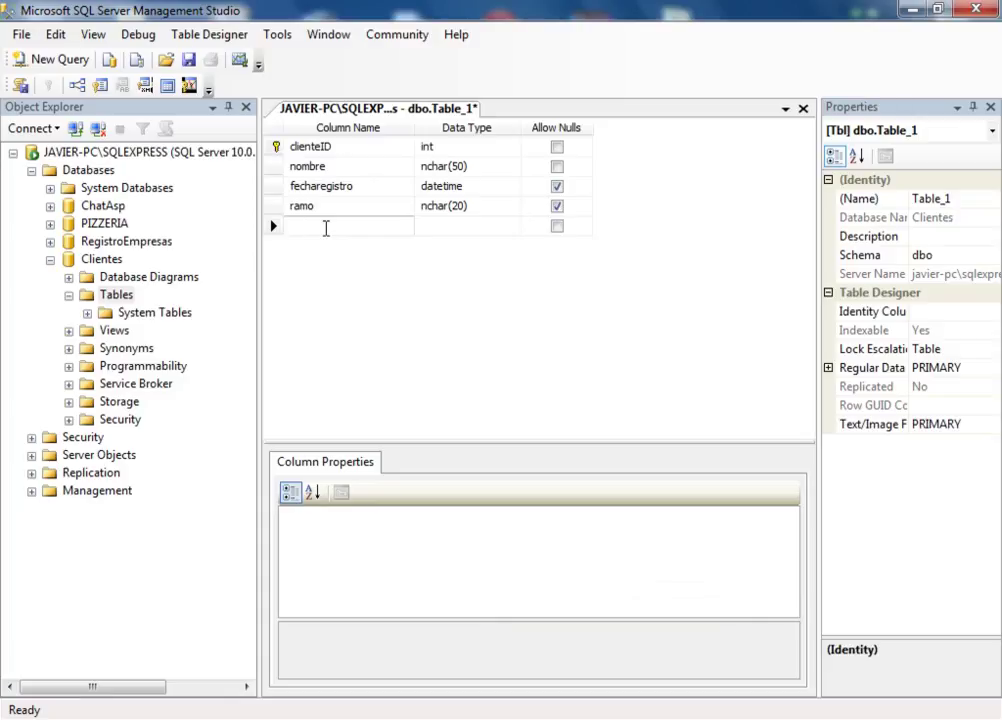
type("login")
left_click(452, 231)
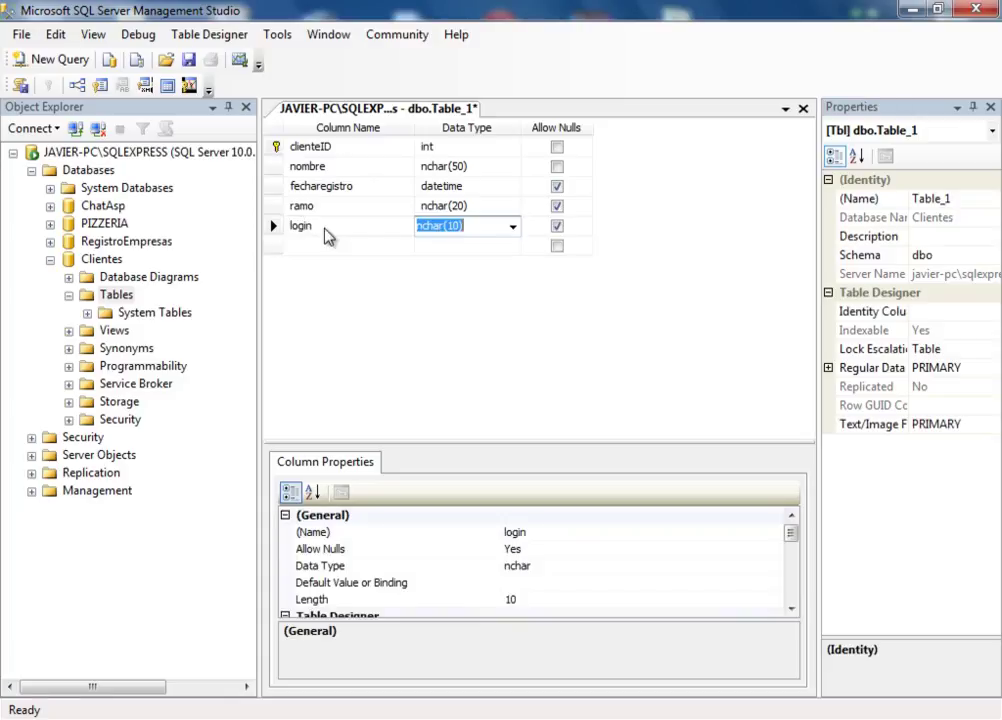
left_click(557, 226)
Step: Add a password column with data type nchar(10) below login and disallow nulls for it
left_click(379, 245)
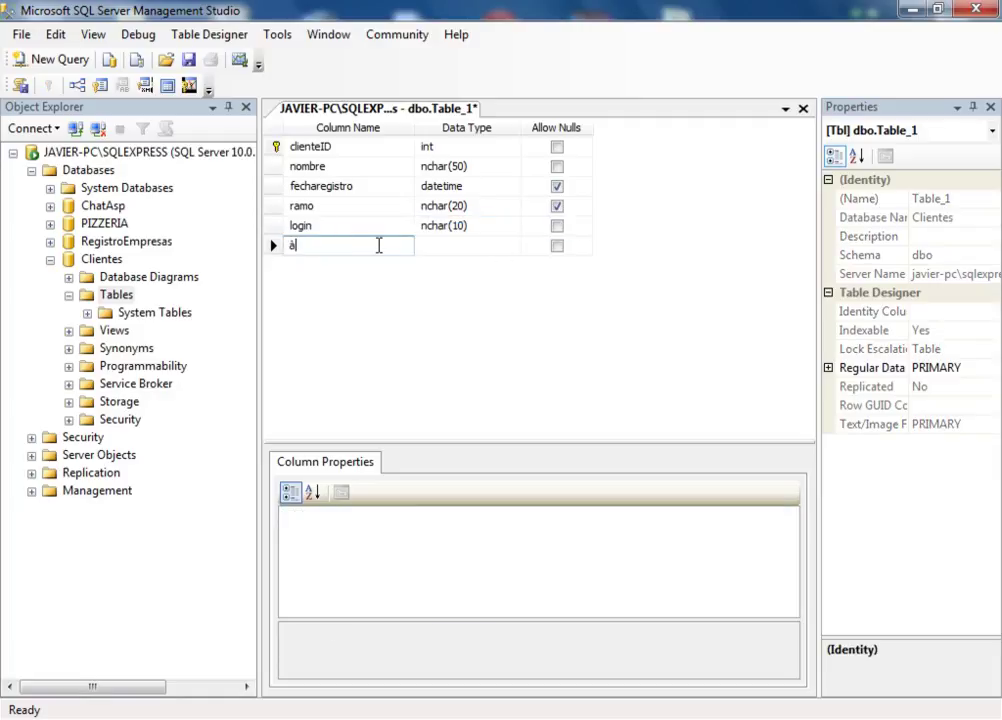
type("password")
key("Tab")
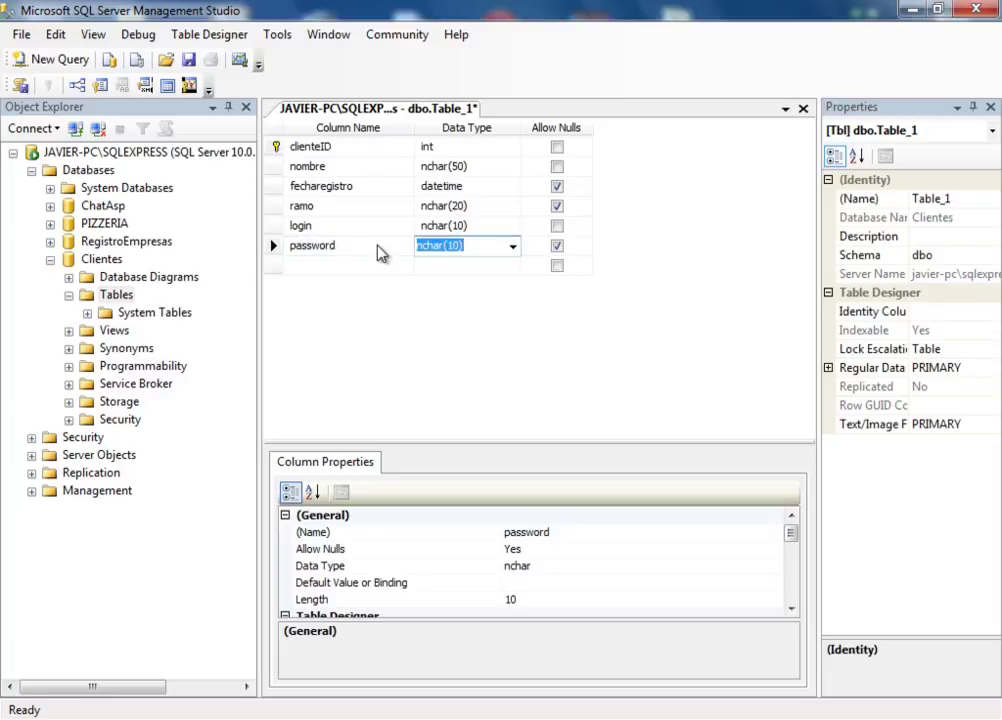
left_click(557, 246)
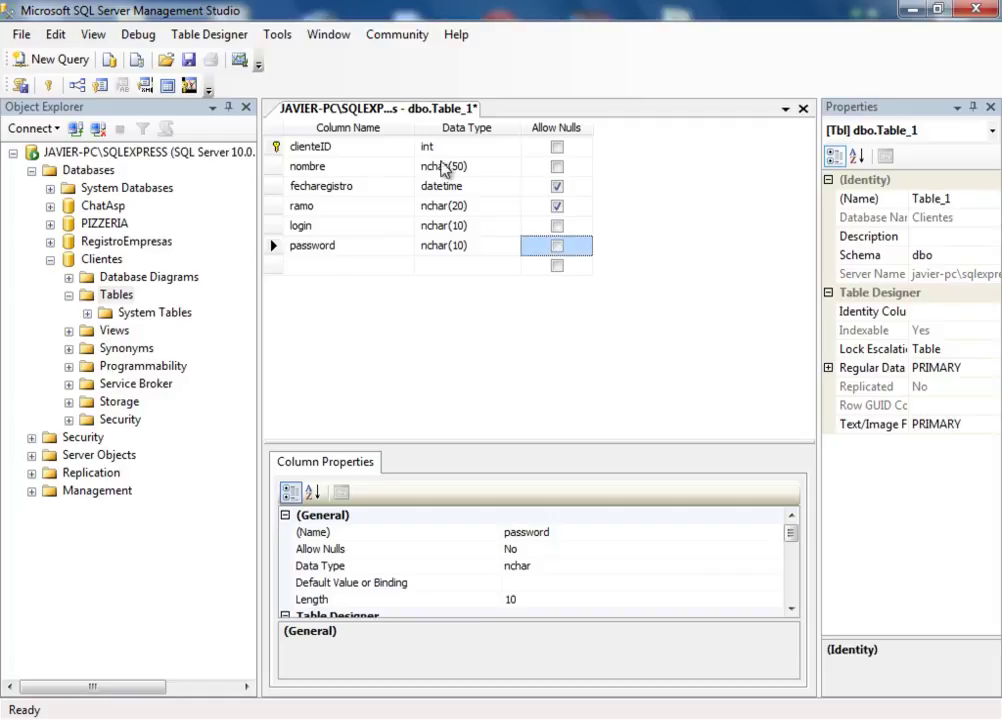
Step: Save the new table under the name tbl_clientes
right_click(365, 106)
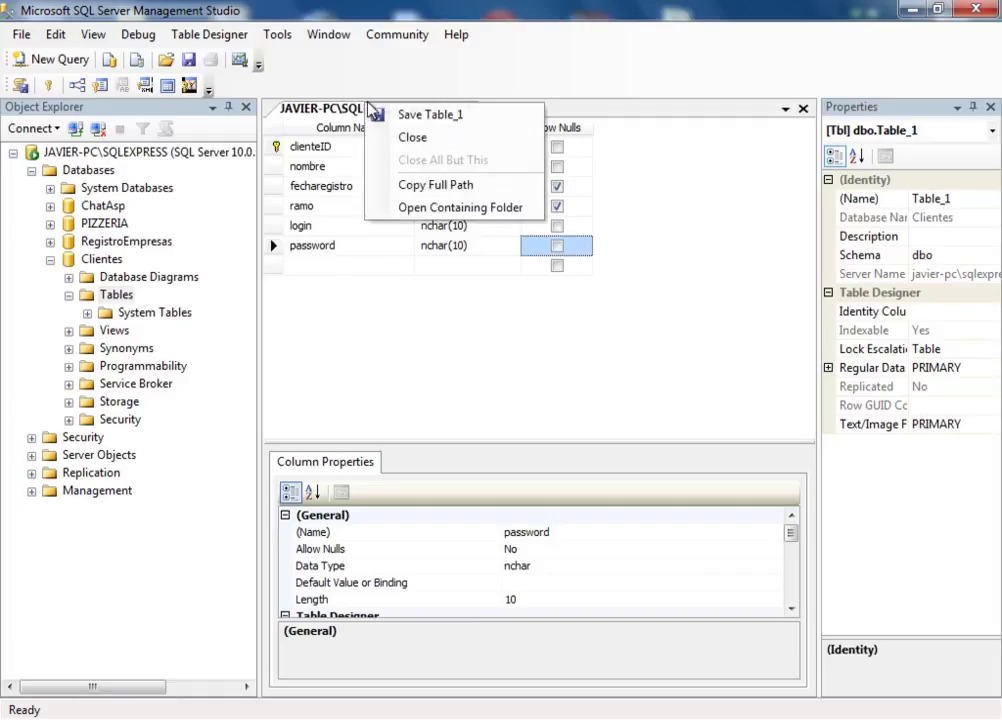
left_click(428, 116)
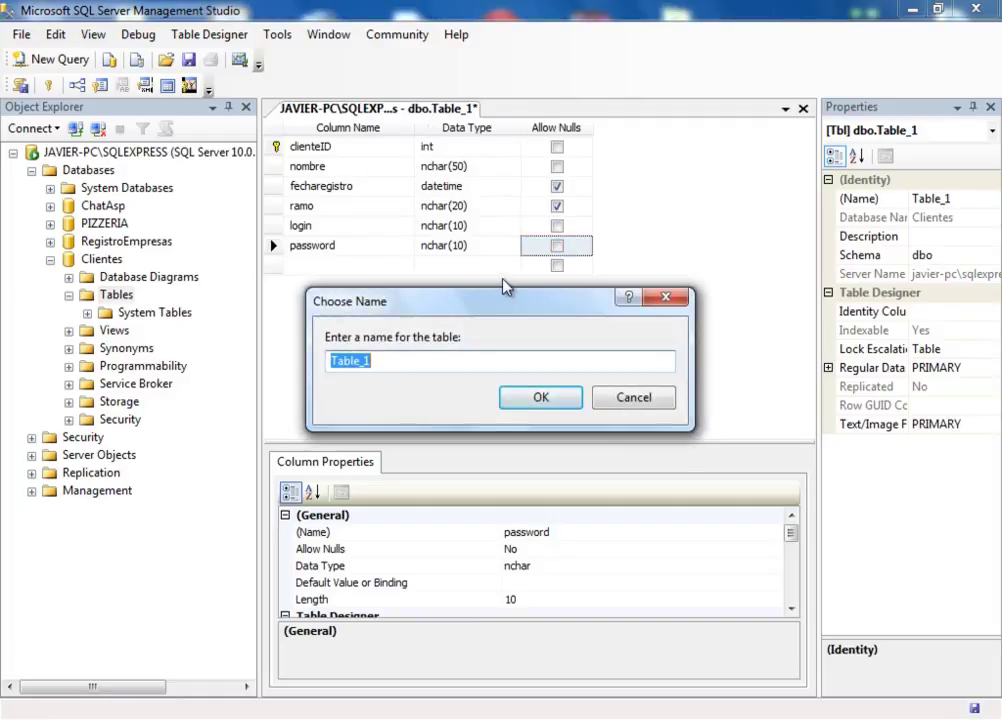
key("BackSpace")
type("tbl_c")
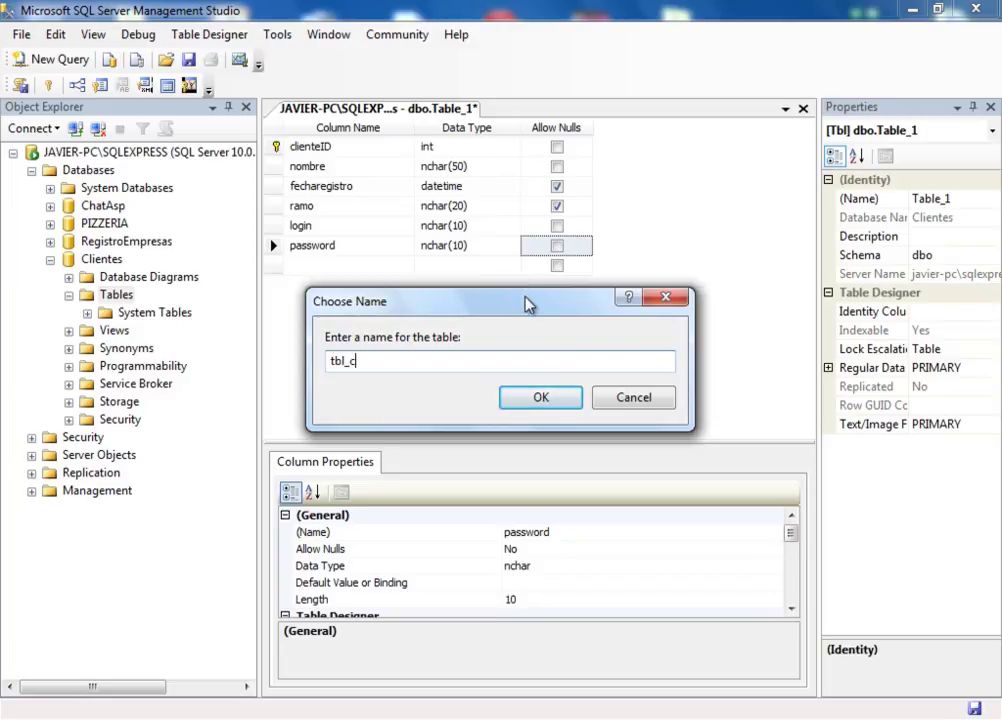
type("lientes")
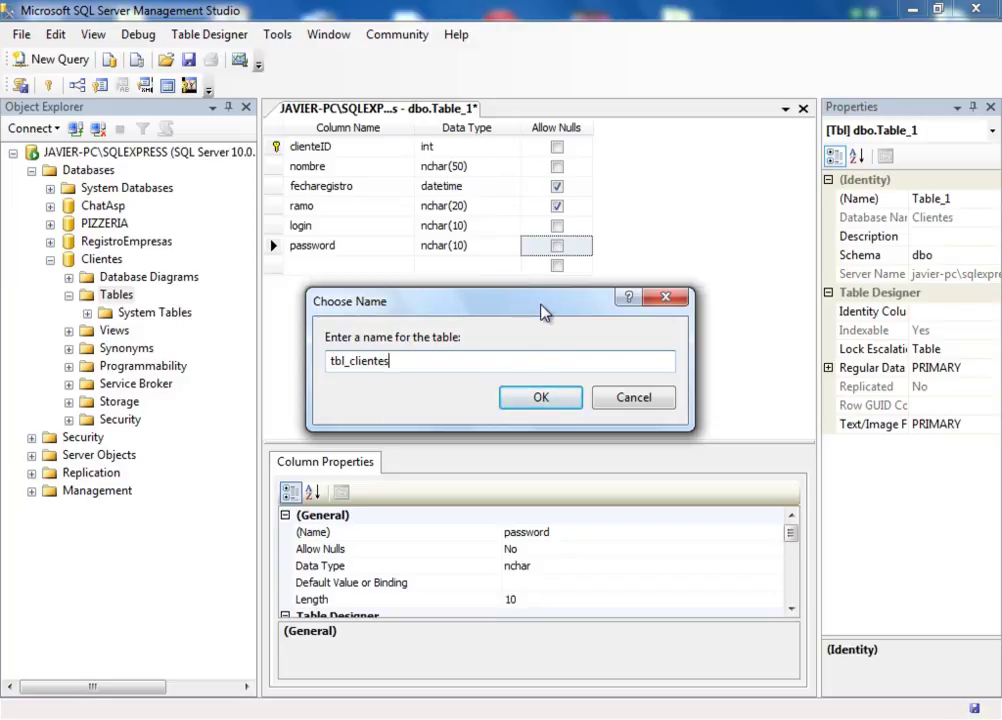
left_click(539, 396)
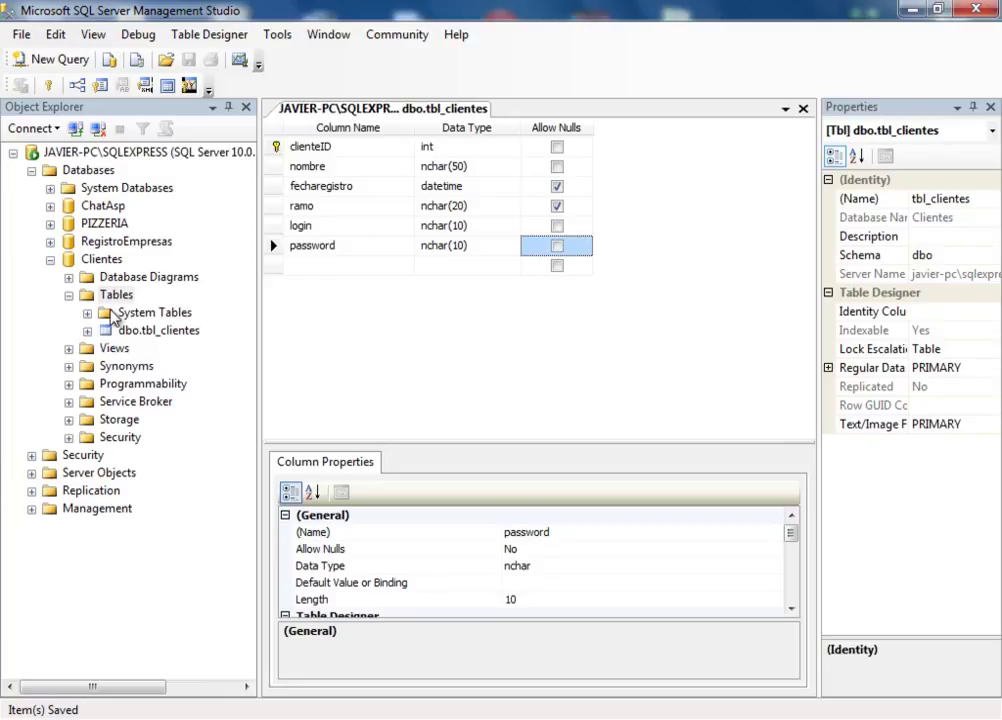
Step: Create another new table in the Clientes database and name its first column direccionId
right_click(117, 293)
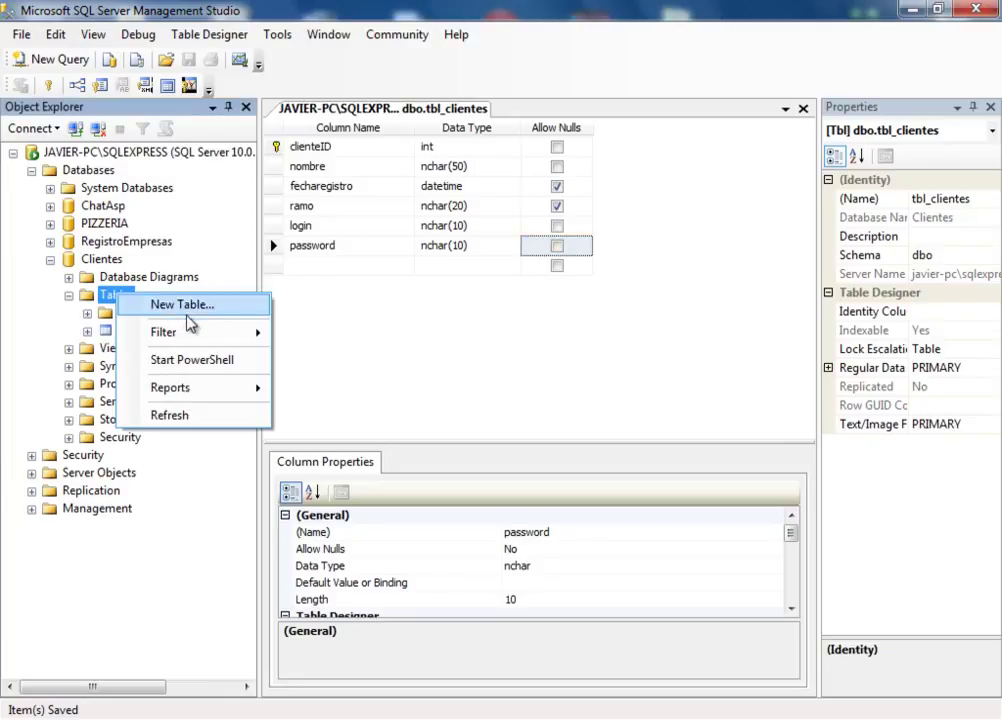
left_click(191, 306)
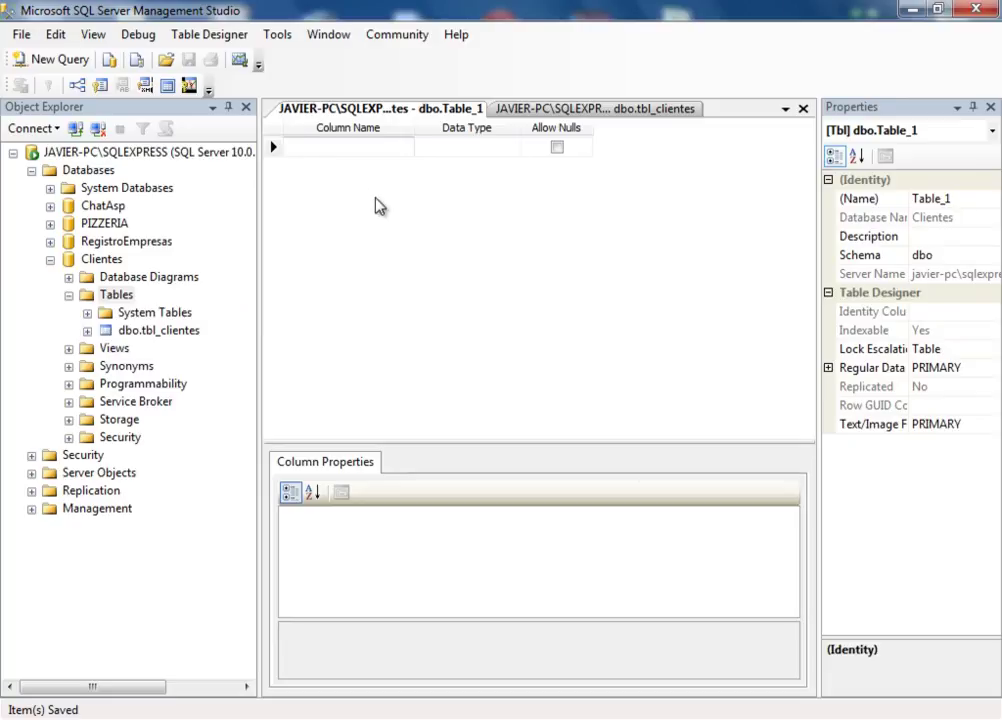
type("direccionId")
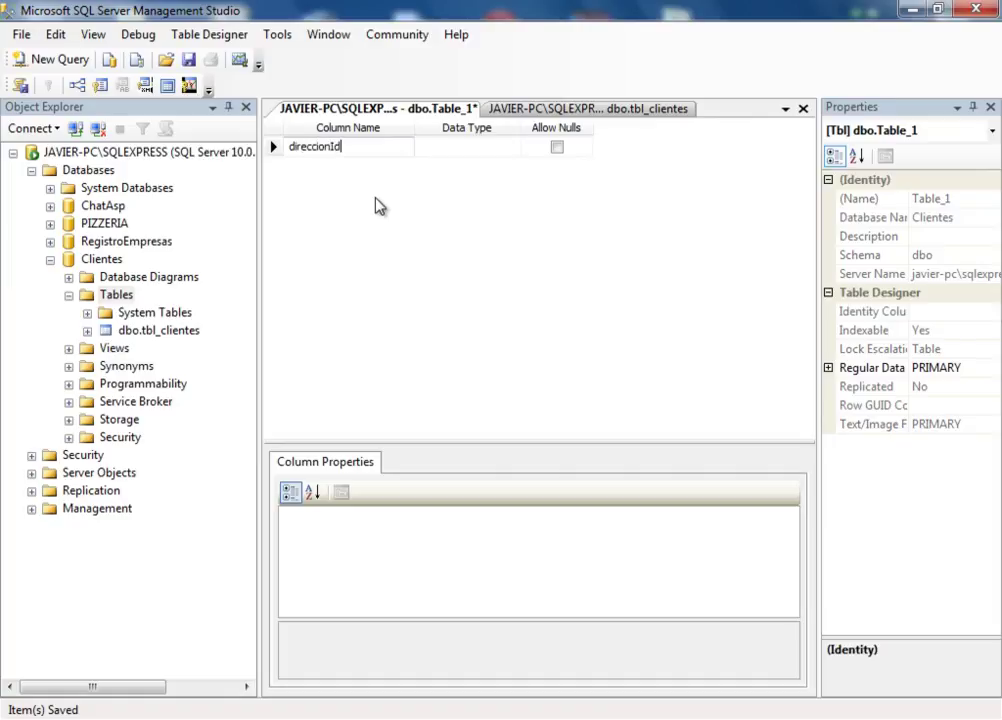
Step: Check how the columns of dbo.tbl_clientes are named in the database tree, and collapse the table again
left_click(87, 330)
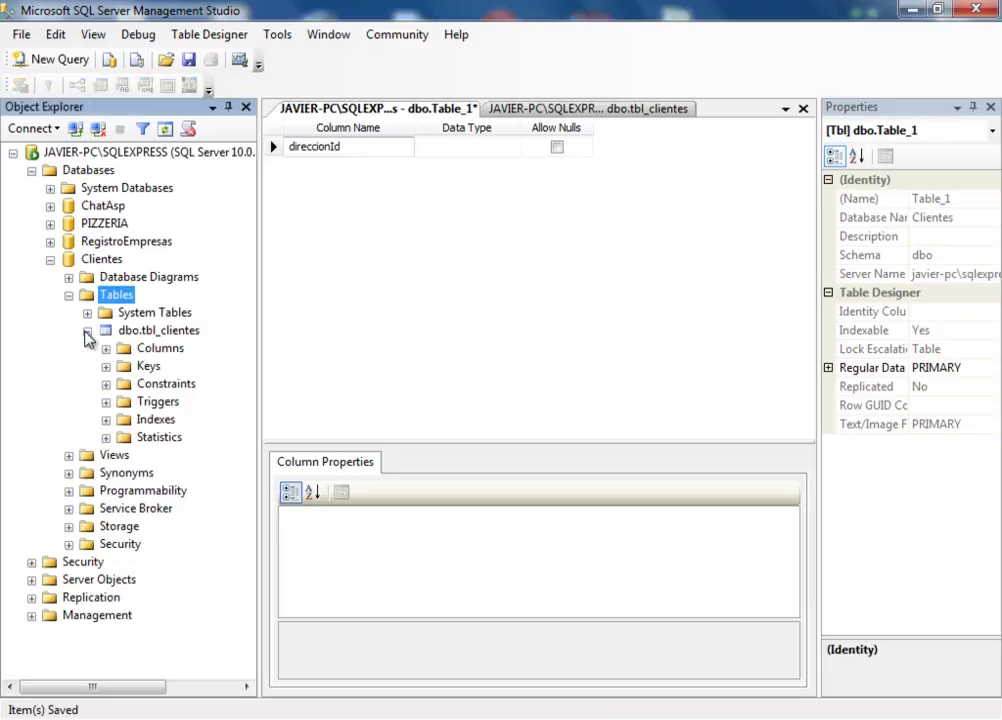
left_click(106, 348)
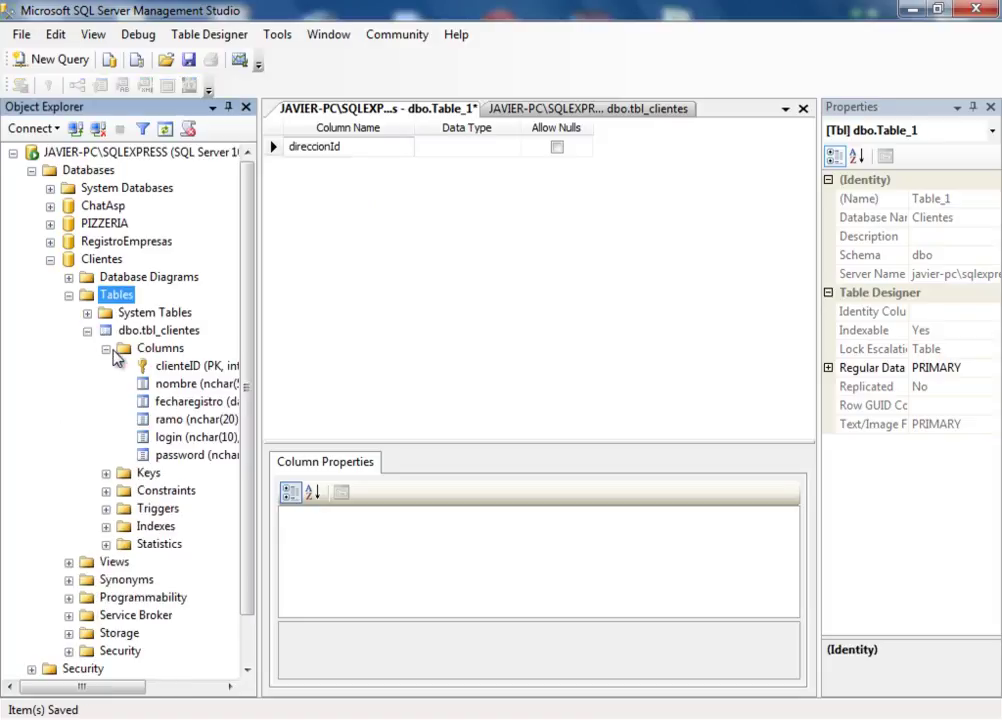
left_click(106, 348)
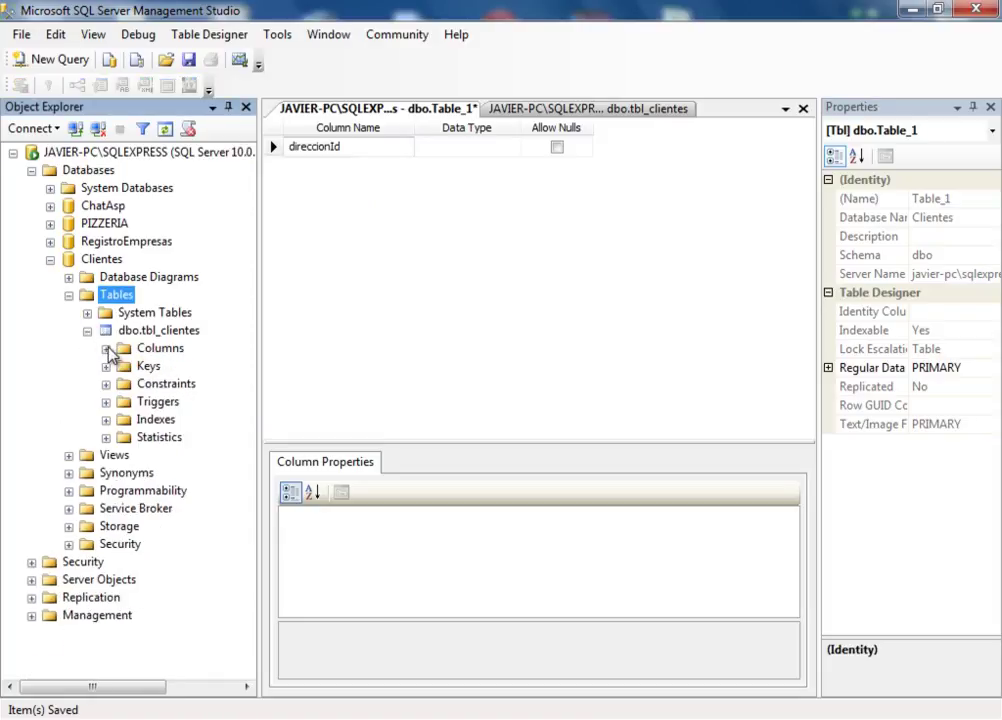
left_click(87, 330)
Step: Correct the first column's name to direccionID and set its data type to int
left_click(359, 154)
key("BackSpace")
type("D")
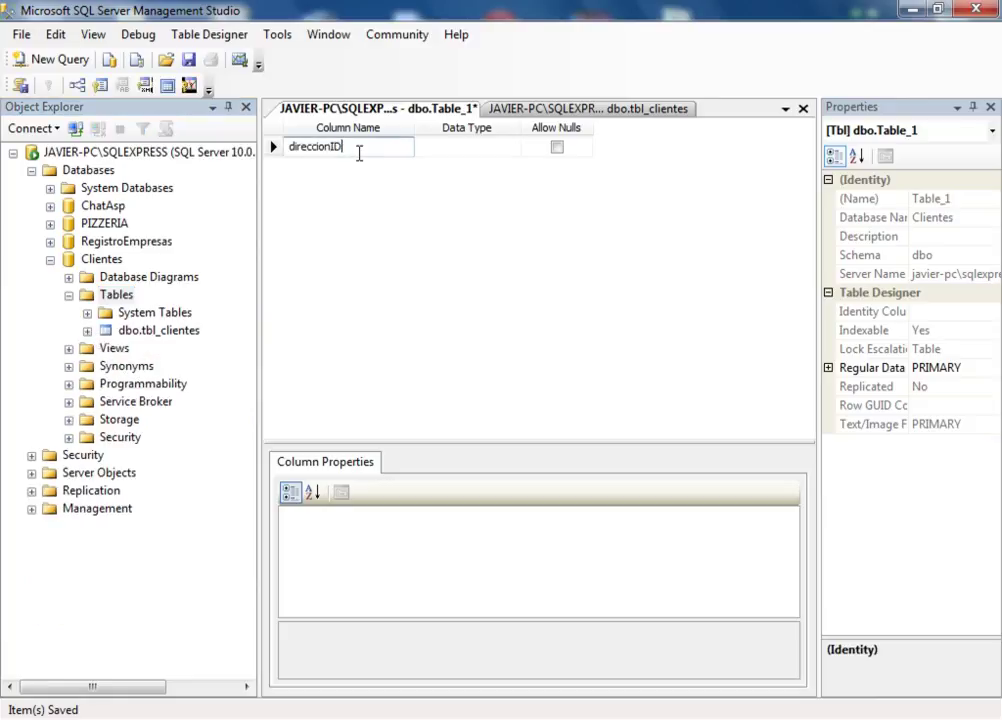
key("Tab")
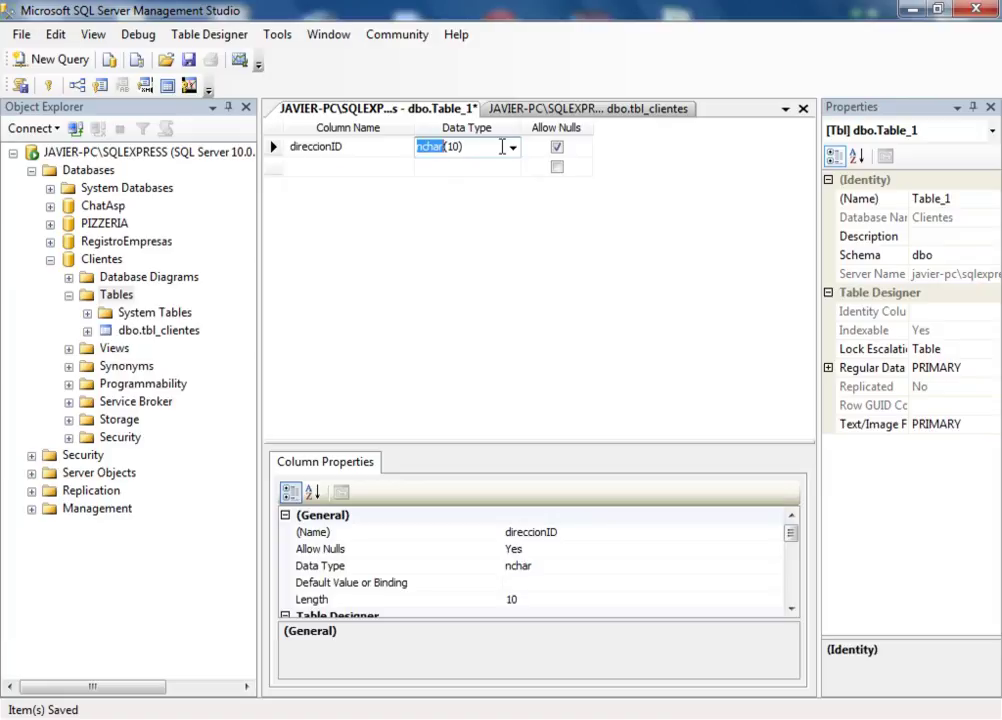
key("BackSpace")
type("INT")
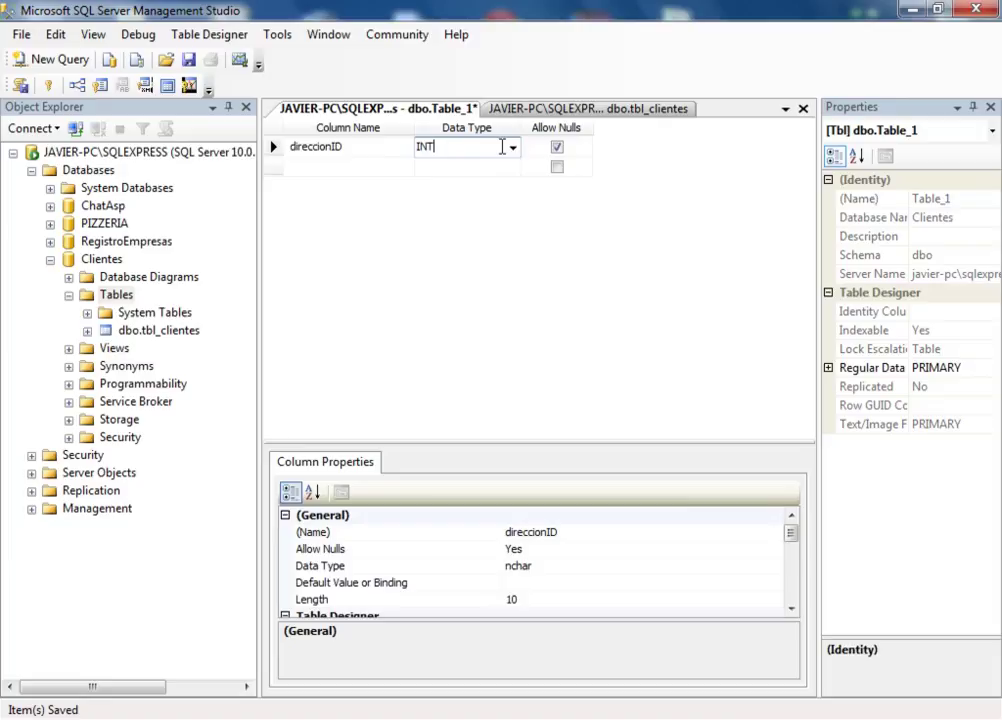
Step: Add a clienteID column with data type int below direccionID
left_click(340, 168)
type("C")
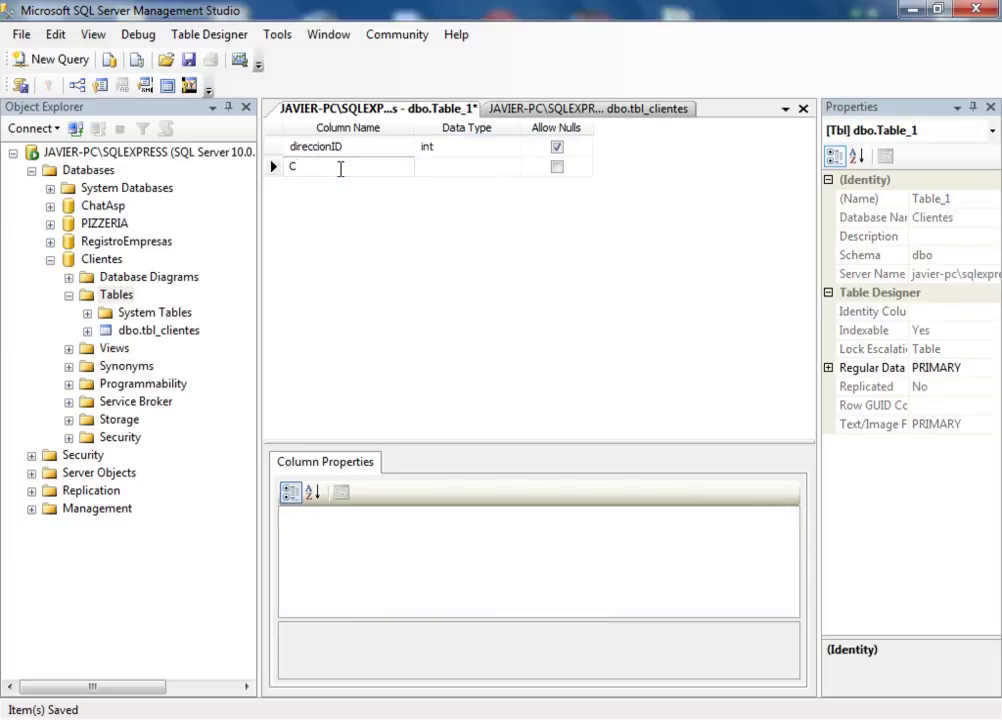
type("clienteID")
key("Tab")
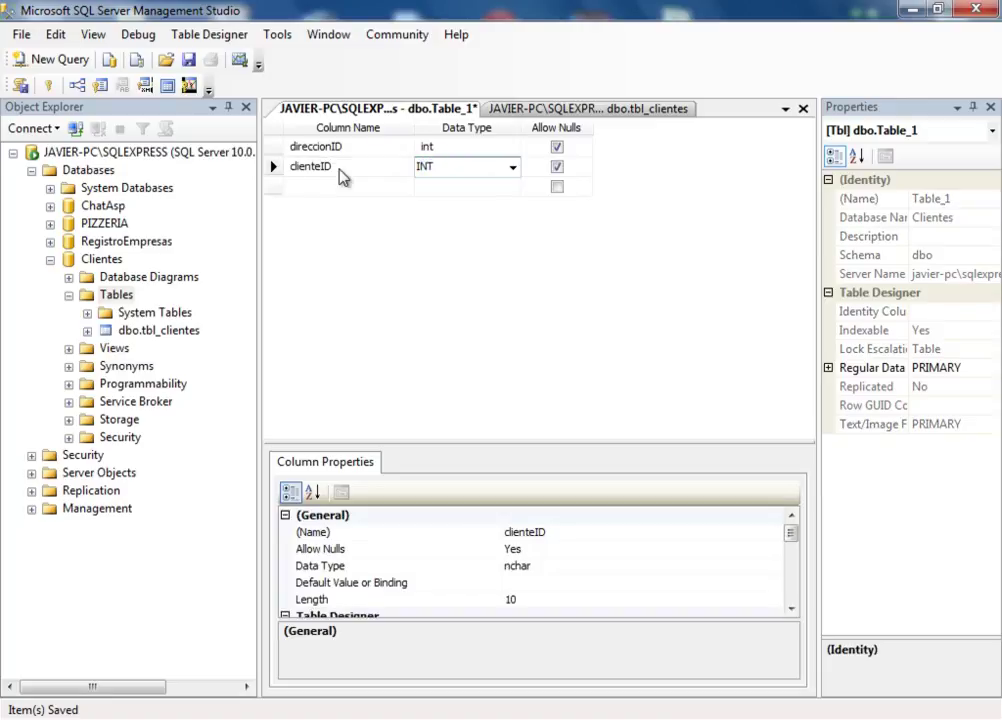
key("Tab")
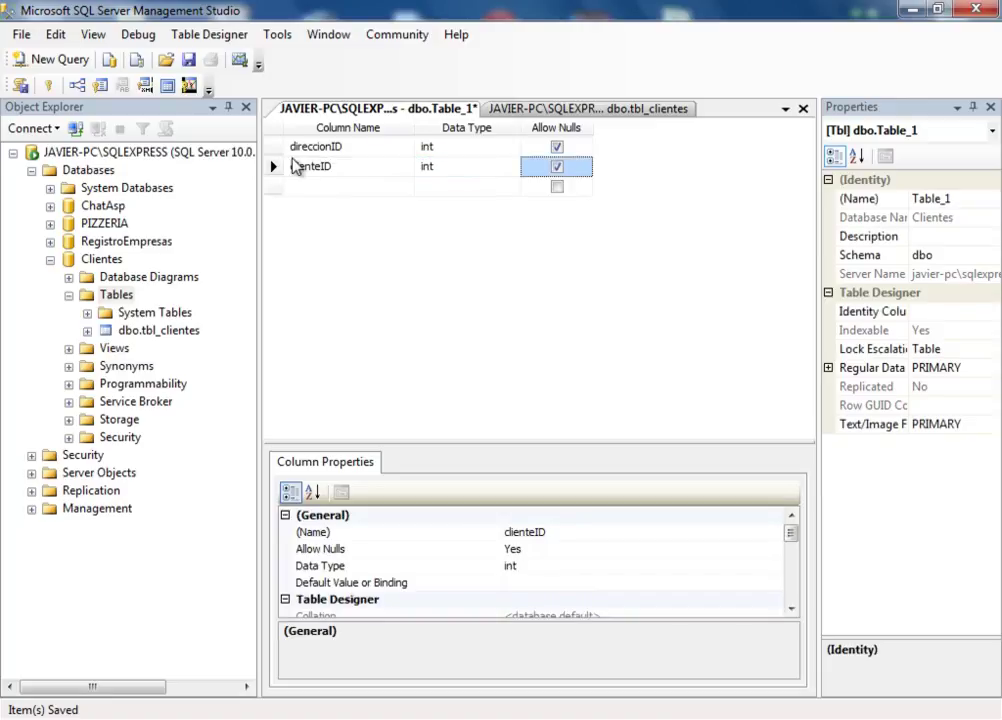
Step: Set direccionID and clienteID together as the table's primary key
left_click(352, 186)
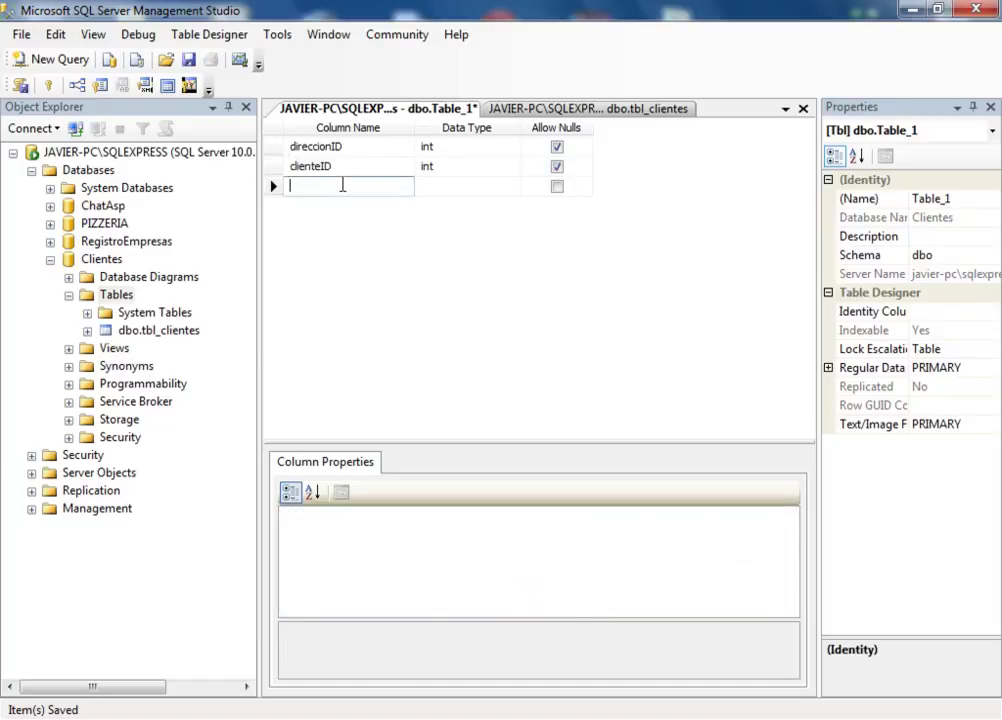
left_click(321, 146)
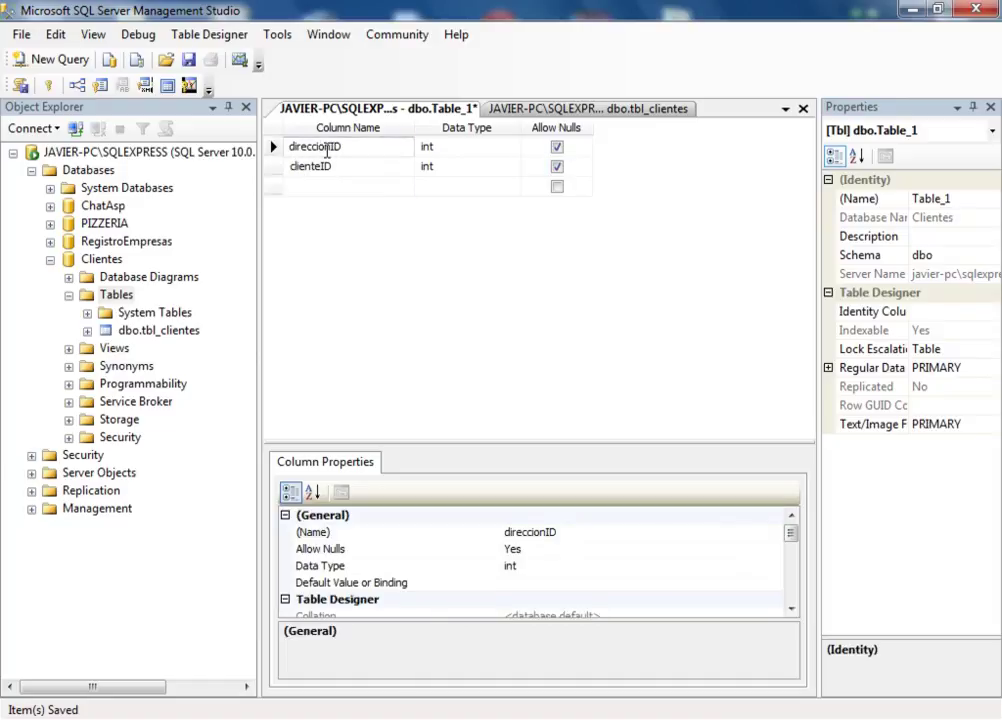
left_click(470, 148)
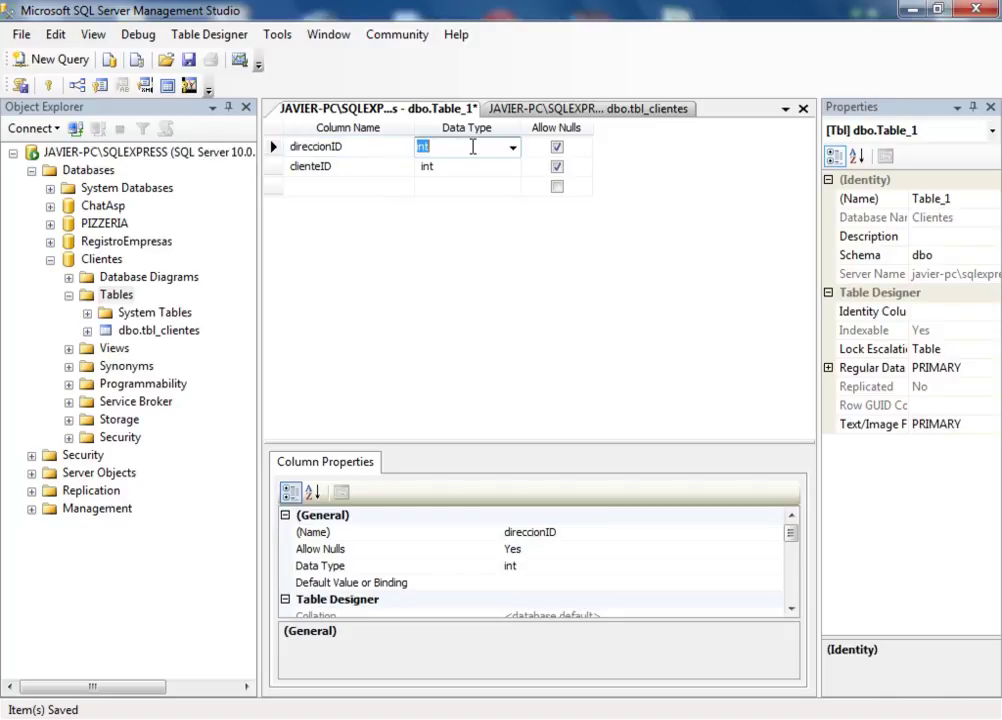
left_click_drag(277, 148, 290, 162)
right_click(276, 150)
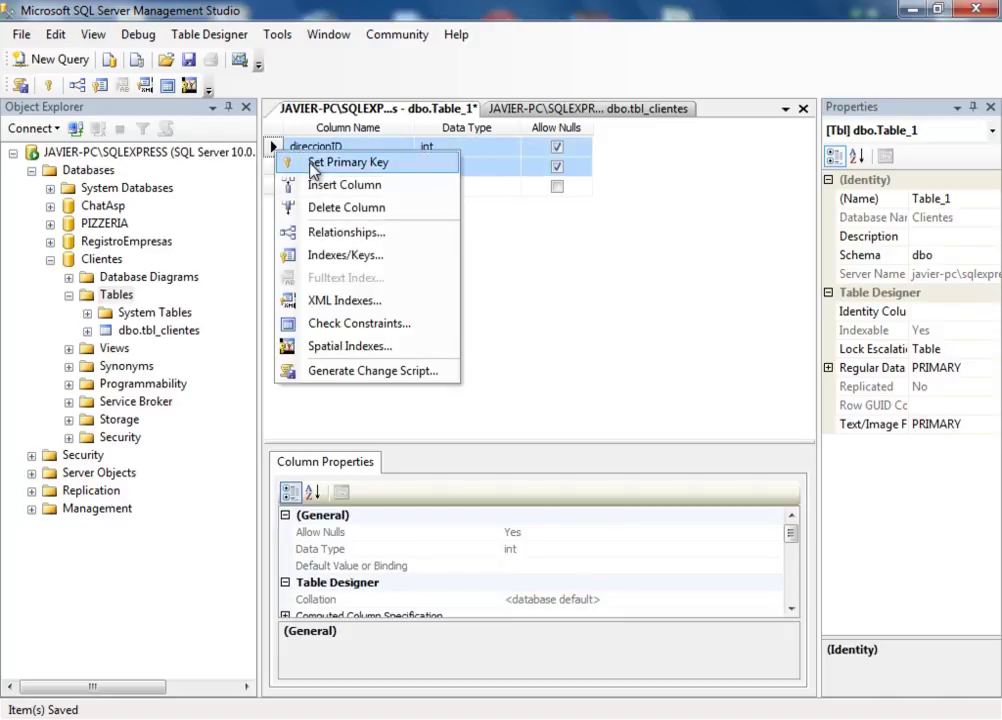
left_click(312, 165)
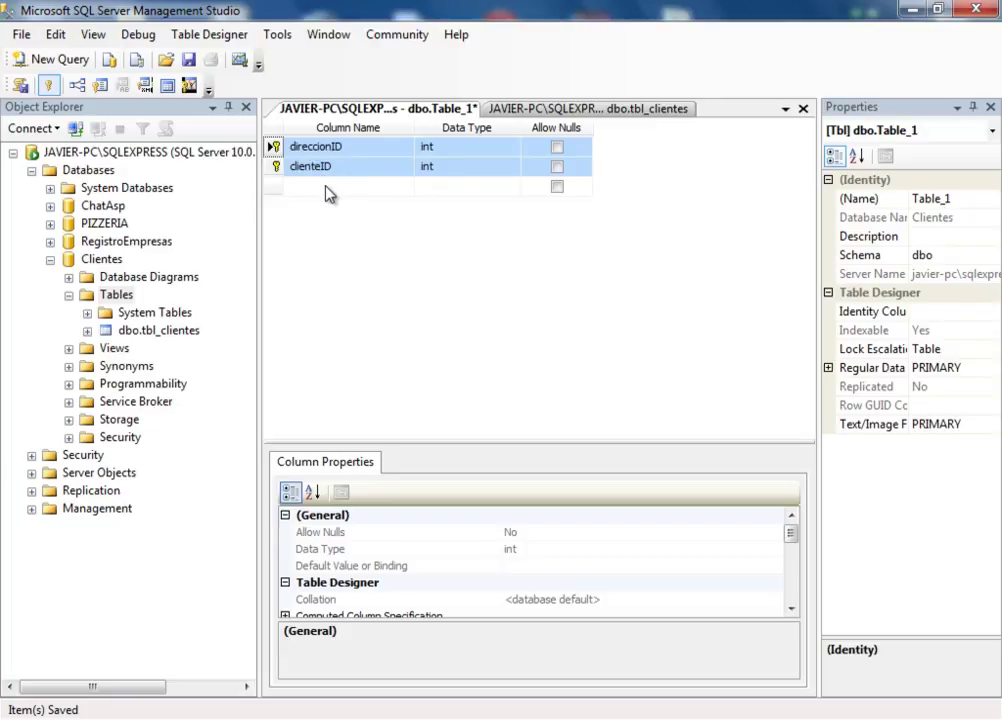
Step: Add a direccion column with data type nchar(50) below clienteID
left_click(325, 188)
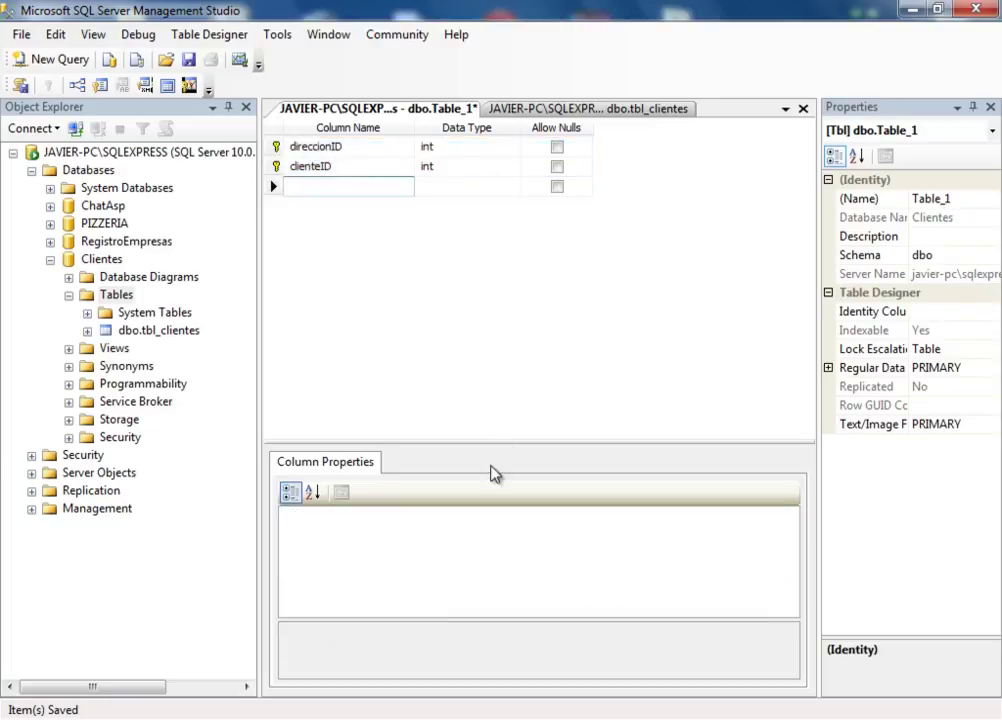
type("ID")
key("BackSpace")
key("BackSpace")
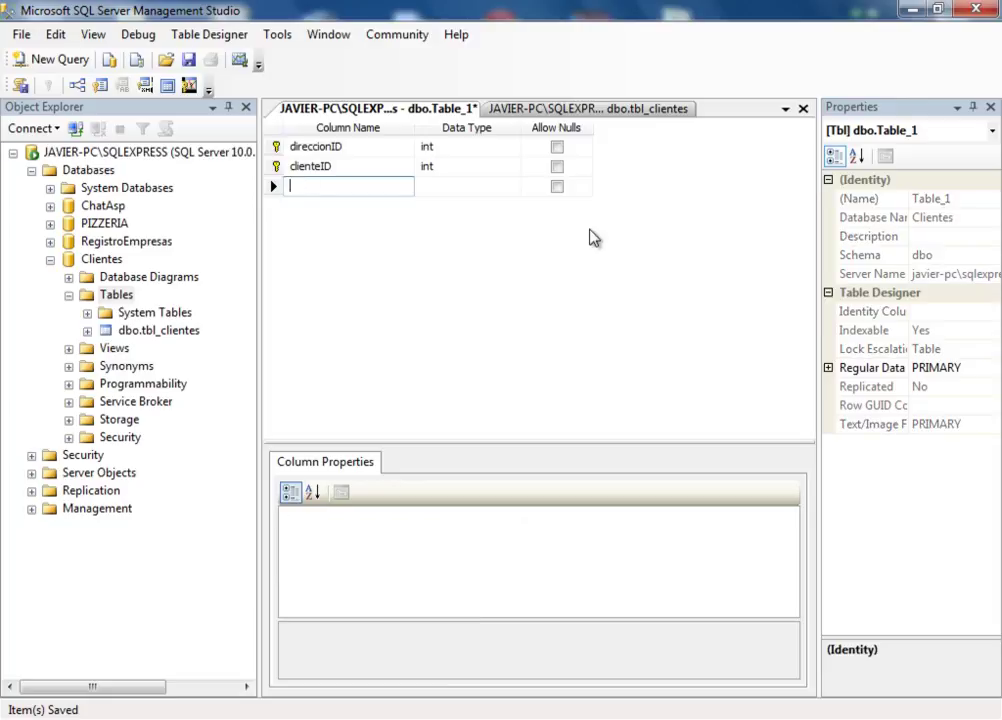
type("direcciuo")
type("on")
key("Tab")
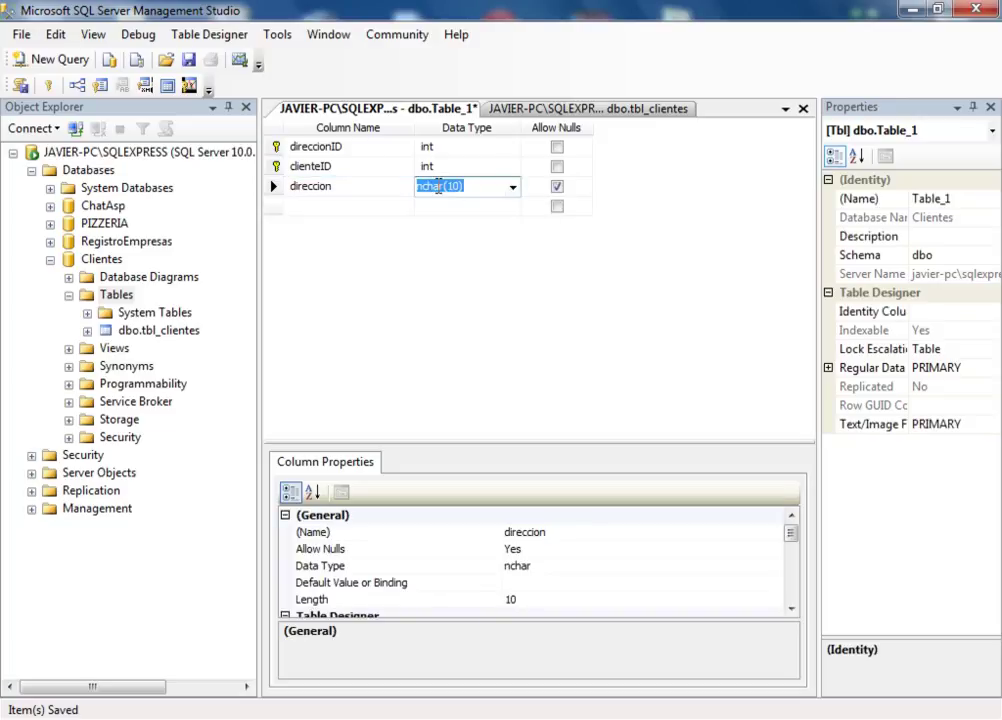
left_click(449, 186)
key("Delete")
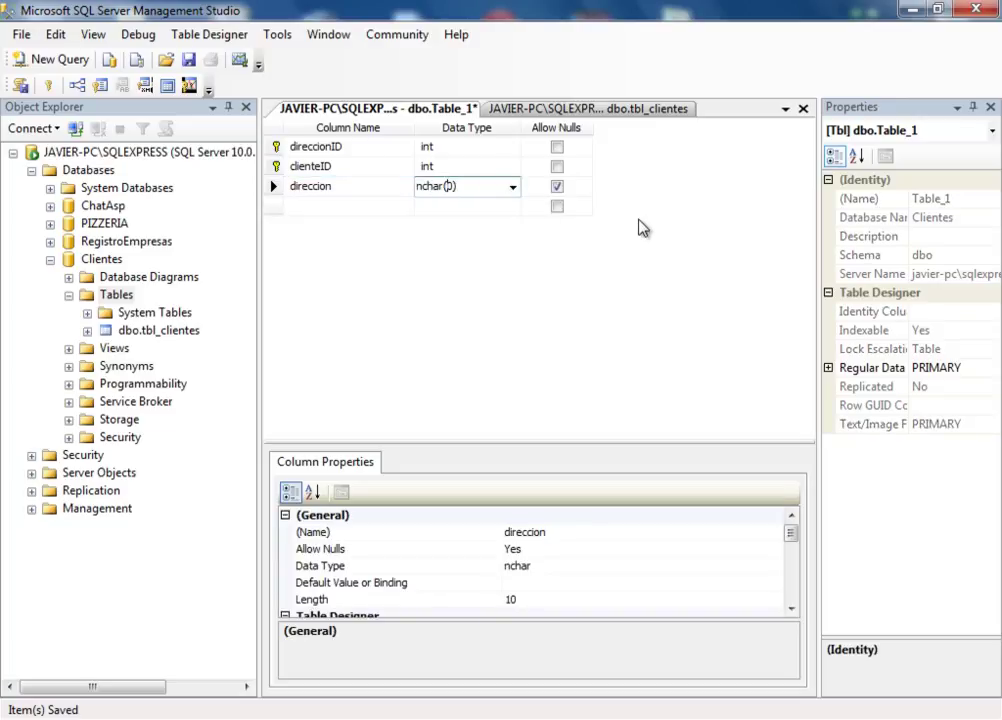
type("50")
Step: Add a ciudad column with data type nchar(30) below direccion, leaving nulls allowed
left_click(320, 207)
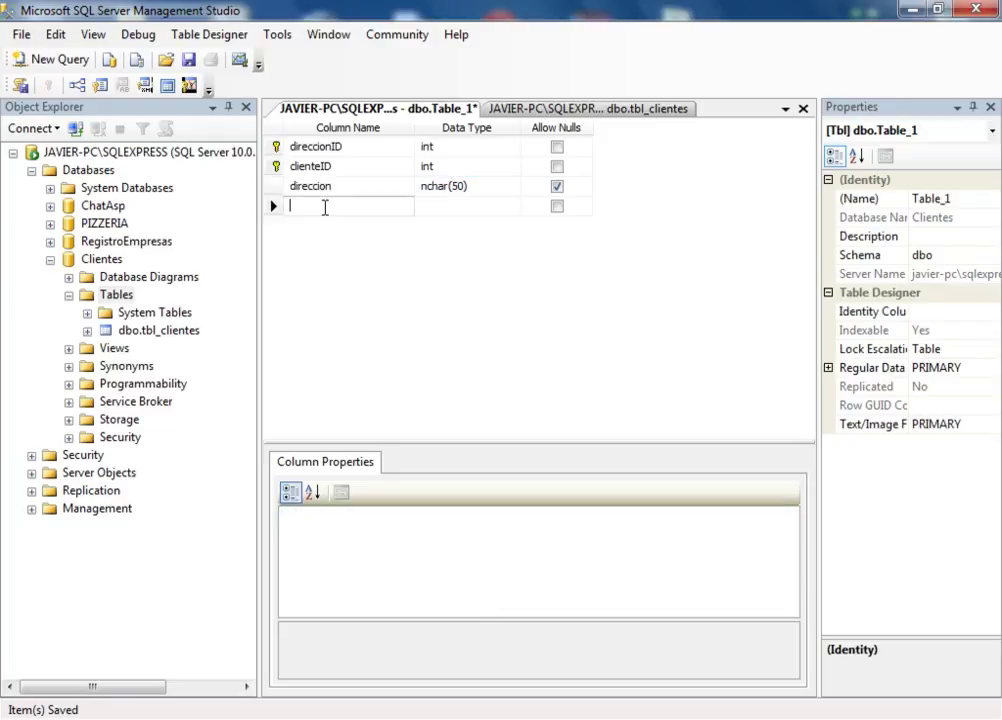
type("ciudad")
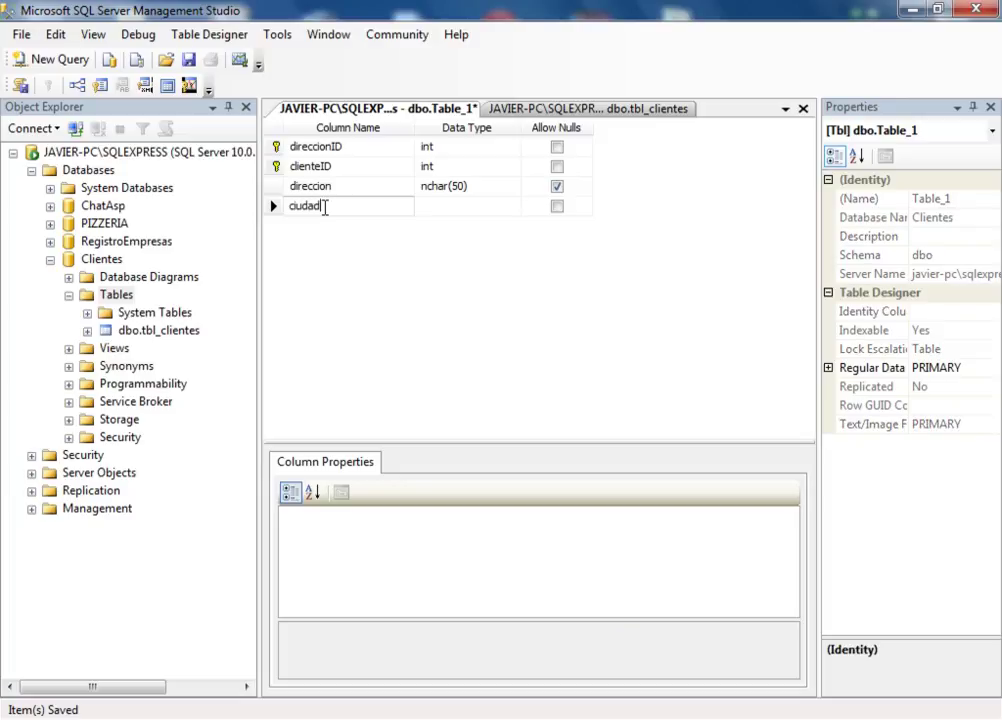
key("Tab")
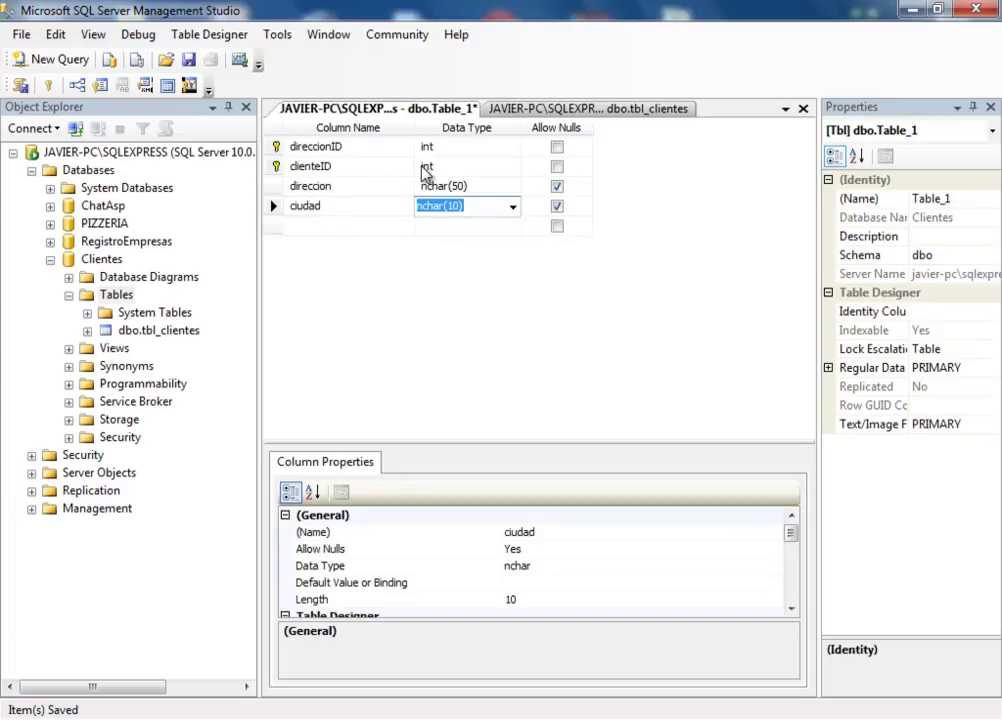
key("End")
key("Left")
key("Left")
key("Left")
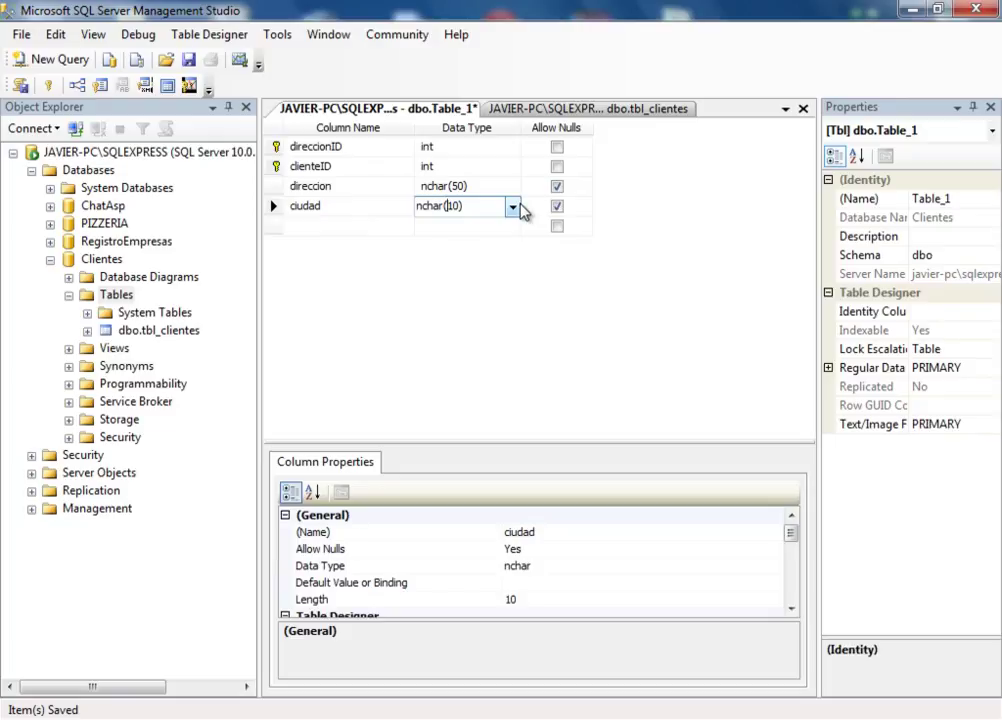
key("Delete")
type("3")
key("Tab")
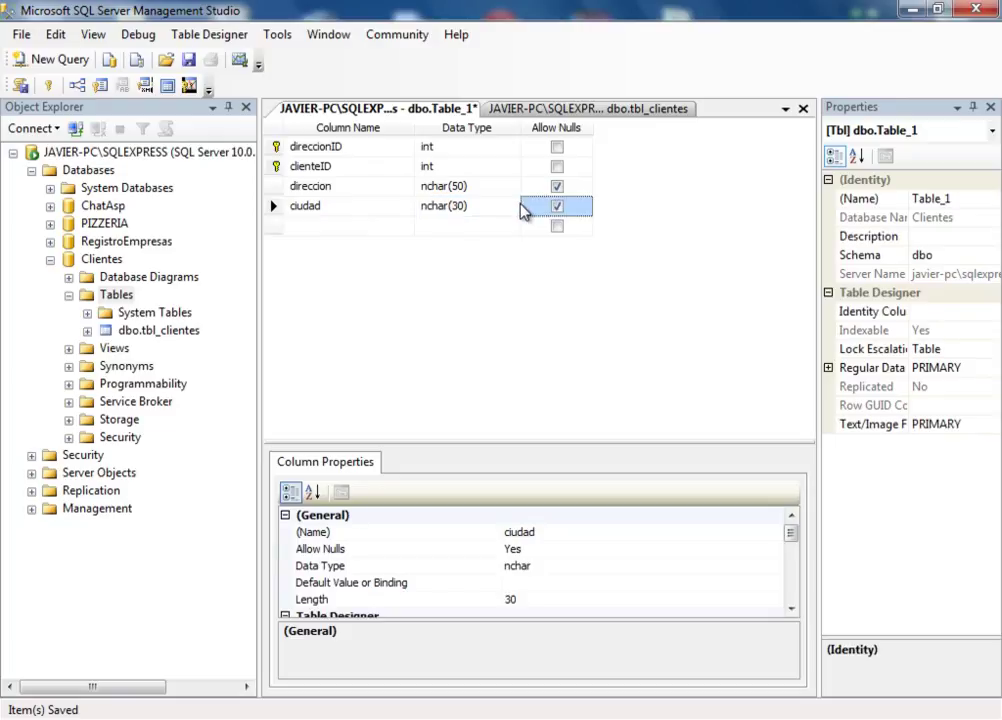
Step: Add an estado column with data type nchar(30) below ciudad, leaving nulls allowed
key("Tab")
type("es")
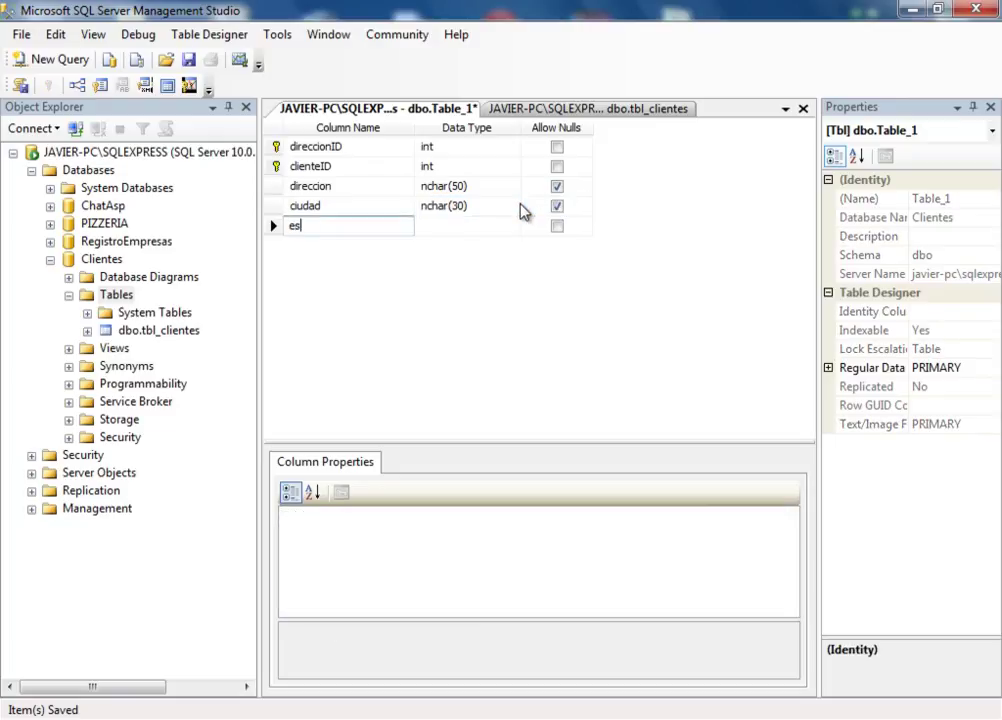
type("tado")
key("Tab")
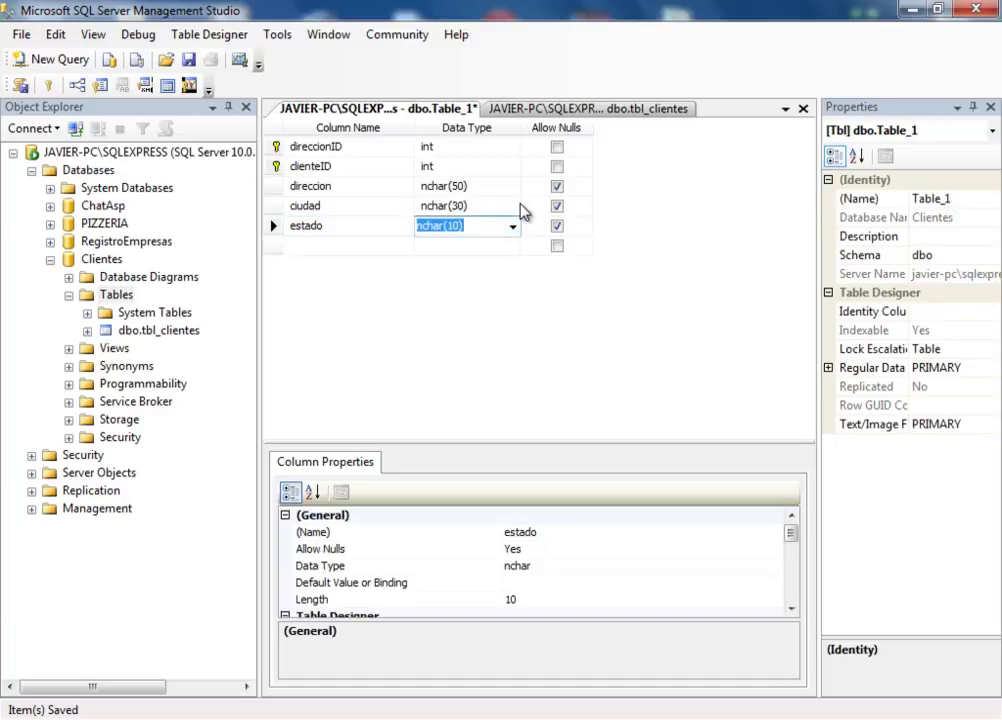
left_click(450, 228)
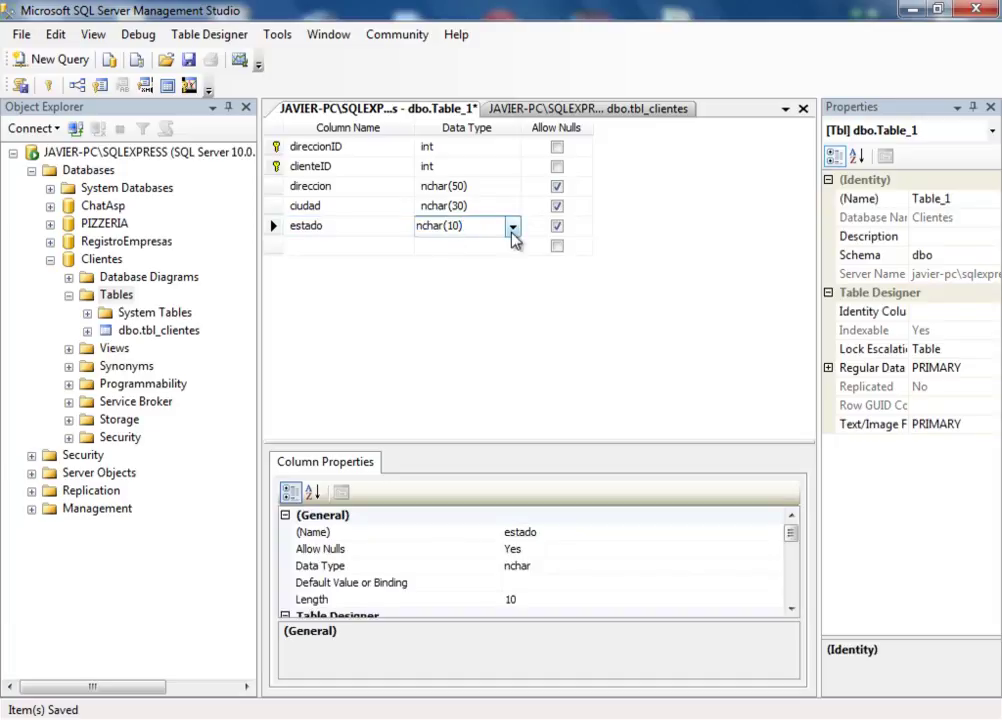
key("Delete")
key("Delete")
type("30")
key("Tab")
key("Tab")
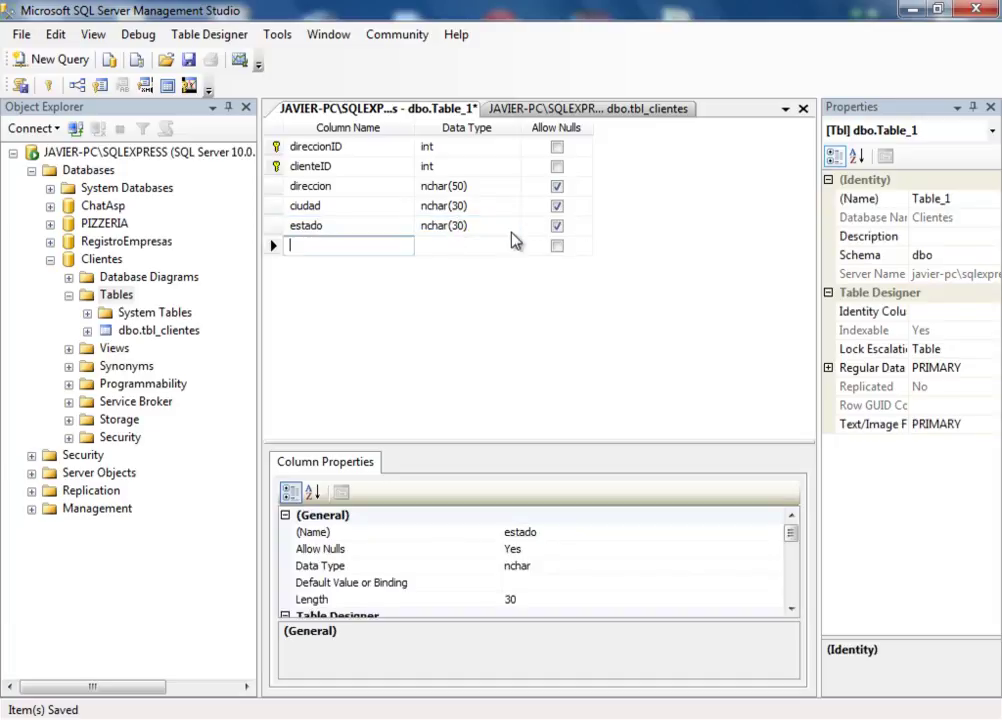
Step: Add a telefono column with data type nchar(30) below estado, leaving nulls allowed
type("telefono")
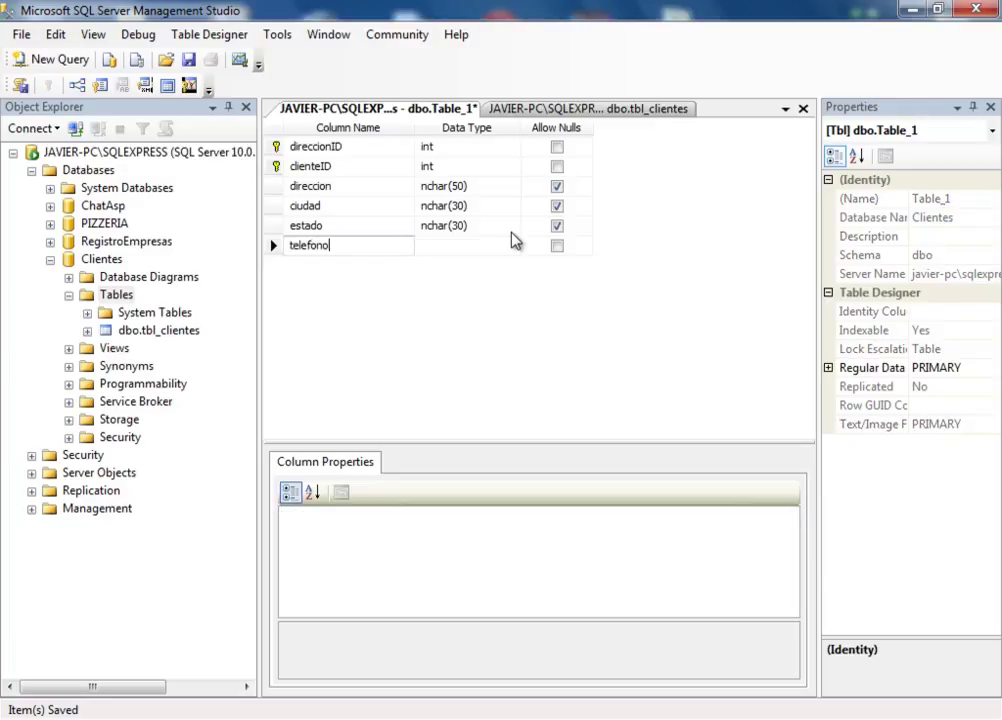
key("Tab")
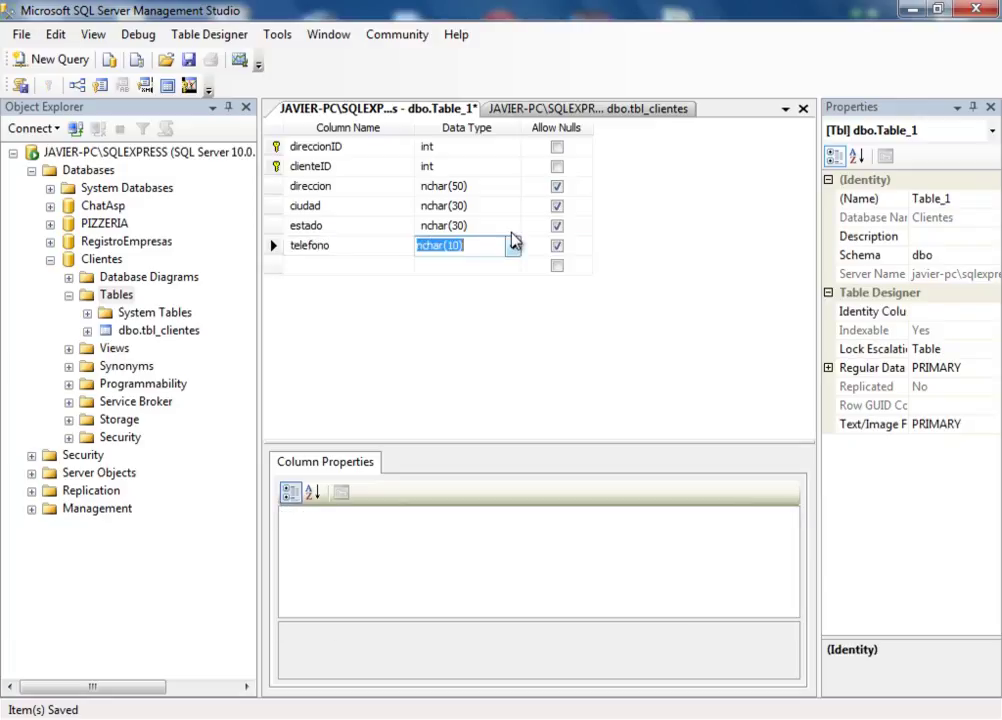
key("End")
key("Delete")
type("3")
key("Tab")
key("Tab")
Step: Add a celular column with data type nchar(30) below telefono
type("c")
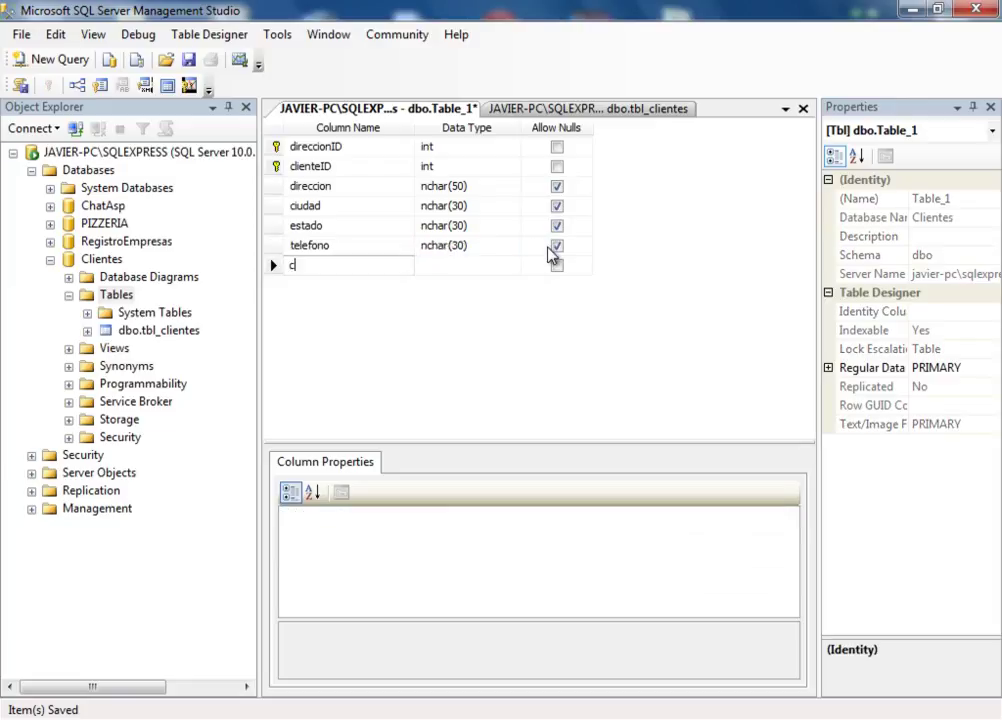
type("elular")
key("Tab")
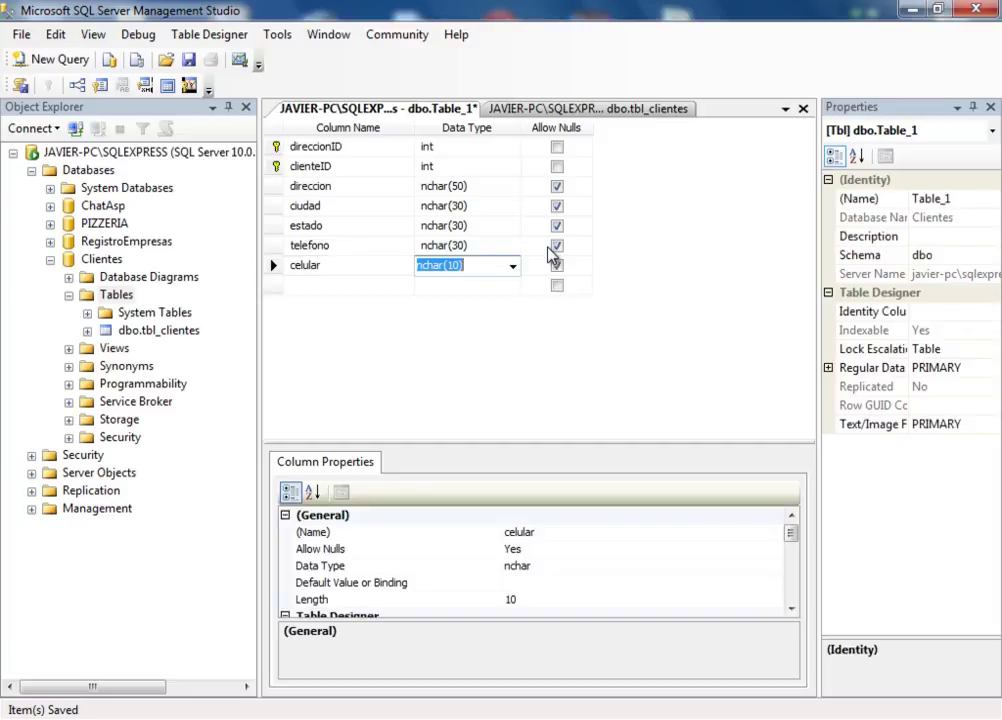
left_click(453, 268)
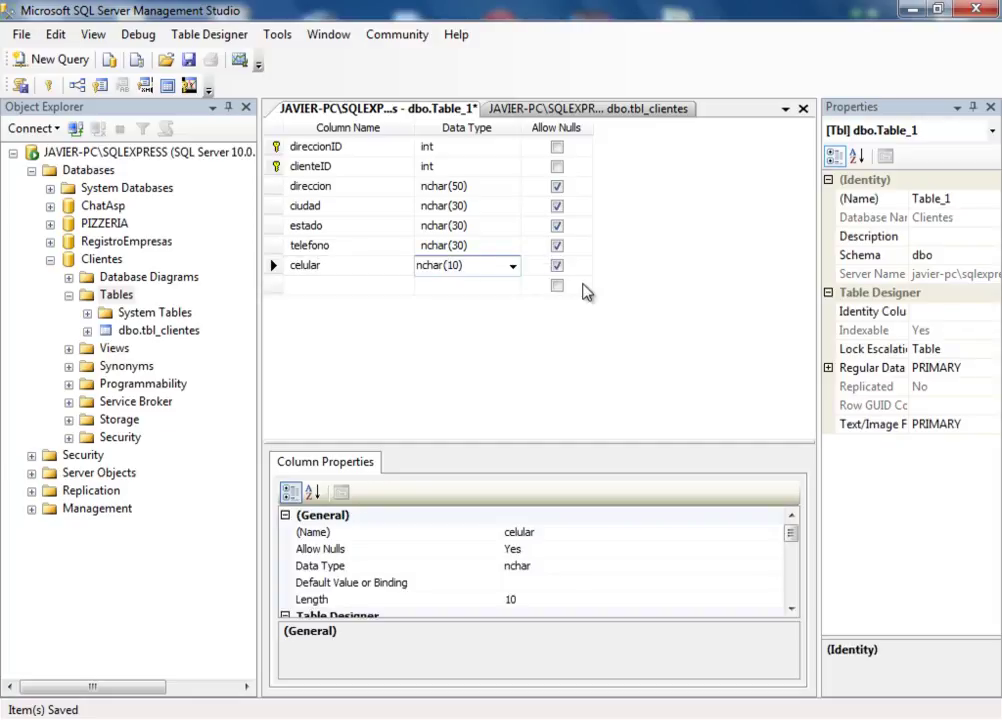
key("Delete")
type("3")
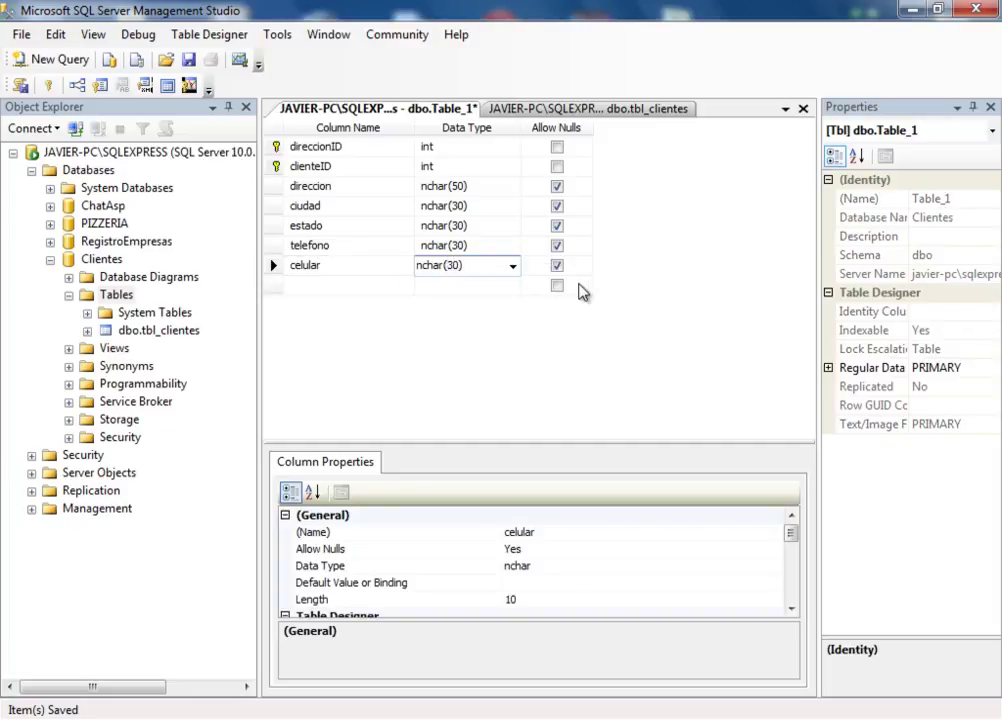
Step: Add a rif column with data type nchar(15) below celular
left_click(385, 286)
type("rif")
key("Tab")
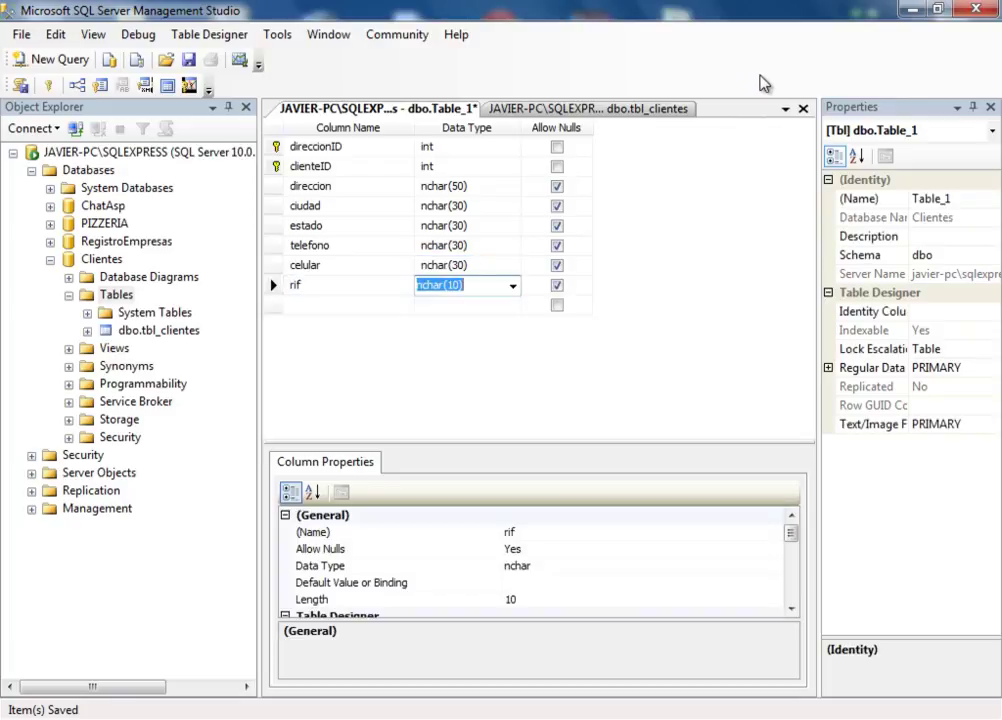
left_click(454, 285)
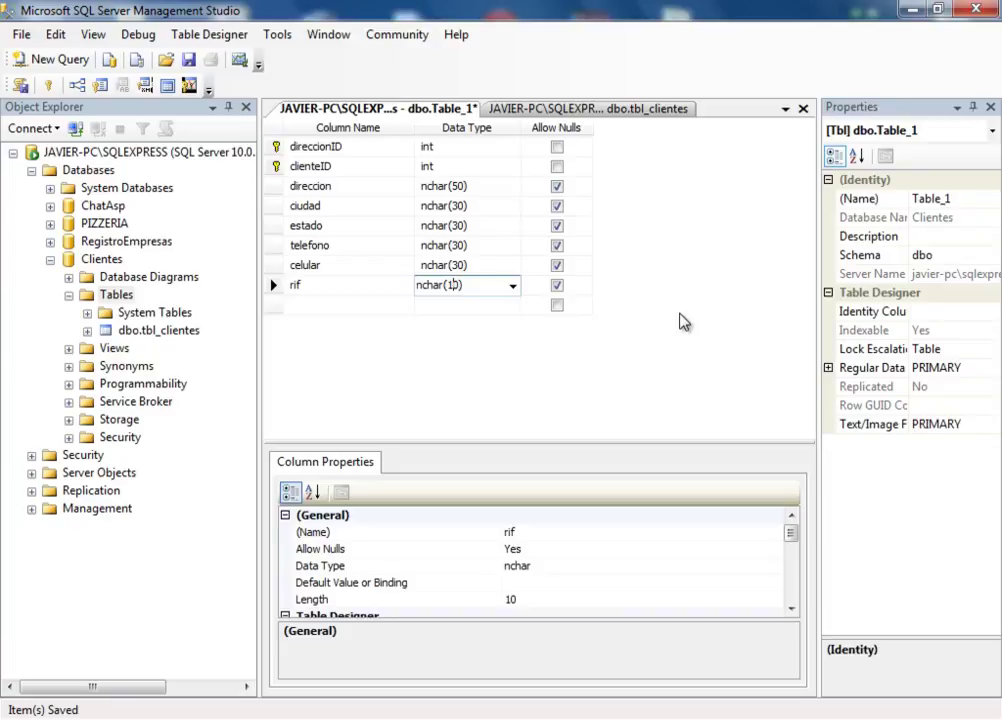
type("5)")
Step: Add a puntoreferencia column with data type nchar(50) below rif
left_click(331, 309)
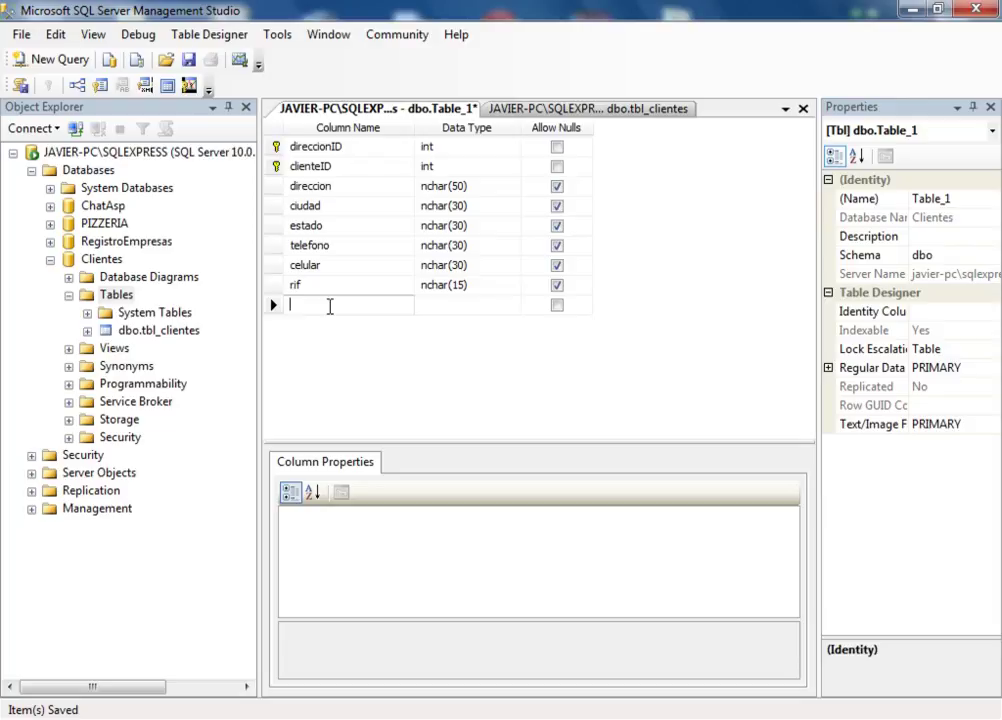
type("untoreferencia")
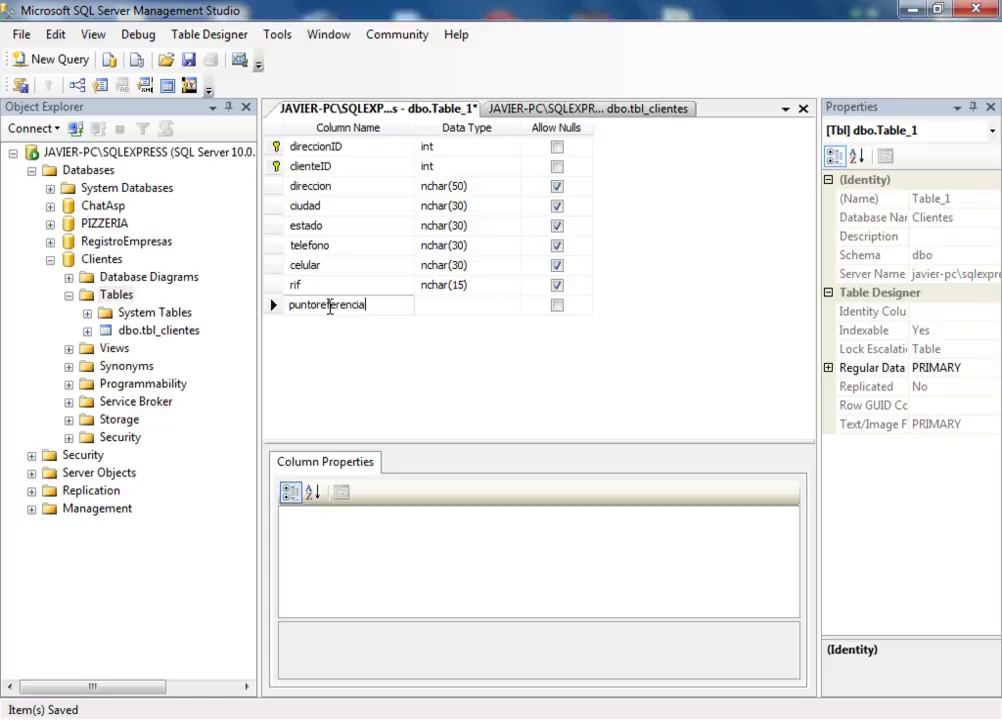
key("Tab")
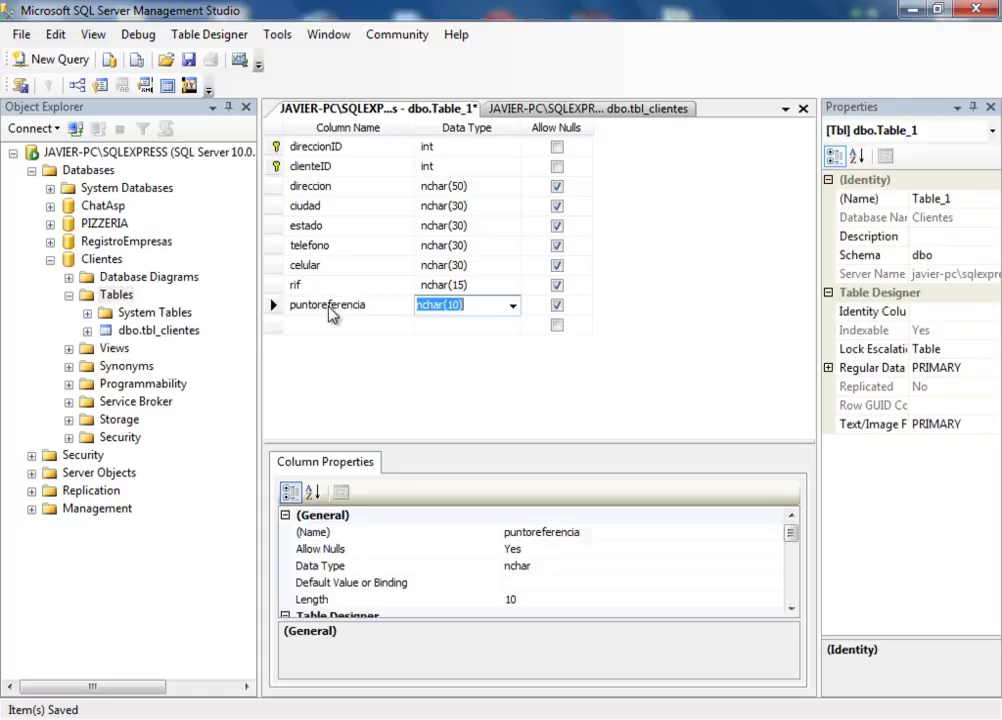
left_click(450, 309)
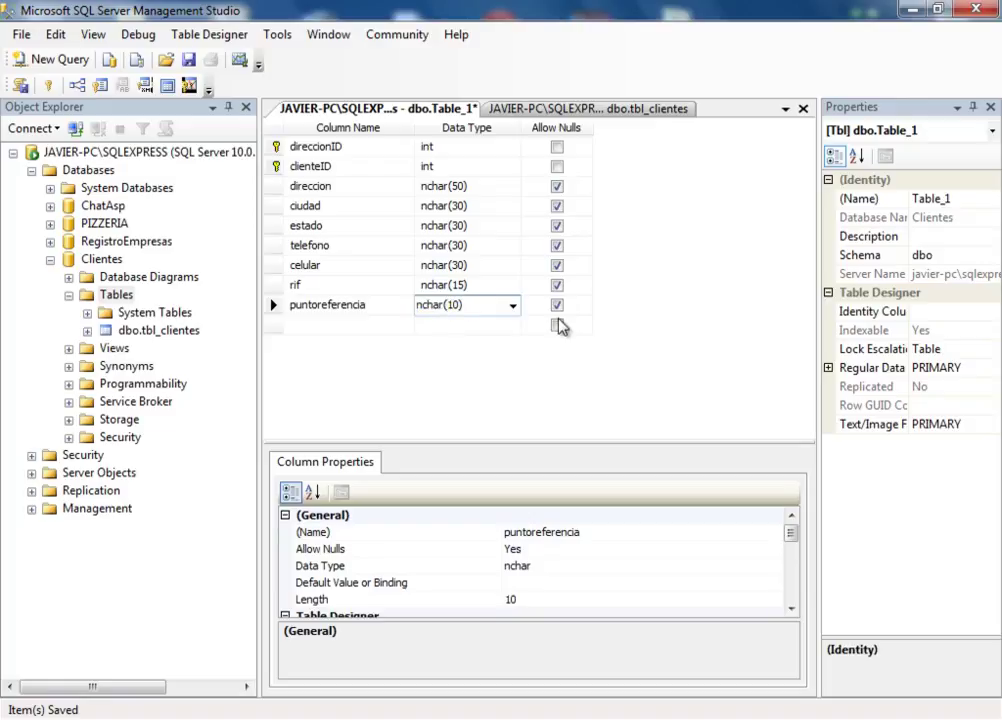
key("Delete")
key("Delete")
type("5")
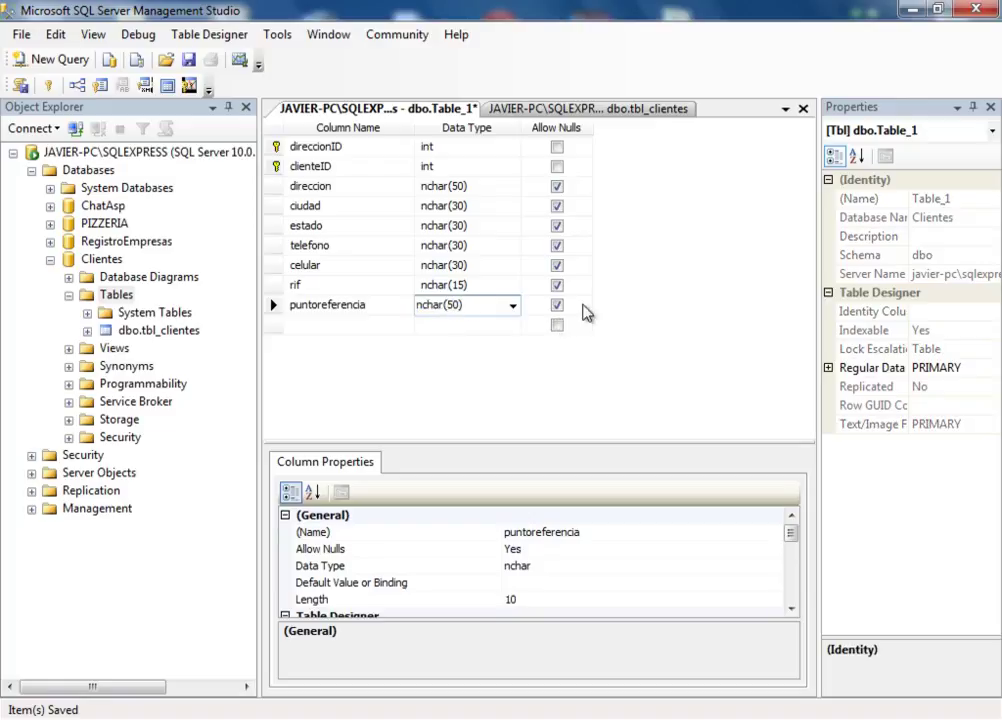
Step: Save the new table in the Clientes database under the name tbl_direcciones
right_click(392, 114)
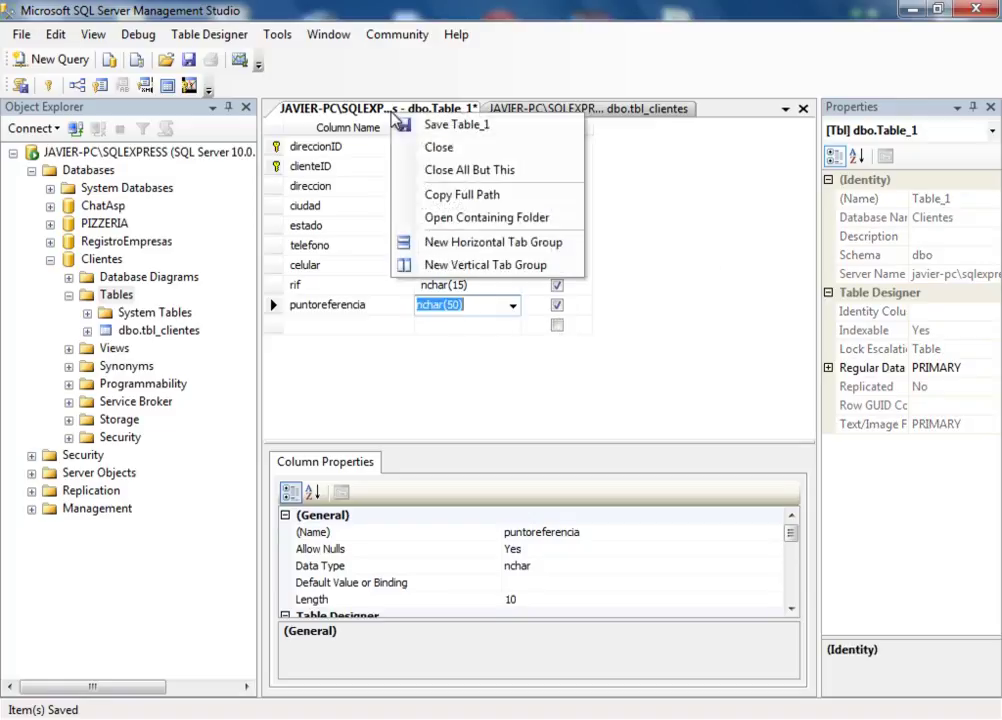
left_click(435, 125)
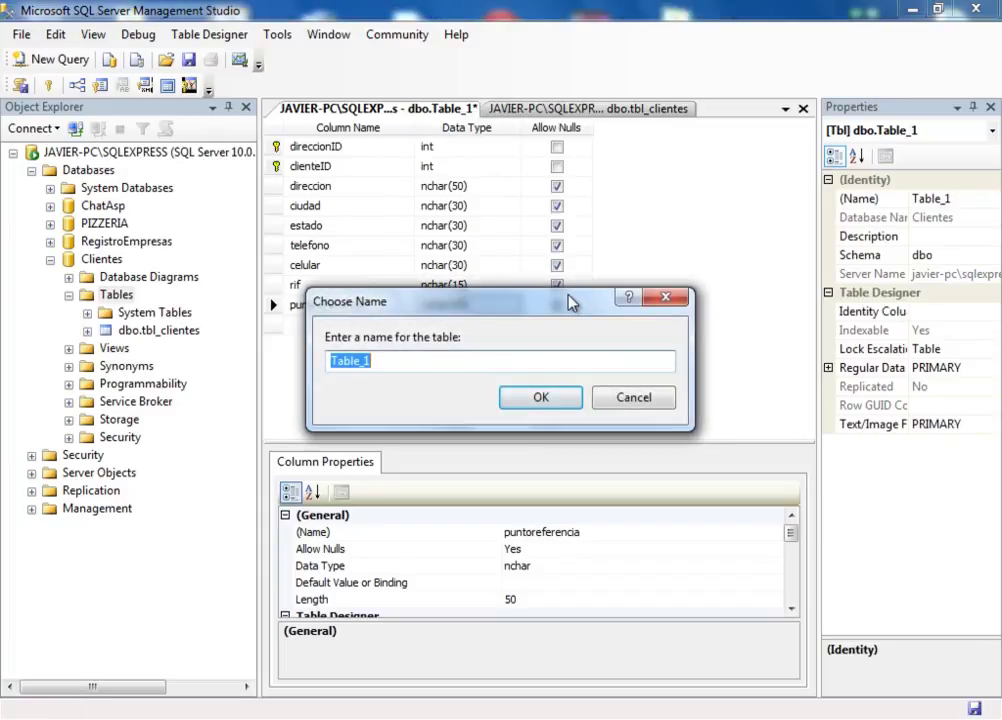
key("BackSpace")
type("tbl_direcciones")
left_click(540, 397)
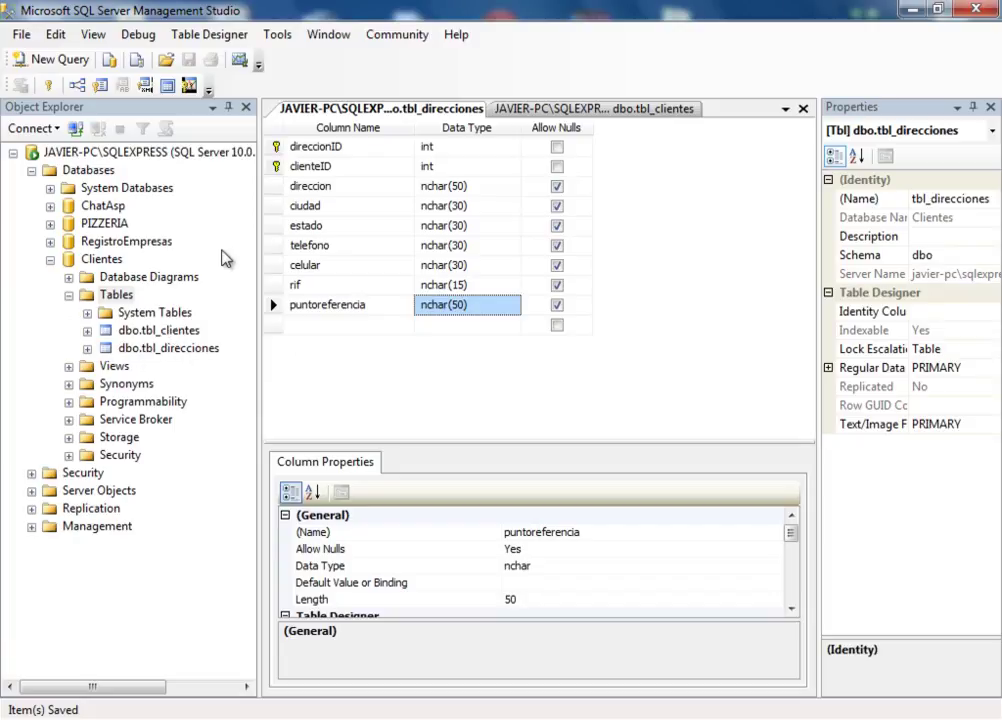
Step: Create the diagramming support objects for Clientes and start a new database diagram containing tbl_clientes and tbl_direcciones
left_click(68, 278)
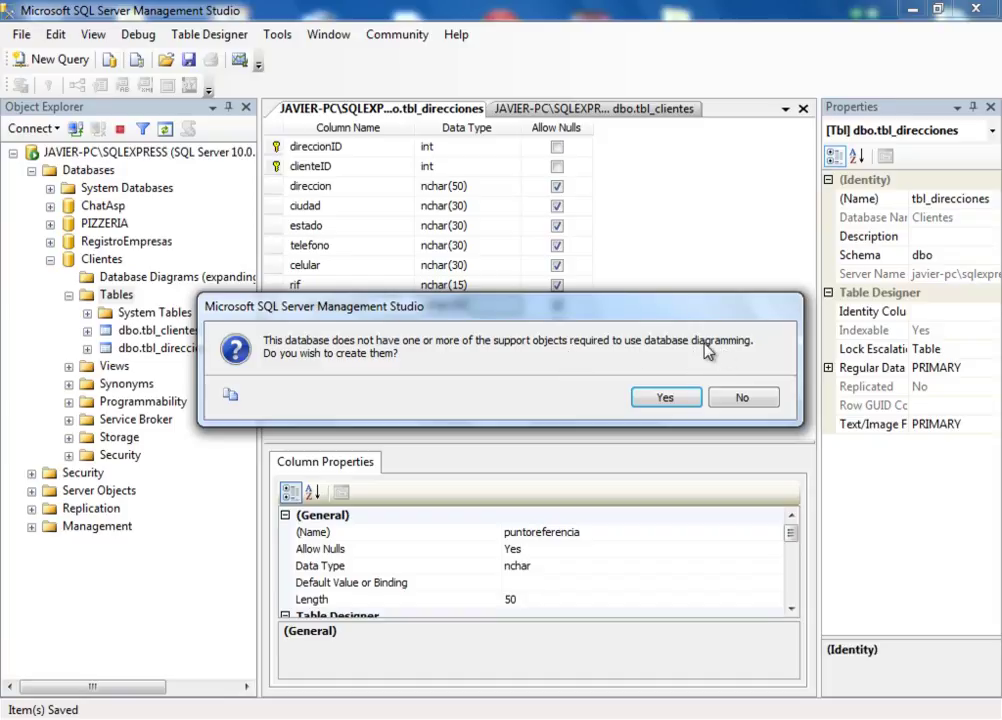
left_click(661, 398)
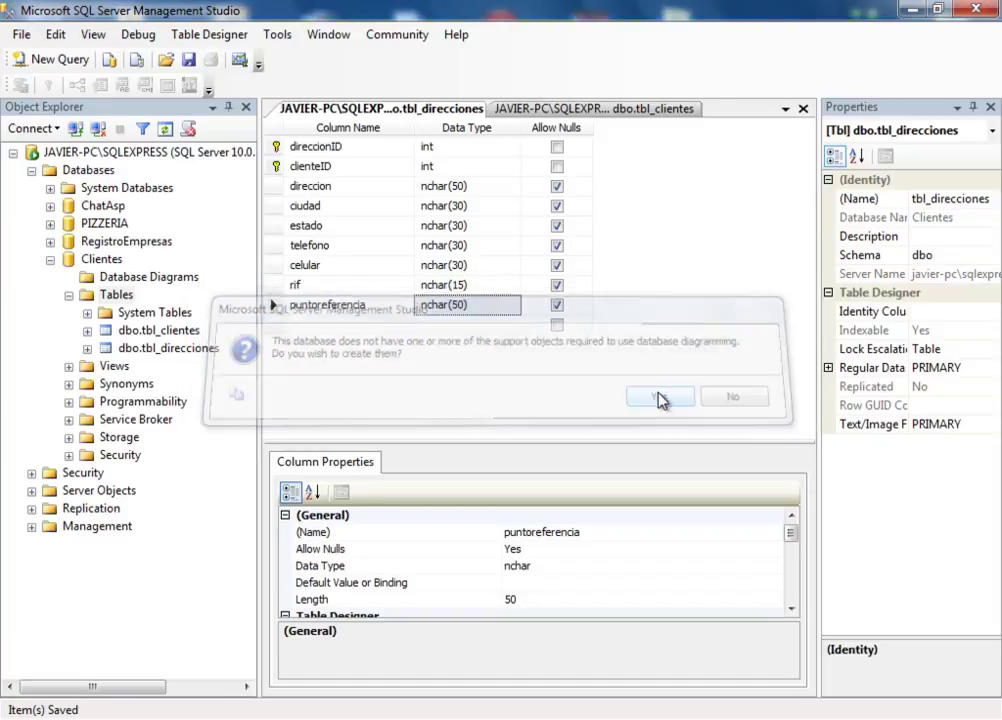
right_click(162, 280)
left_click(212, 291)
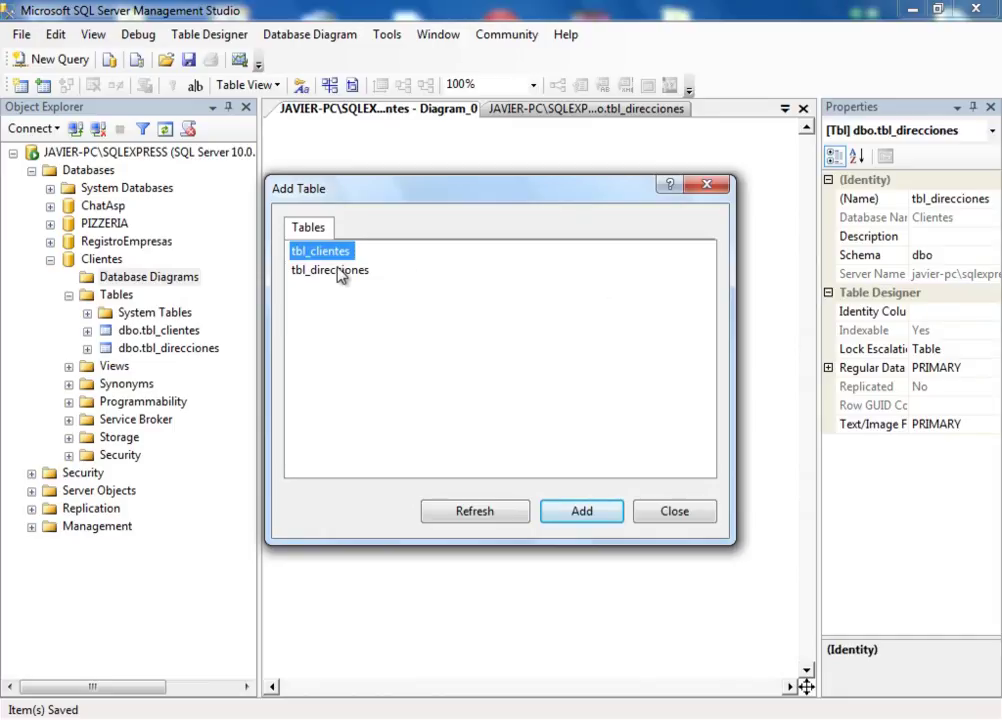
left_click(337, 270, "shift")
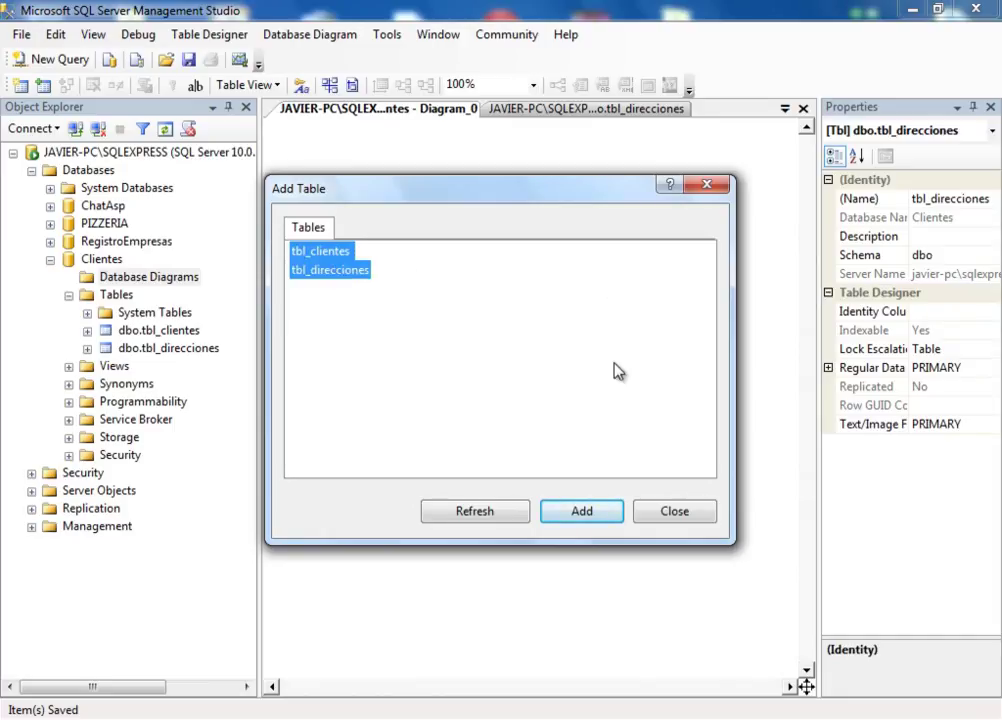
left_click(583, 514)
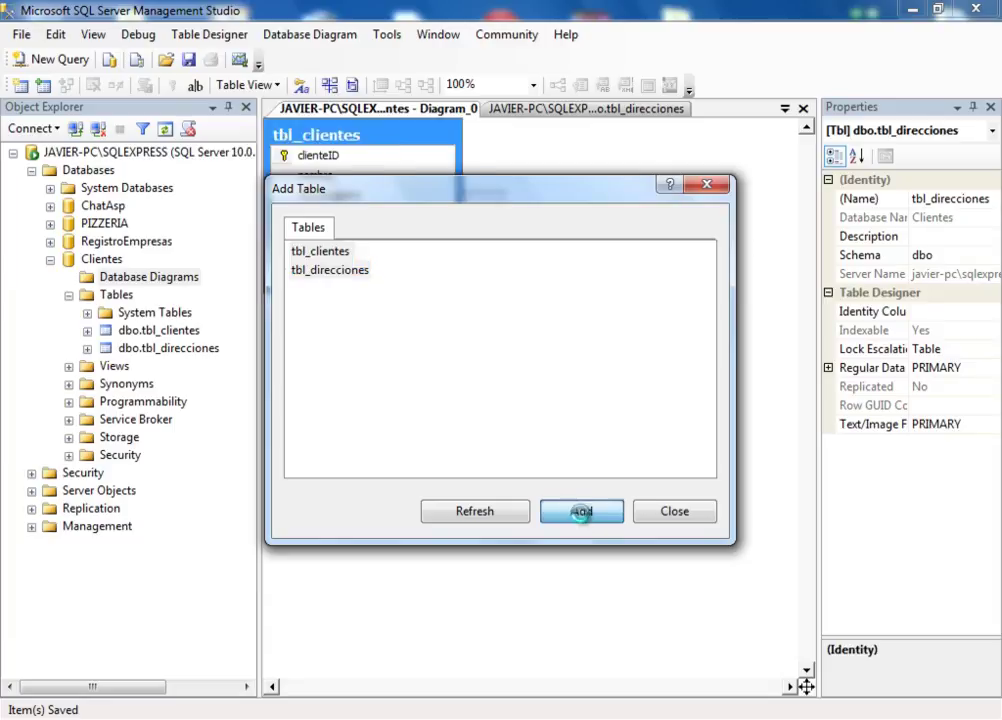
left_click(682, 516)
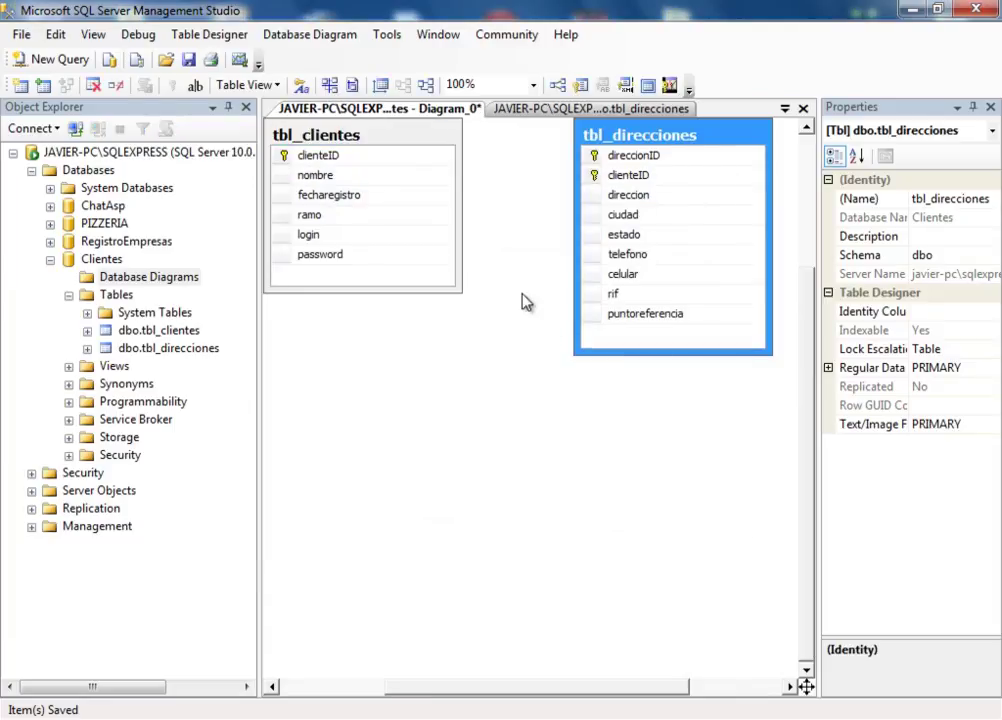
Step: Move tbl_clientes and tbl_direcciones lower in the diagram and closer together, placing them side by side with their top edges aligned
left_click(389, 145)
left_click_drag(414, 247, 453, 387)
left_click_drag(668, 143, 649, 284)
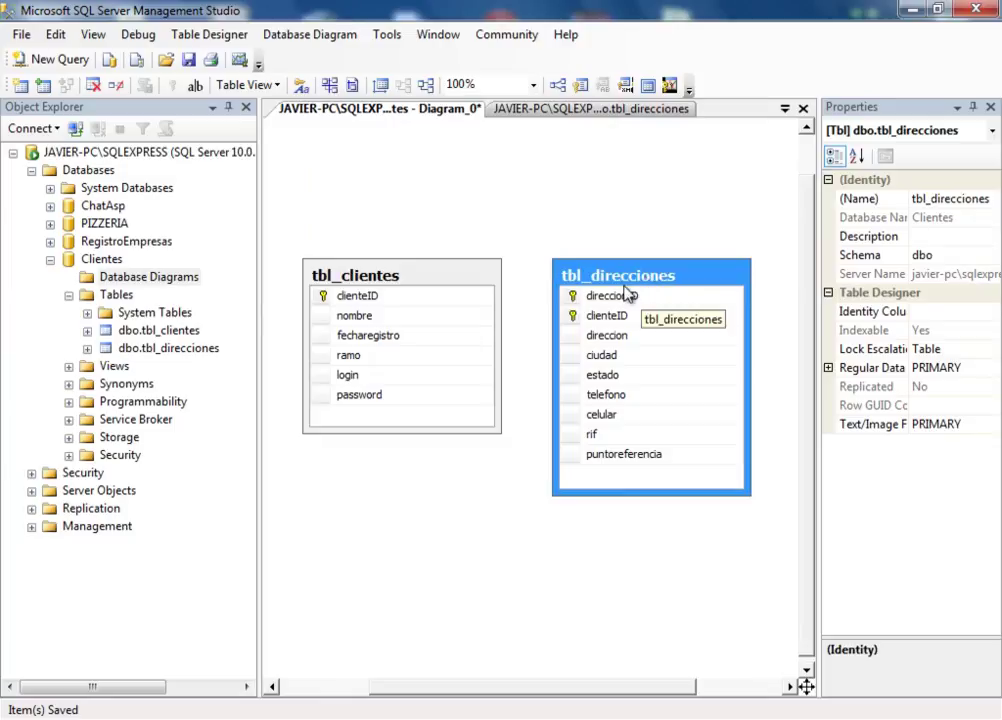
Step: Create a foreign key relationship from clienteID in tbl_clientes to clienteID in tbl_direcciones, keeping the default relationship settings
left_click(378, 296)
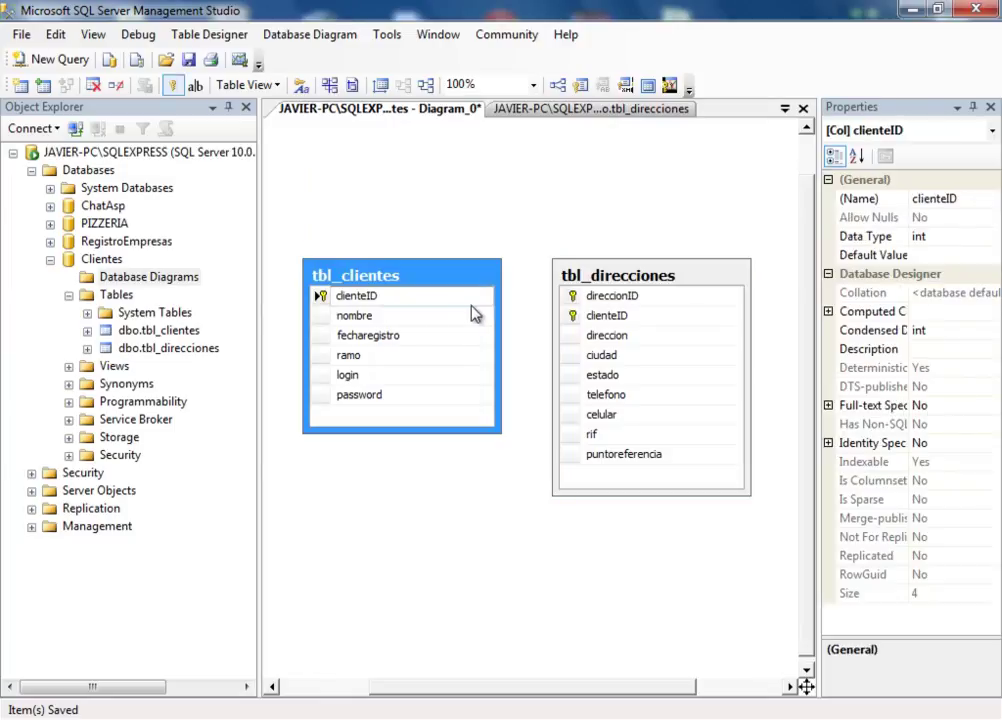
left_click_drag(321, 296, 572, 316)
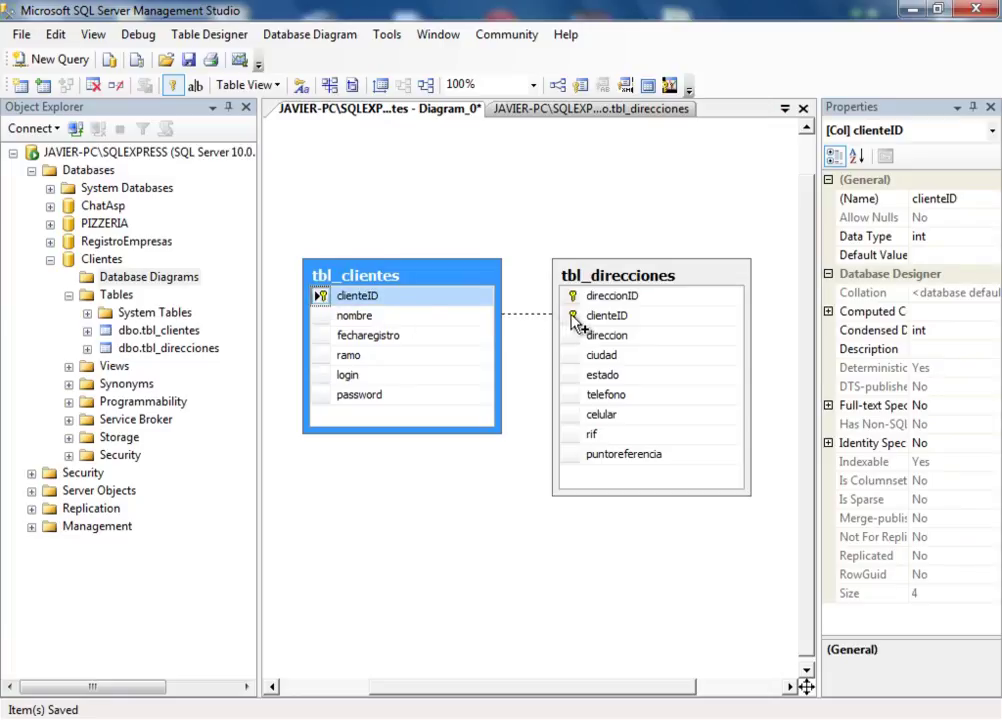
left_click_drag(571, 316, 571, 316)
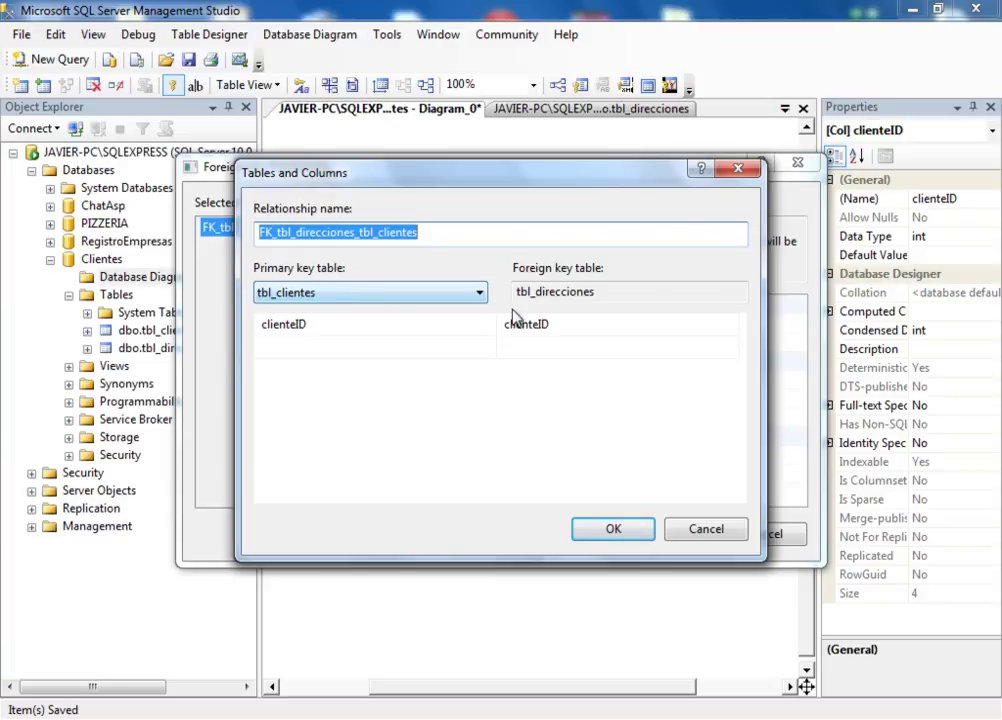
left_click(615, 530)
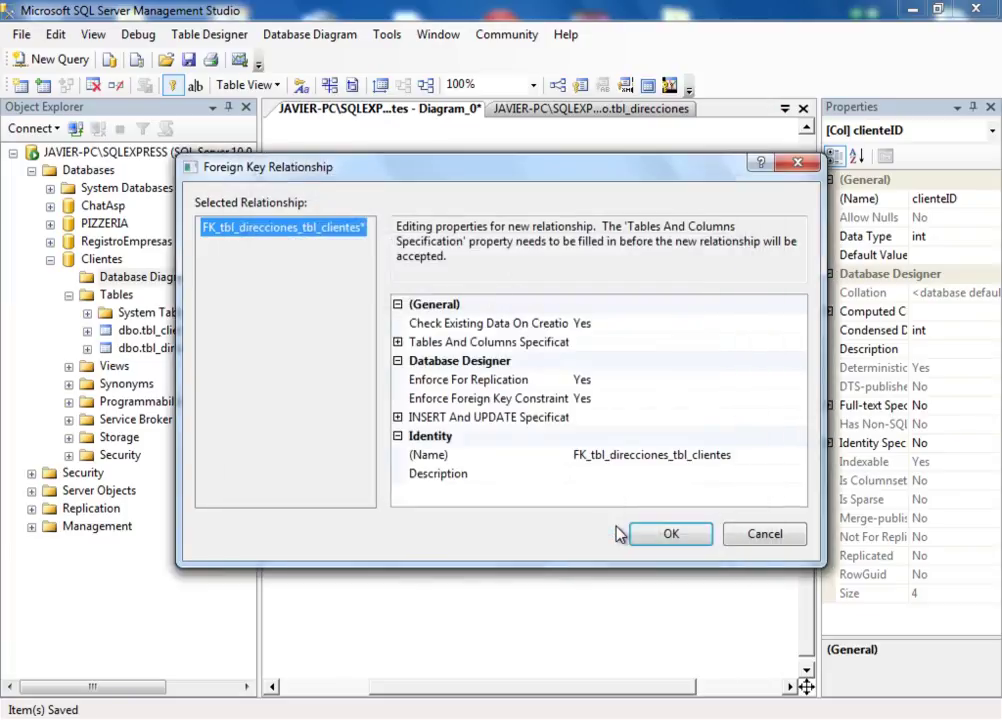
left_click(670, 534)
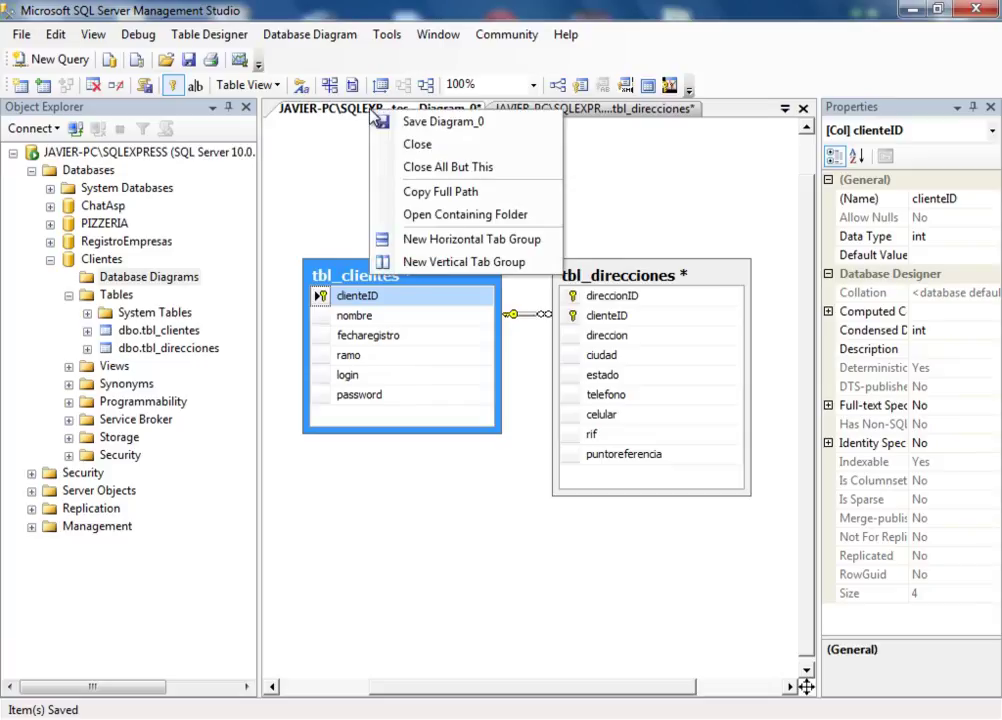
Step: Save the database diagram under the name Diagrama_CursoVB, including the pending changes to tbl_clientes and tbl_direcciones
left_click(376, 121)
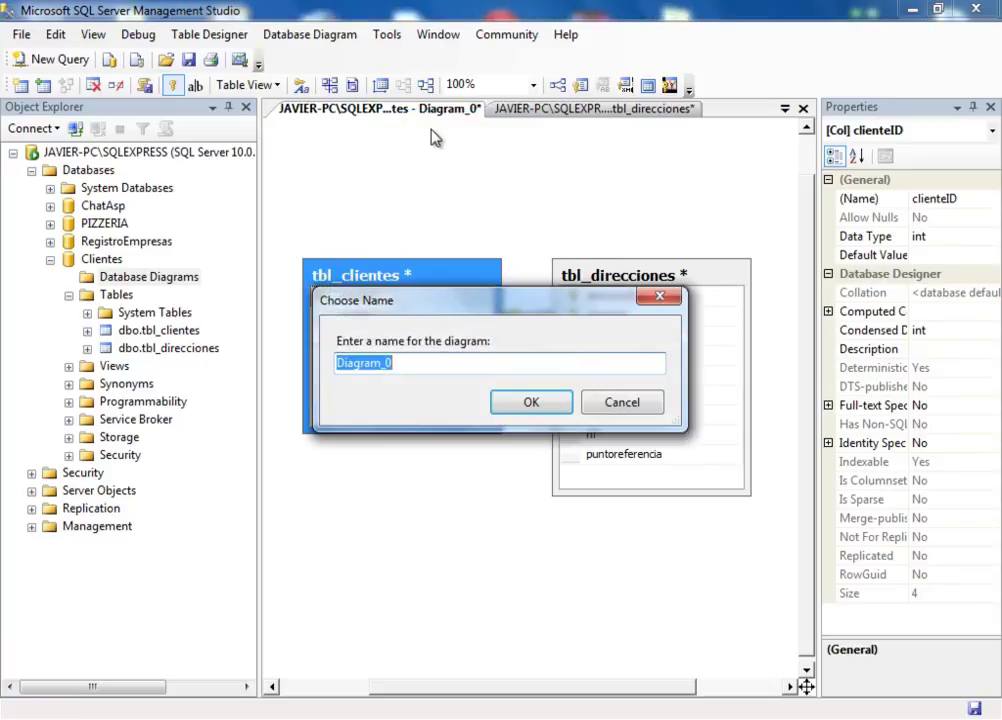
key("End")
key("Left")
key("BackSpace")
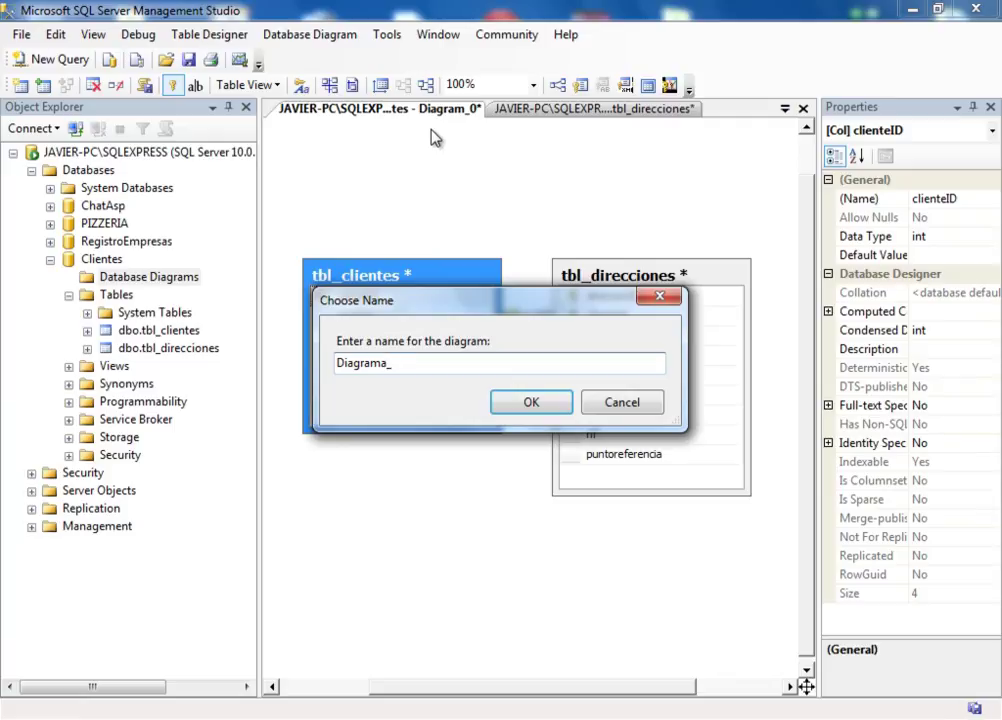
type("ursoVB")
left_click(531, 402)
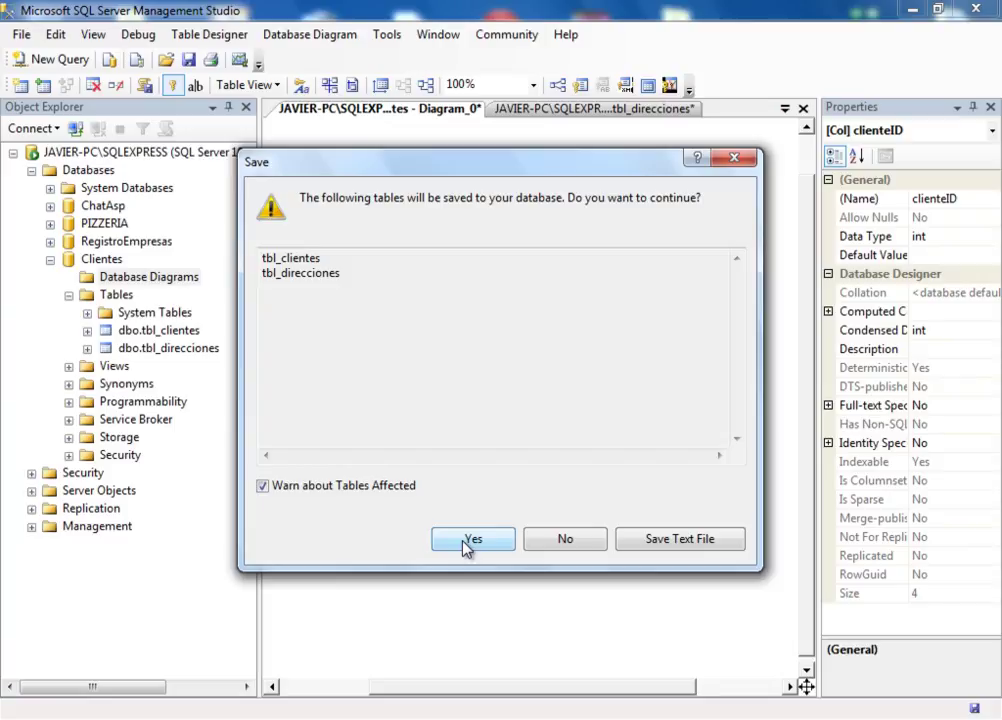
left_click(466, 544)
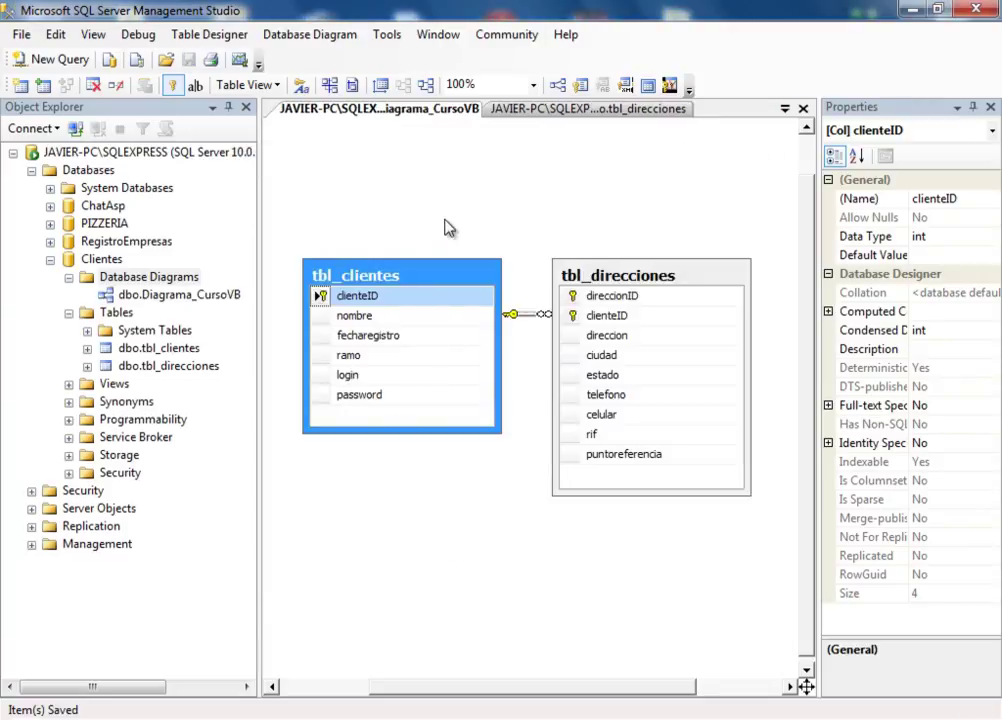
Step: Show tbl_clientes in Standard table view, move it to the upper part of the diagram and place tbl_direcciones below it
right_click(430, 279)
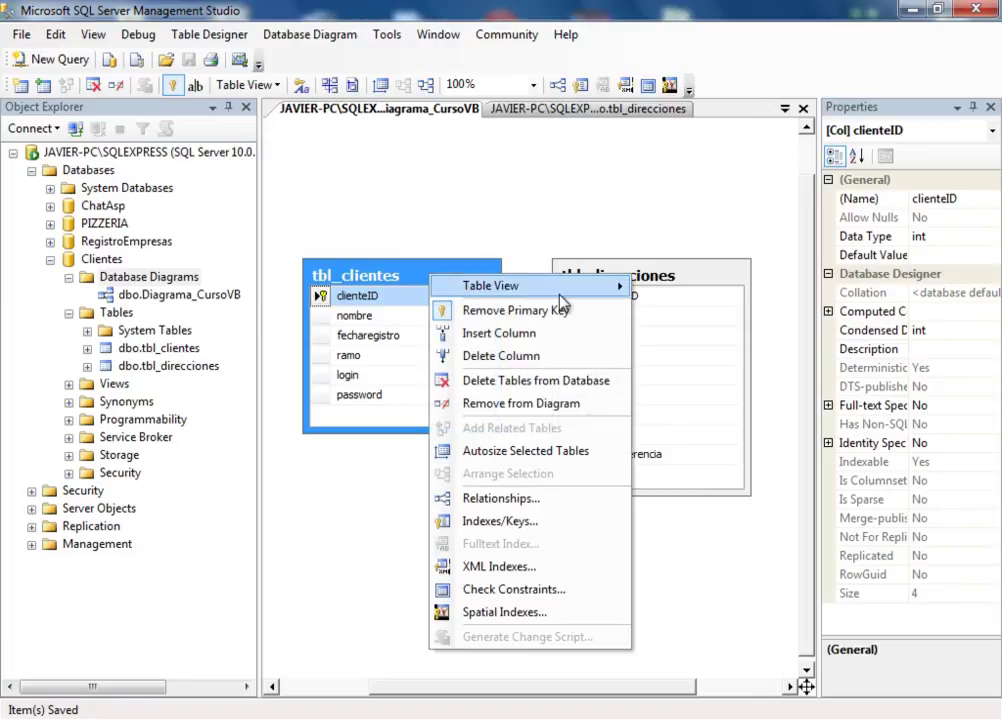
mouse_move(567, 292)
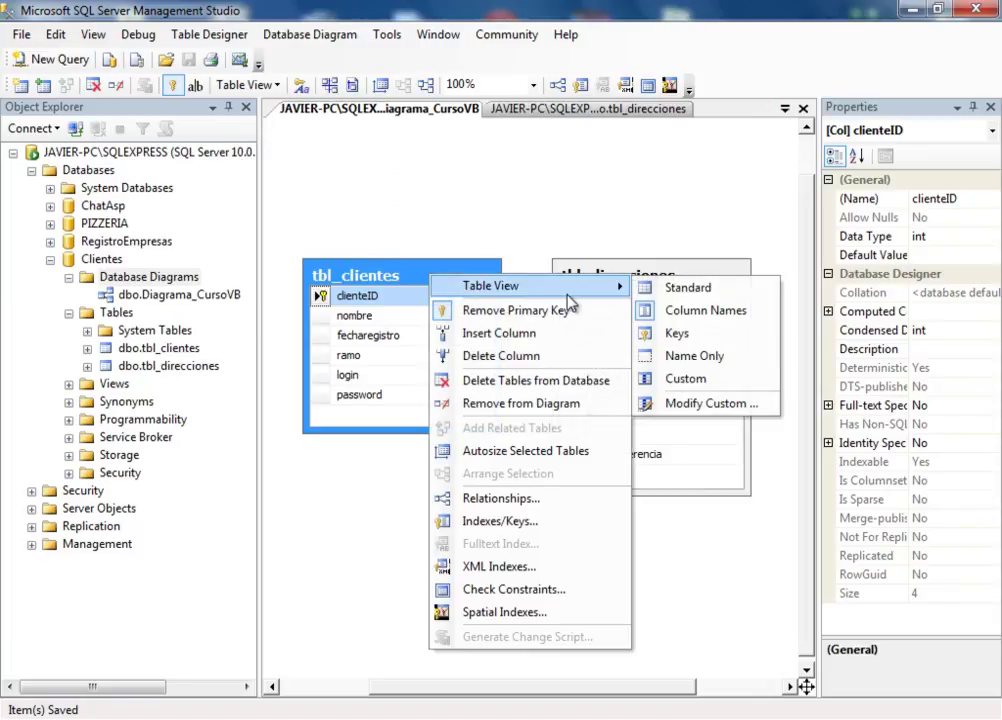
left_click(690, 289)
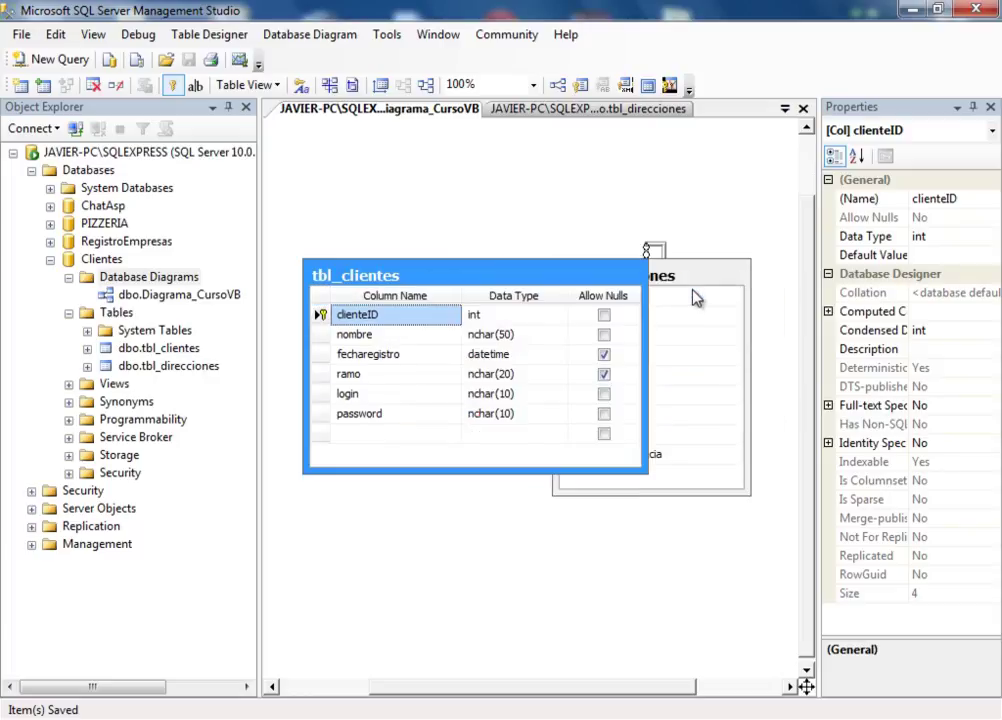
left_click_drag(526, 273, 510, 159)
left_click(697, 284)
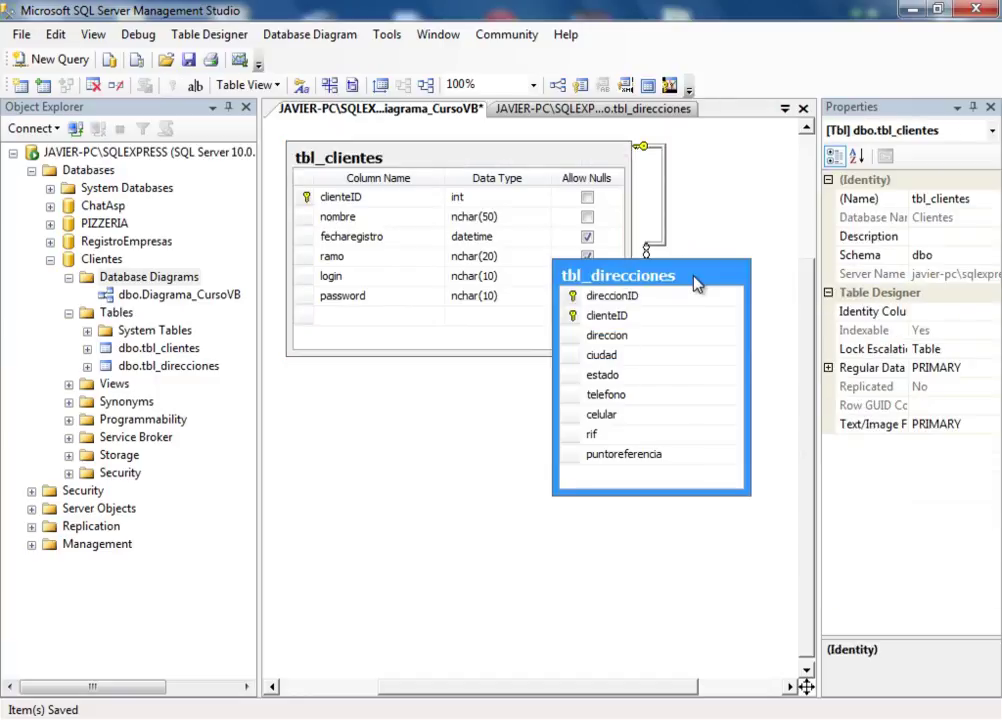
left_click_drag(697, 284, 580, 428)
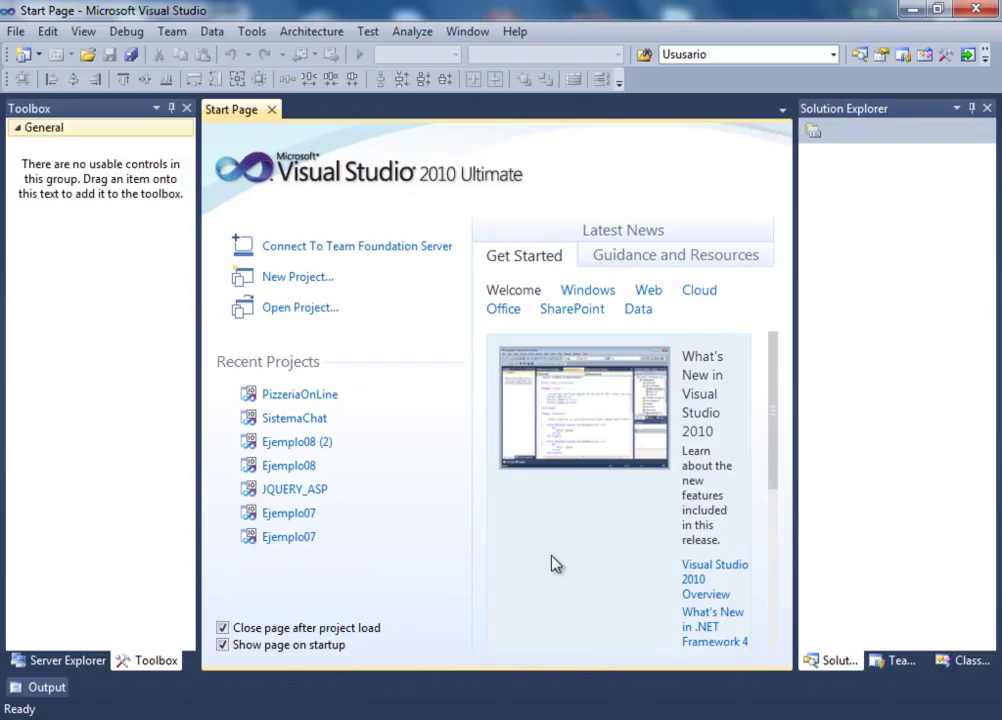
Step: Switch to Visual Studio and start a new Visual Basic project with the Windows Forms Application template selected
left_click(15, 32)
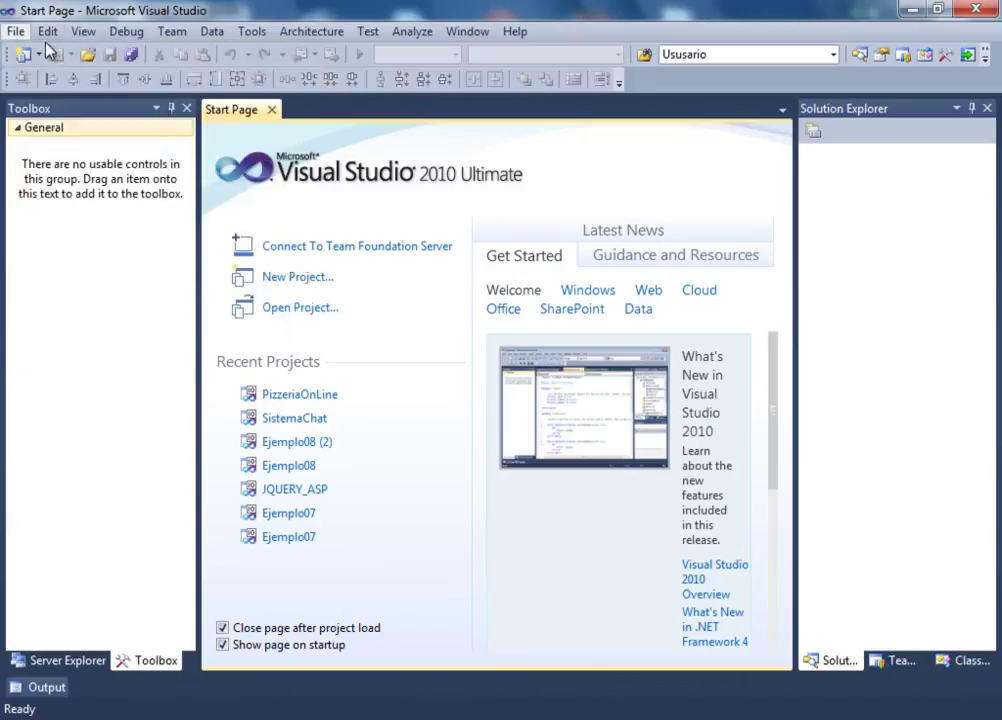
mouse_move(31, 54)
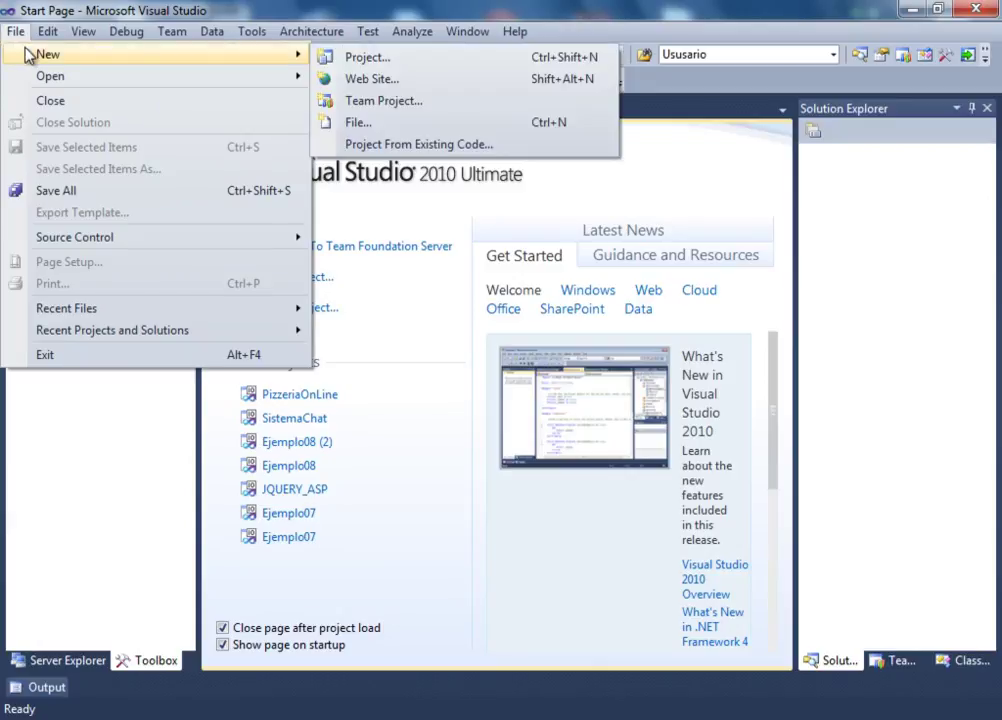
left_click(355, 58)
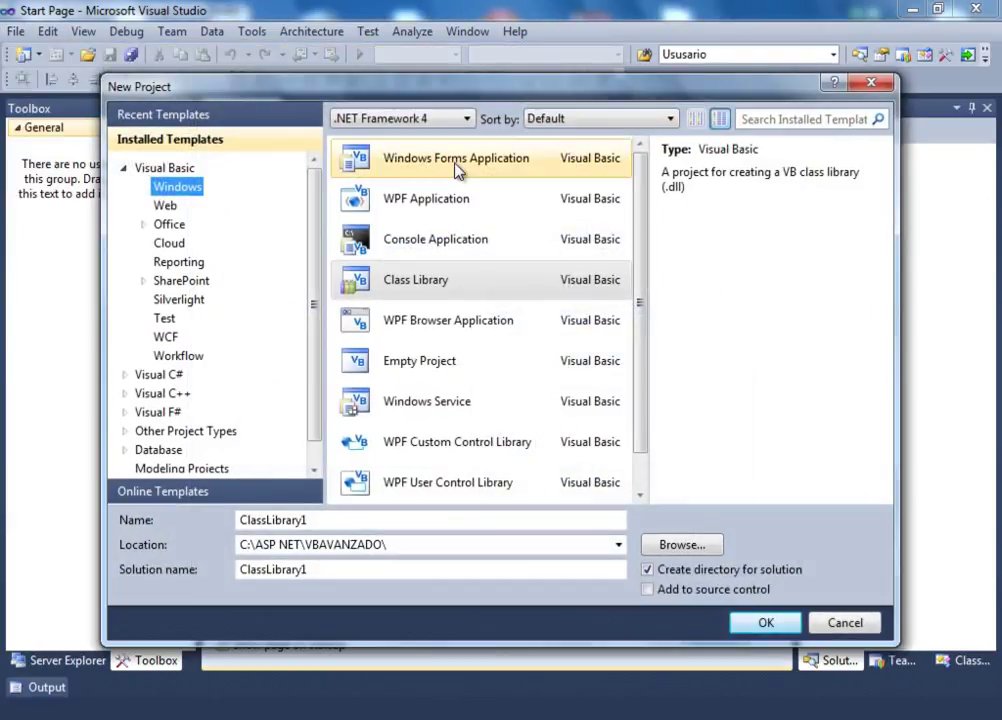
left_click(455, 170)
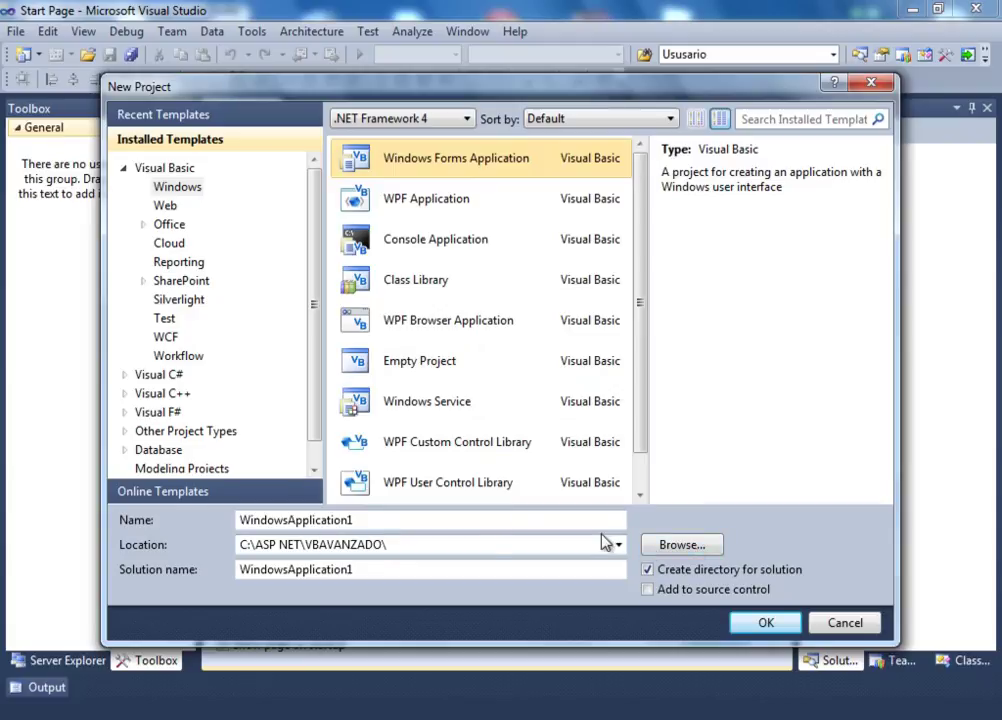
Step: Set the new project's location to C:\ASP NET\VBAVANZADO and select the Class Library template
left_click(694, 544)
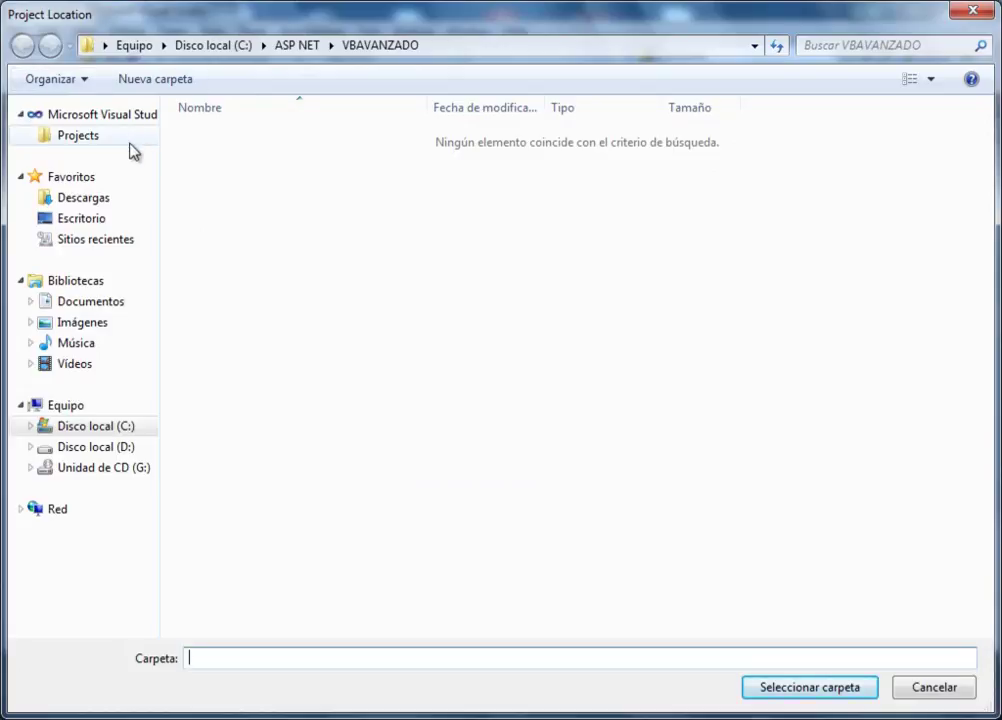
left_click(305, 50)
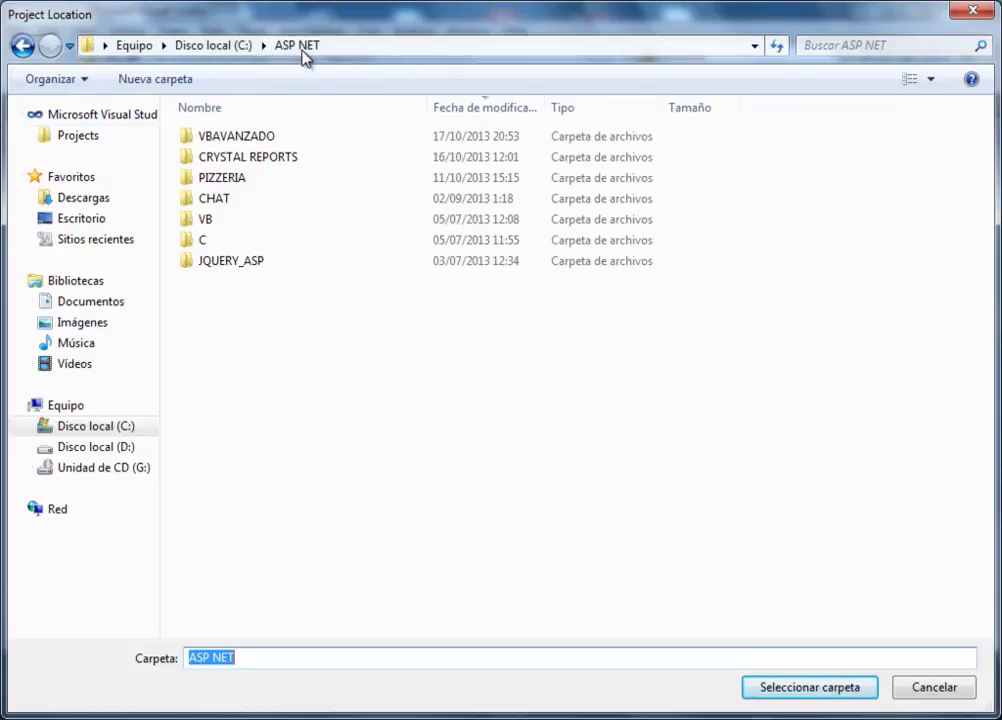
left_click(237, 138)
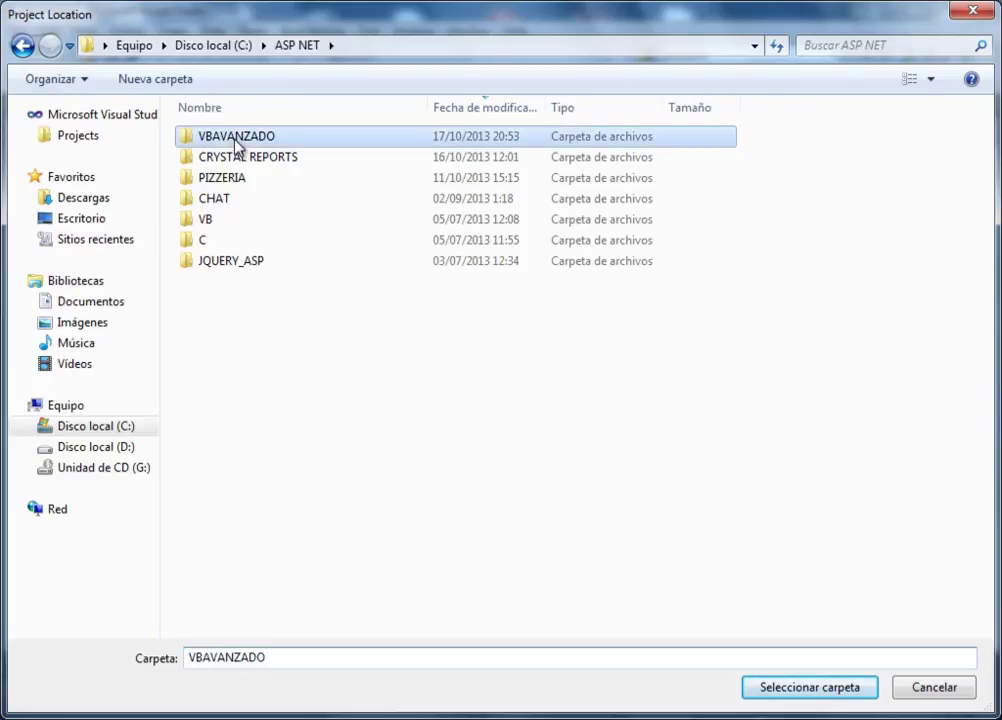
left_click(237, 138)
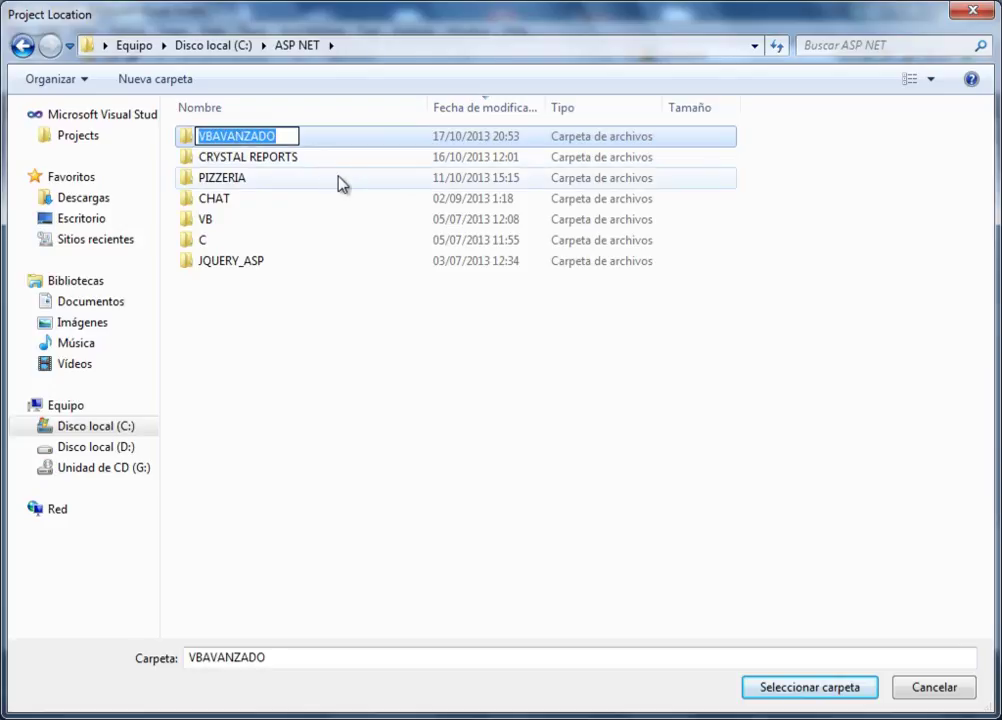
left_click(336, 178)
double_click(265, 140)
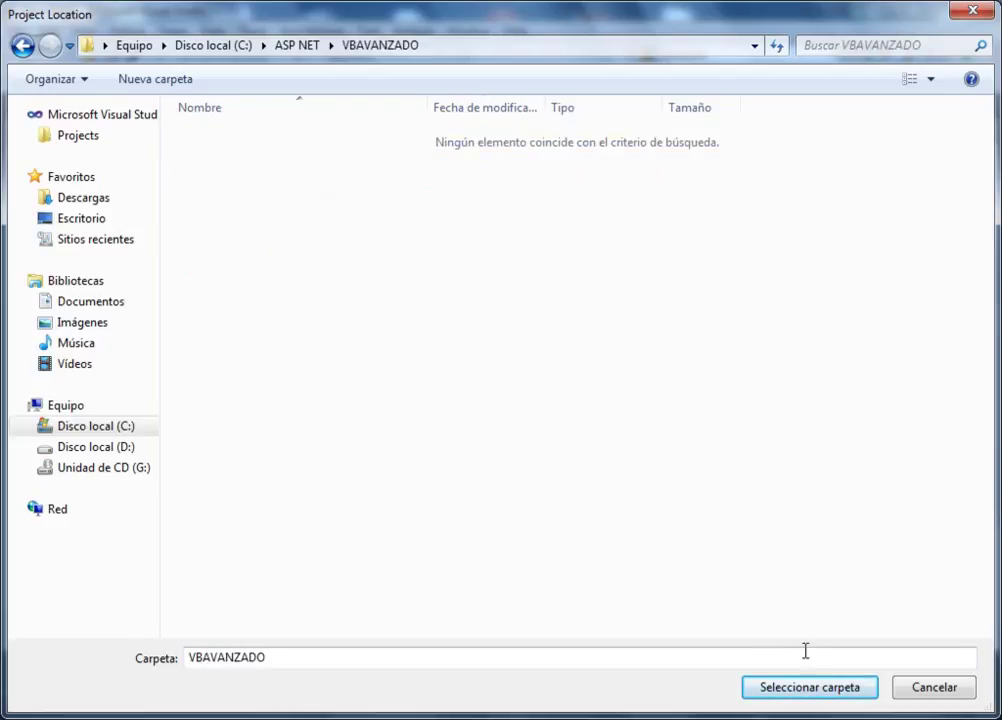
left_click(810, 688)
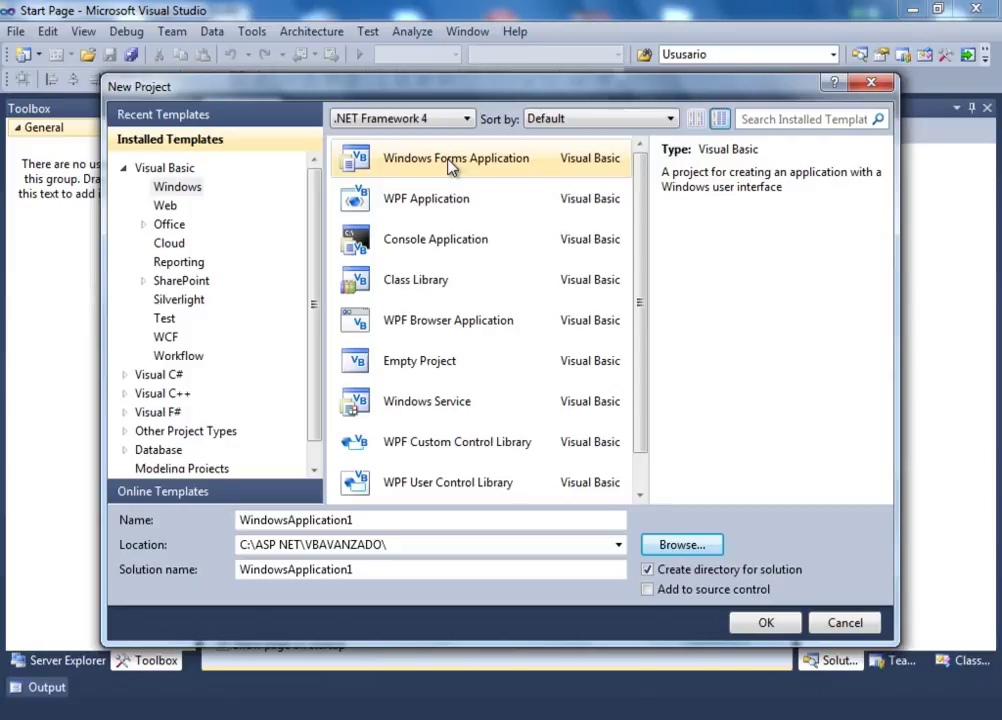
left_click(435, 290)
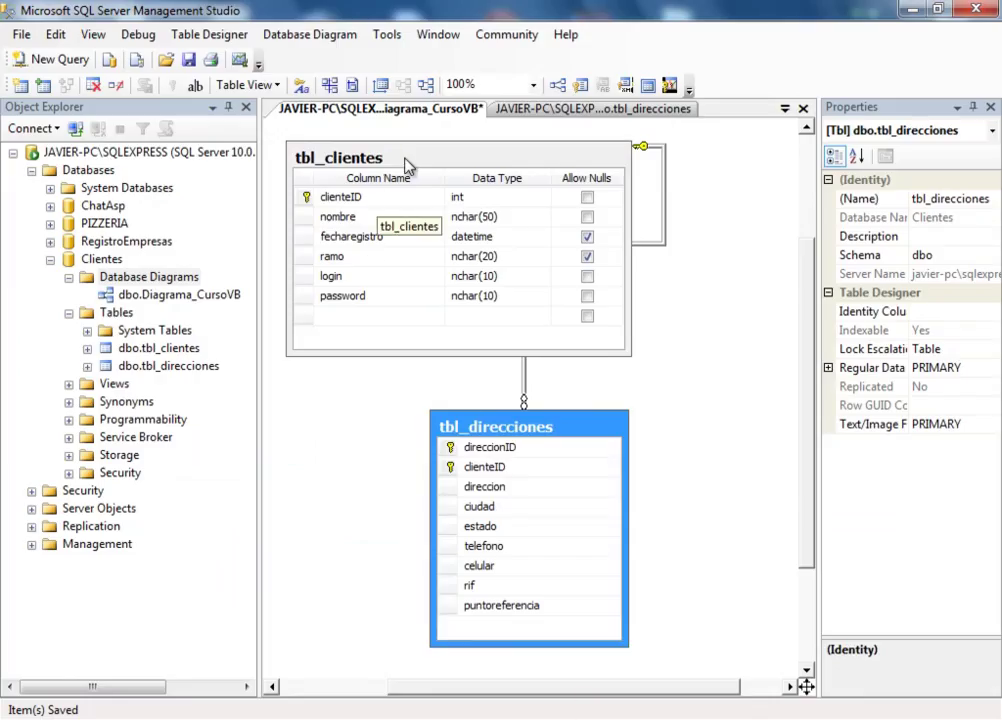
Step: Save the rearranged Diagrama_CursoVB diagram in SQL Server Management Studio
right_click(405, 113)
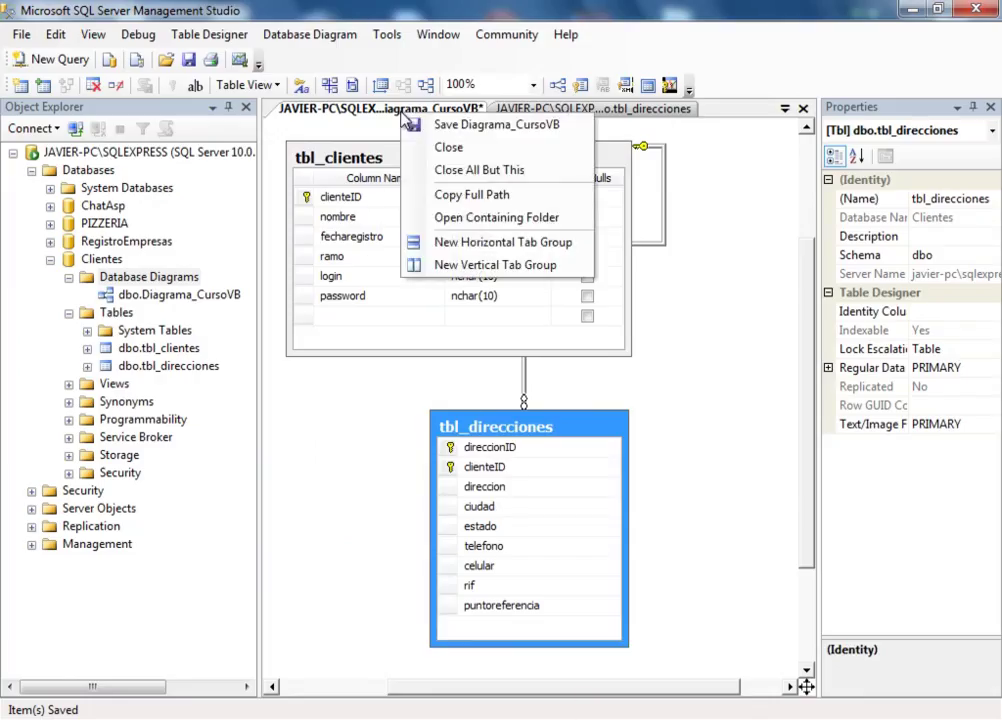
left_click(428, 125)
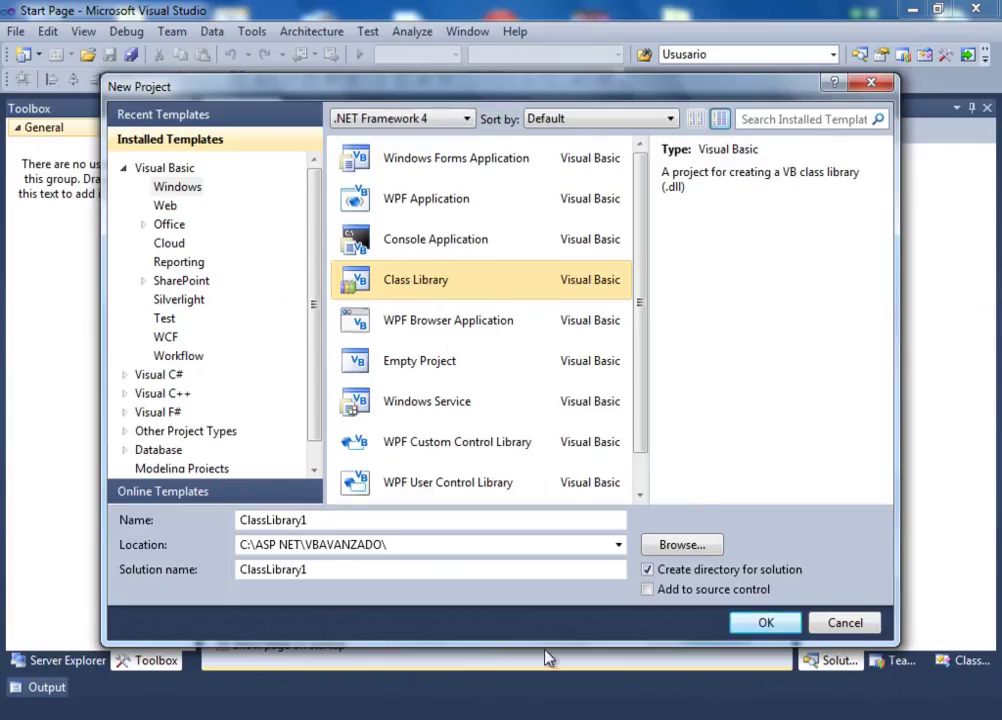
Step: Return to the new project in Visual Studio, name the class library clientes.entidades and create it
left_click(311, 520)
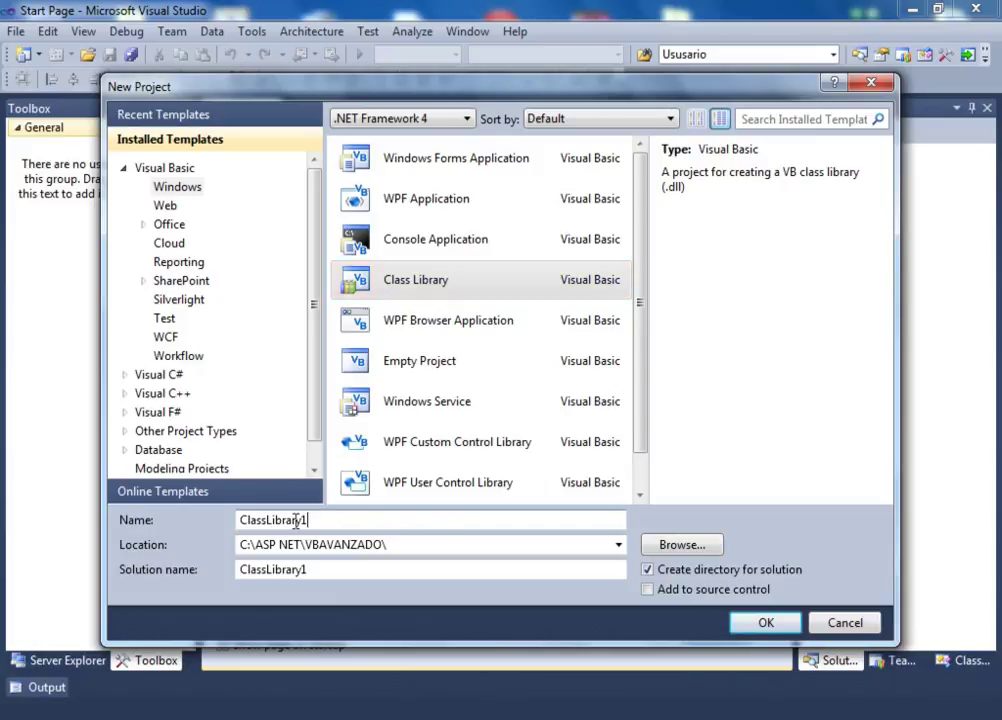
left_click_drag(311, 520, 211, 529)
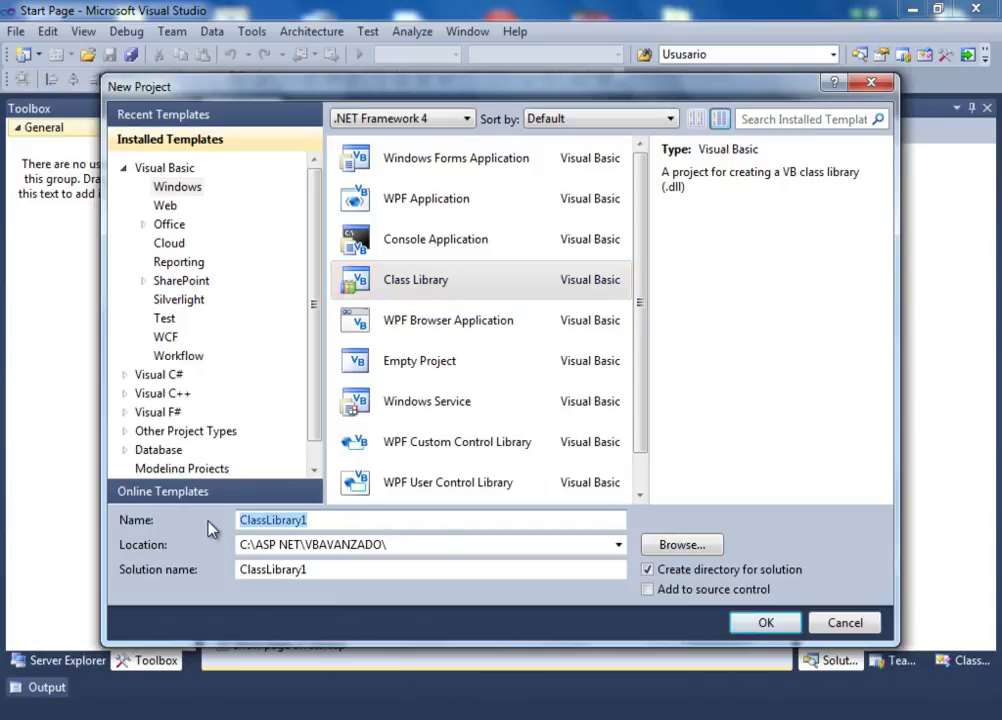
key("BackSpace")
type("CLIEN")
key("BackSpace")
key("BackSpace")
key("BackSpace")
key("BackSpace")
key("BackSpace")
type("clientes.entidades")
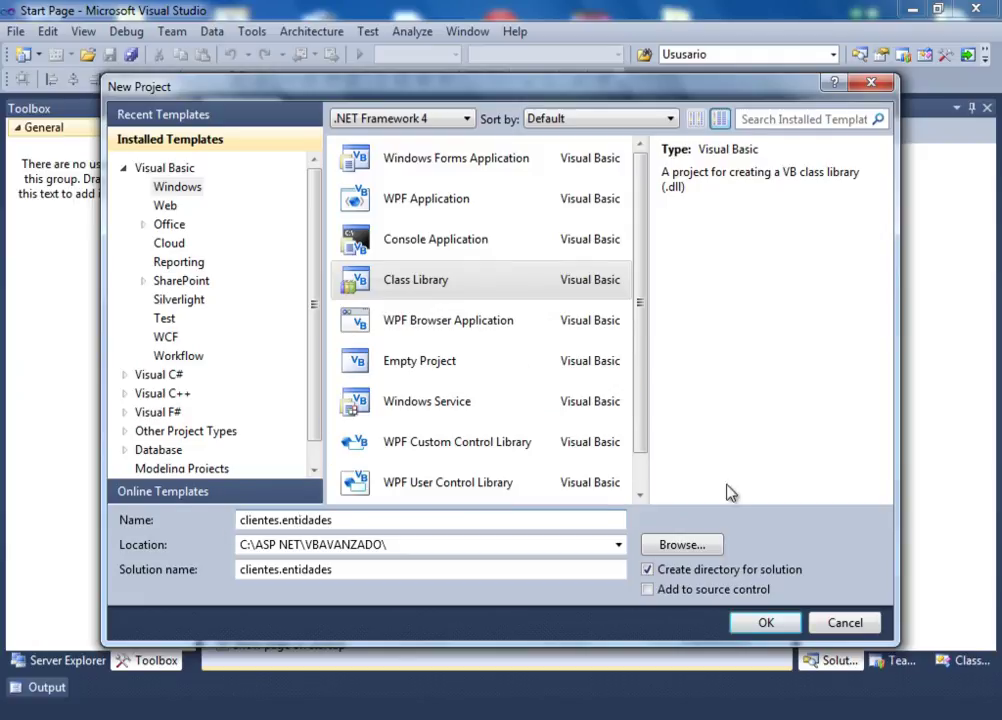
left_click(745, 628)
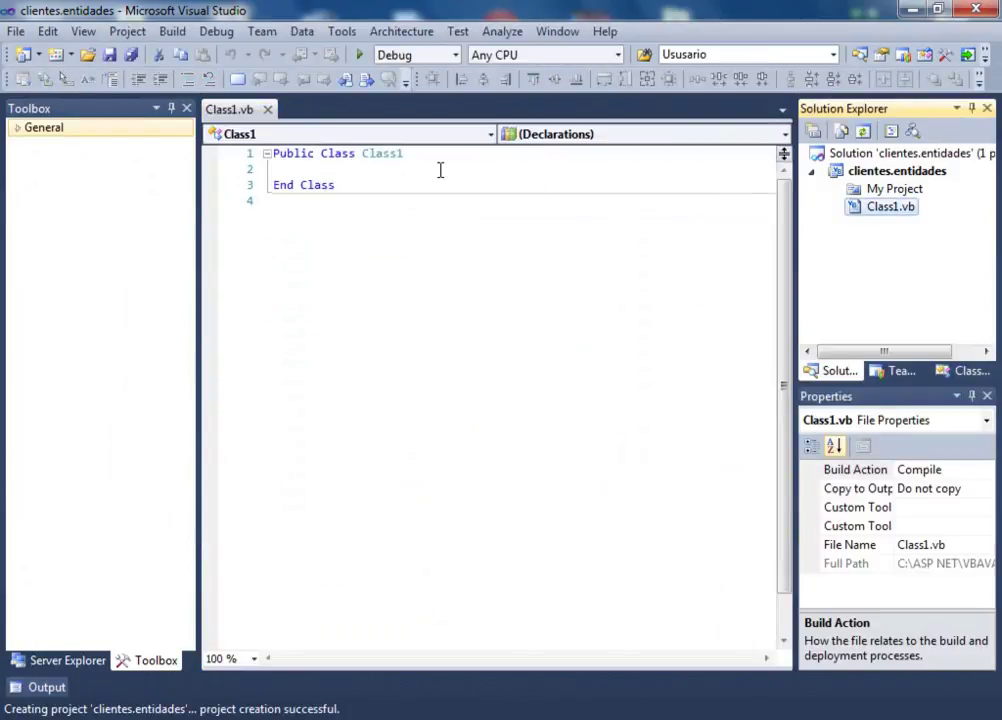
Step: Rename the file Class1.vb to Cliente.vb and apply the rename to all references to Class1 in the project
right_click(882, 212)
left_click(679, 406)
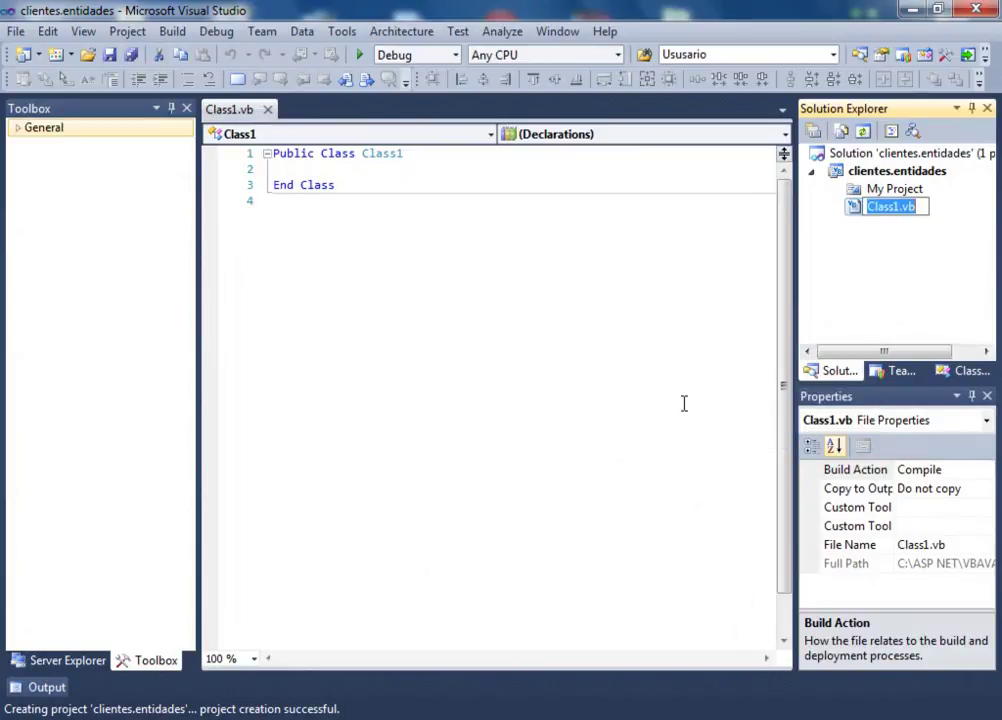
key("Left")
key("Left")
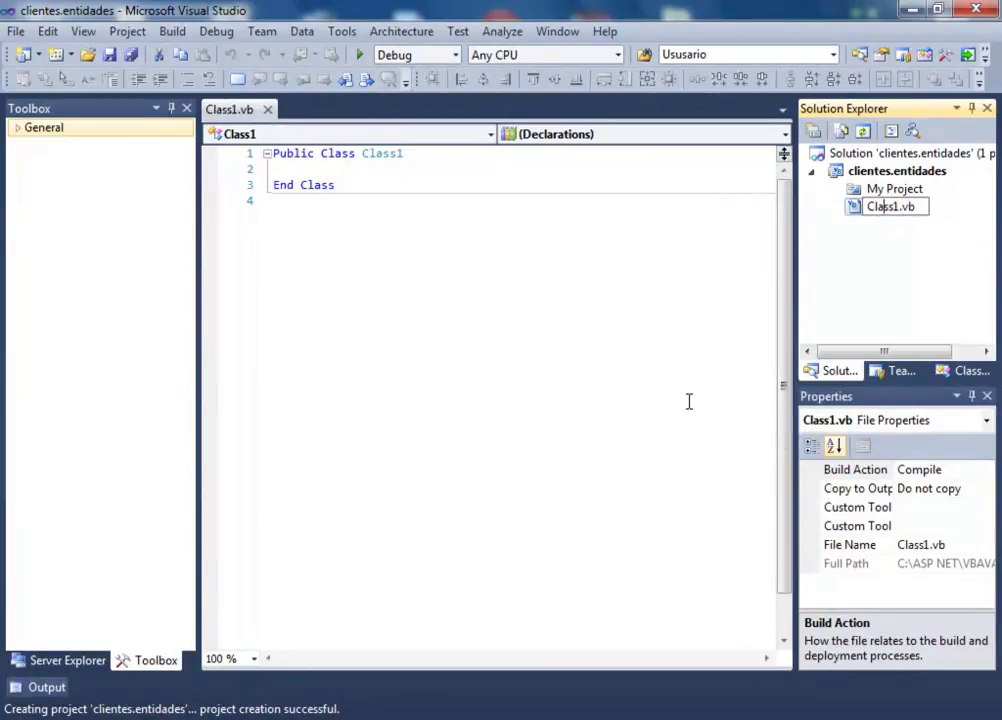
key("Delete")
key("Delete")
key("Delete")
key("Delete")
type("iente")
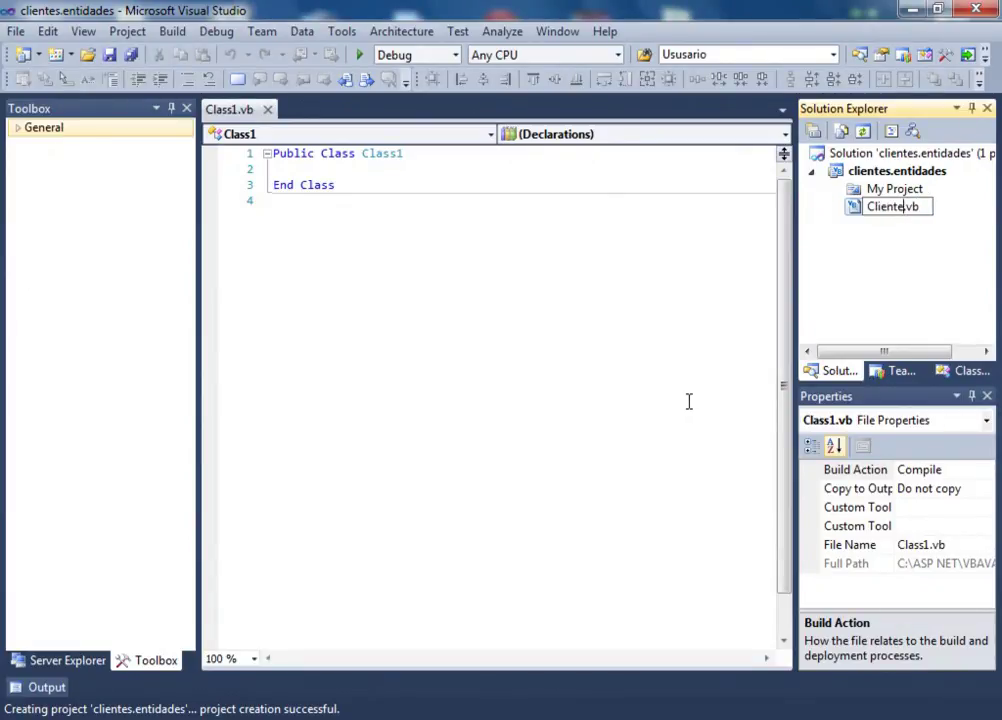
key("Return")
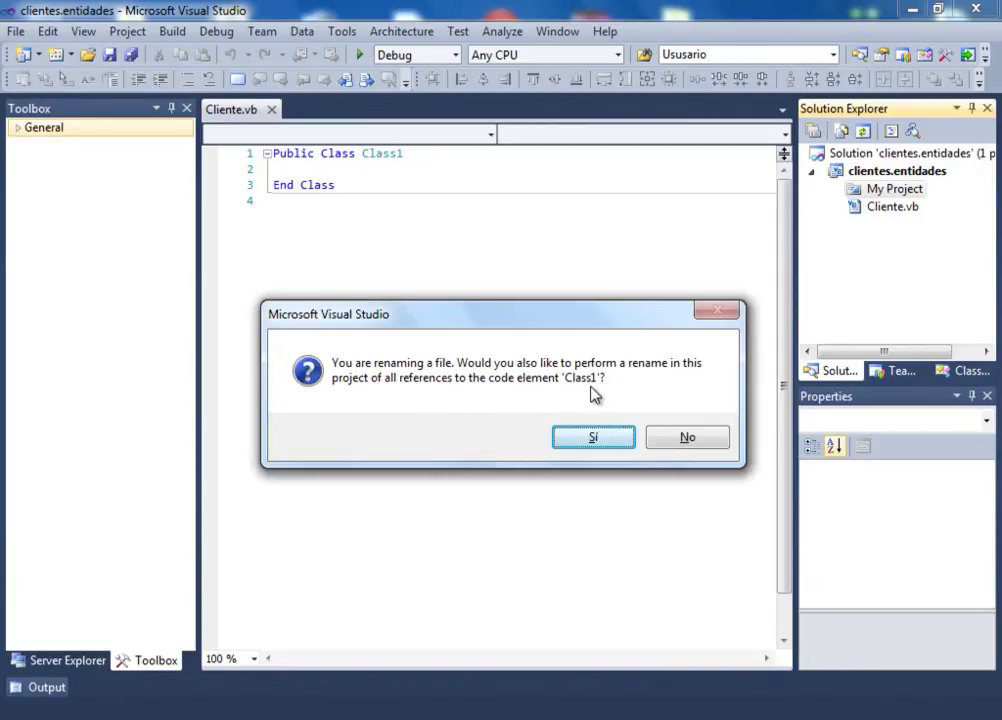
left_click(591, 437)
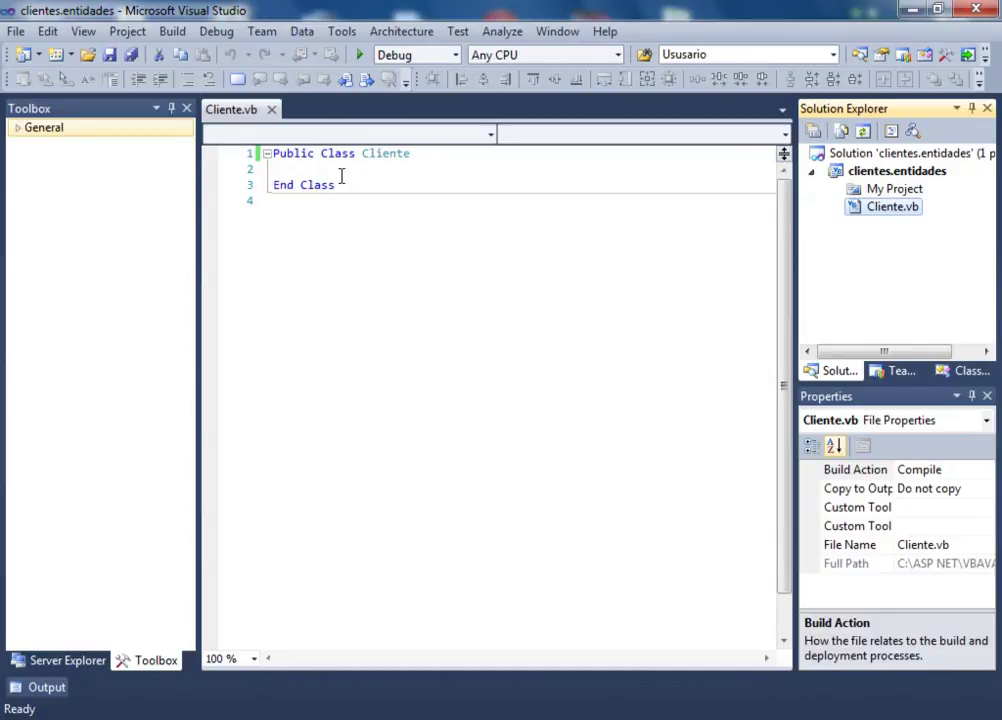
Step: Insert three blank lines inside the Cliente class and place the cursor on line 3
left_click(353, 170)
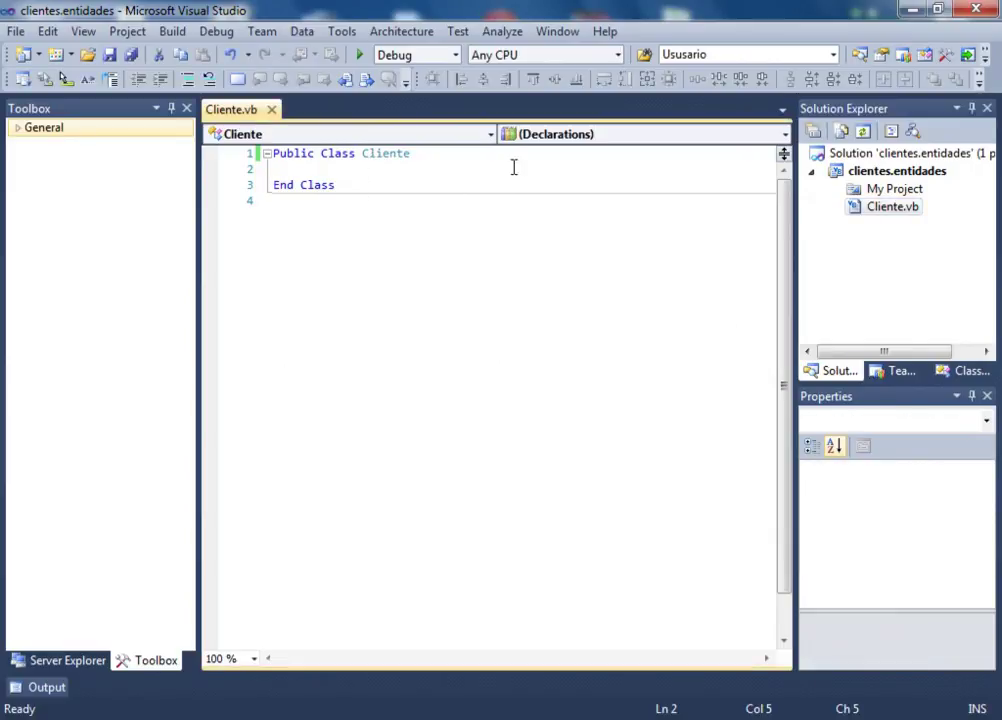
key("Return")
key("Return")
key("Return")
key("Up")
key("Up")
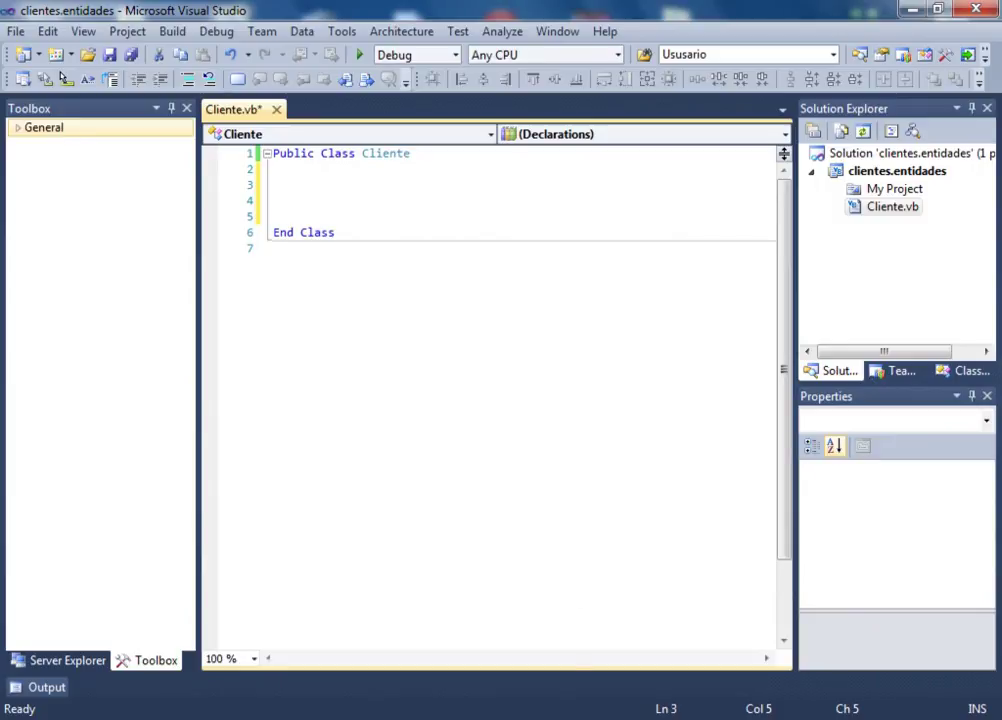
Step: Switch to SQL Server Management Studio to review the tbl_clientes columns in the diagram, and return to Visual Studio
left_click(577, 715)
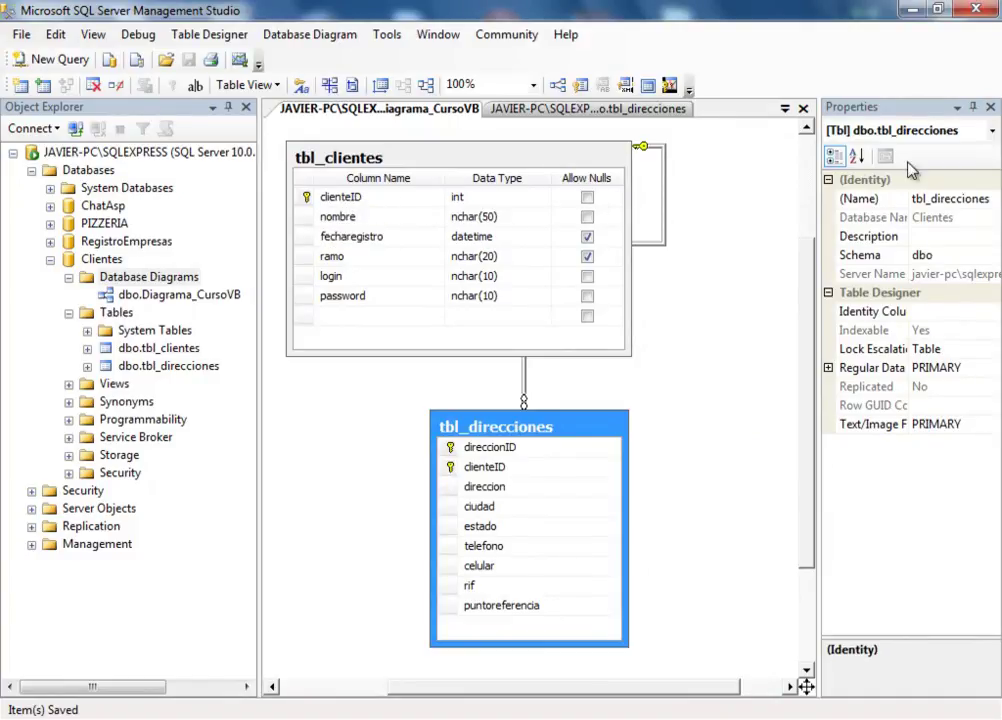
left_click(913, 9)
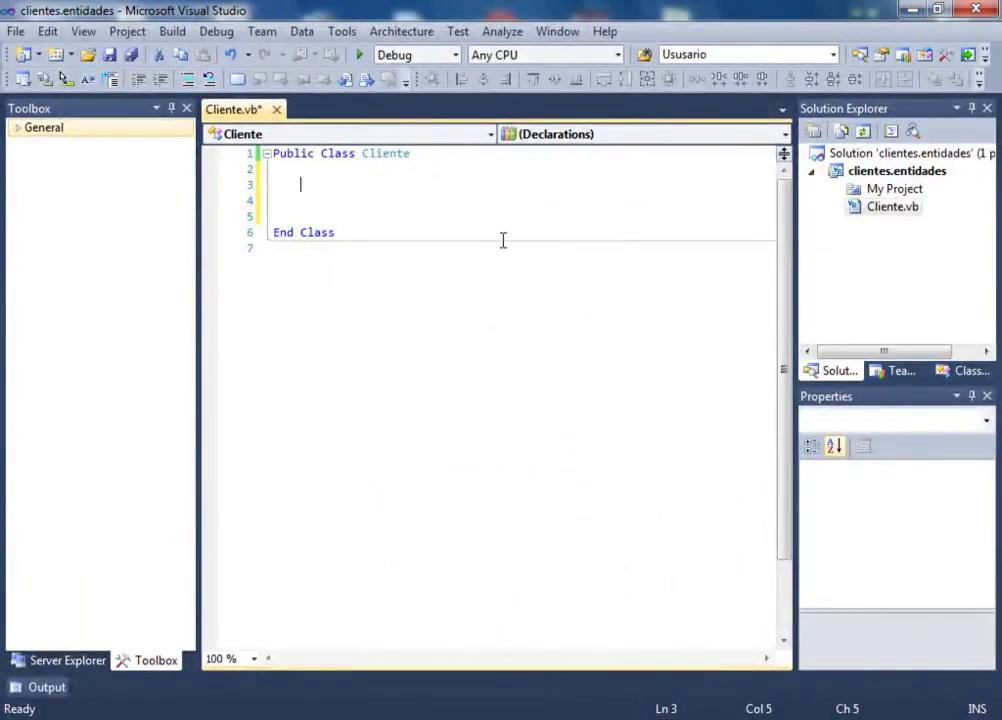
Step: Declare the public field clienteID As Integer in the Cliente class and leave a blank line below it
type("Public")
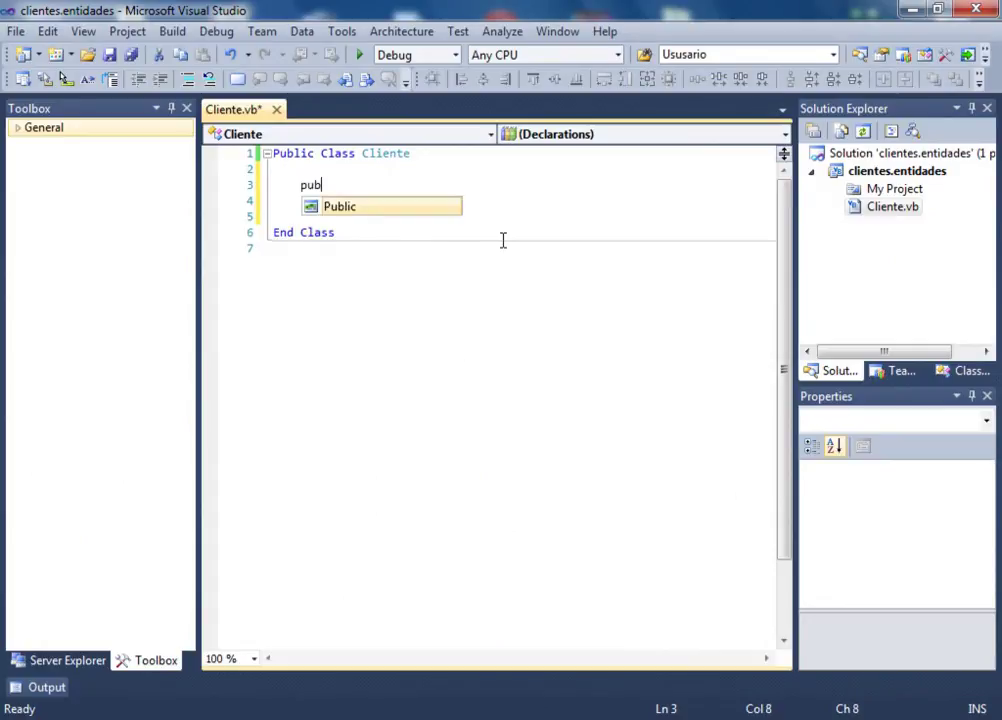
type(" cl")
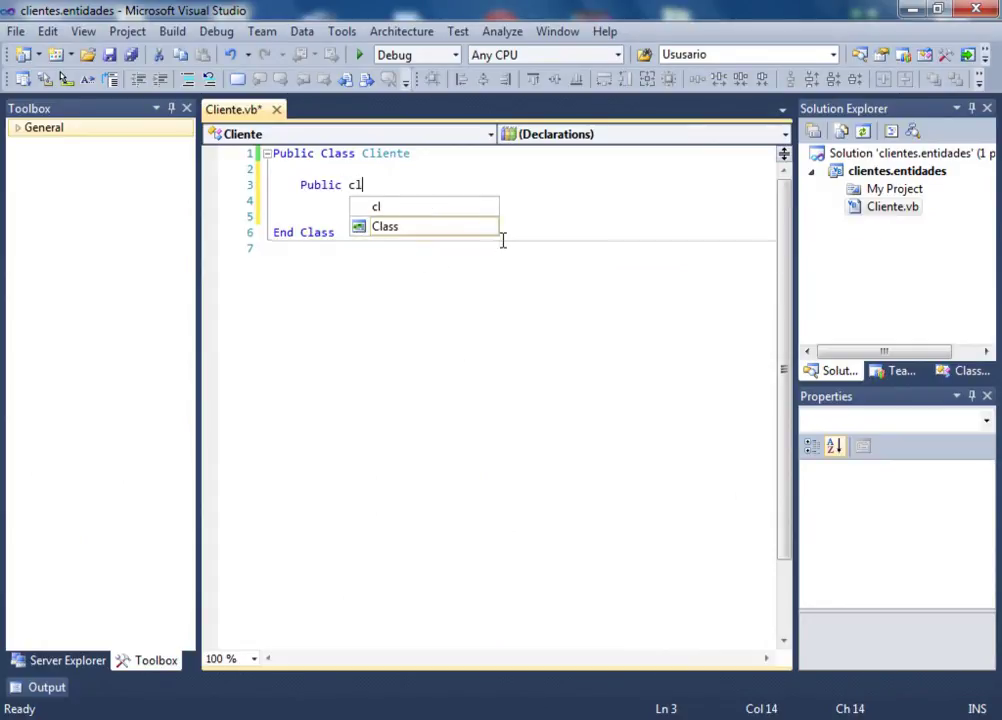
type("ienteID")
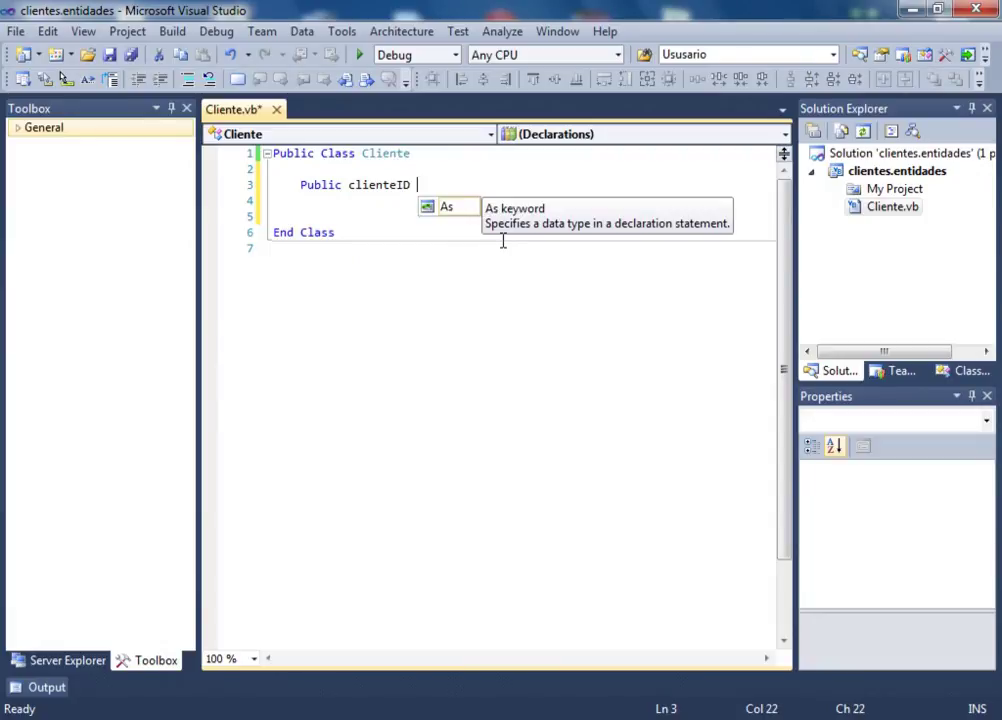
type(" As ")
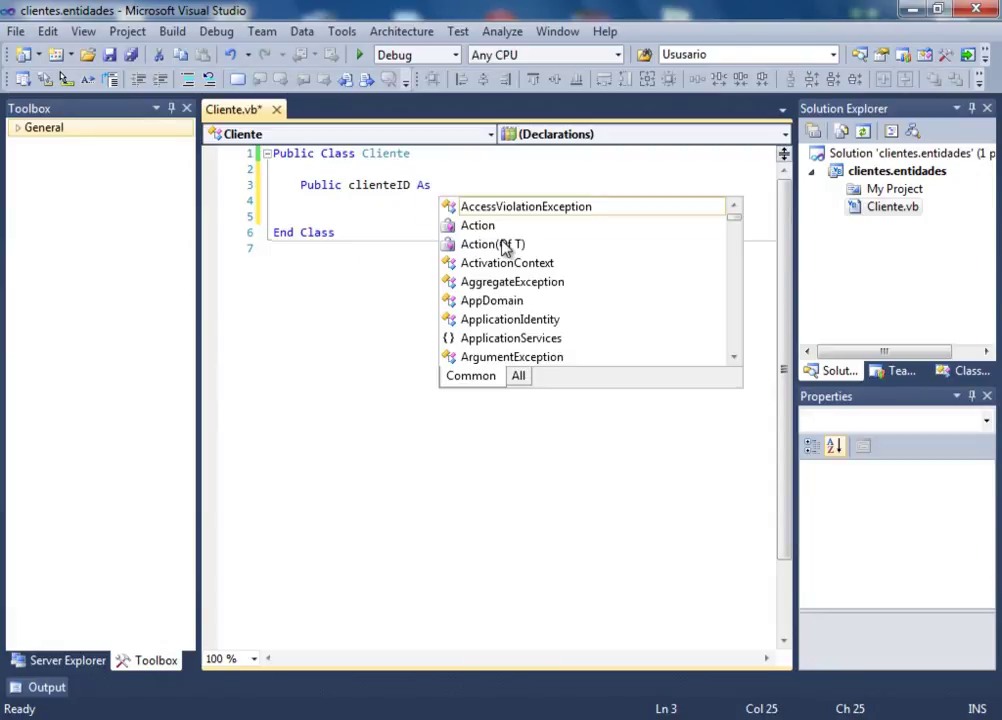
type("int")
key("Tab")
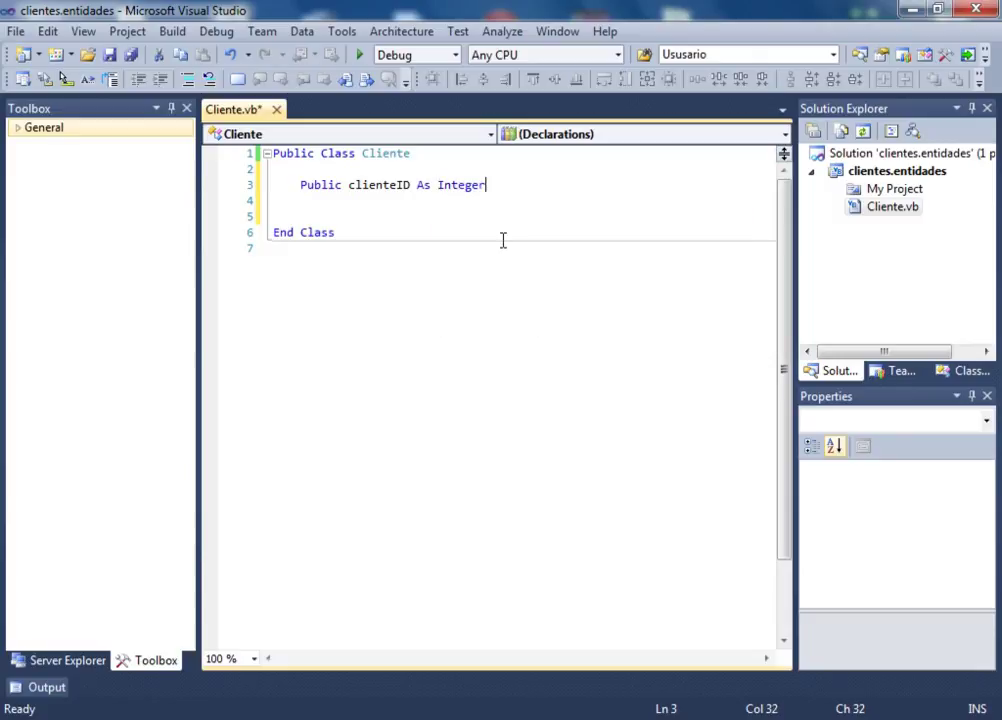
key("Return")
key("Return")
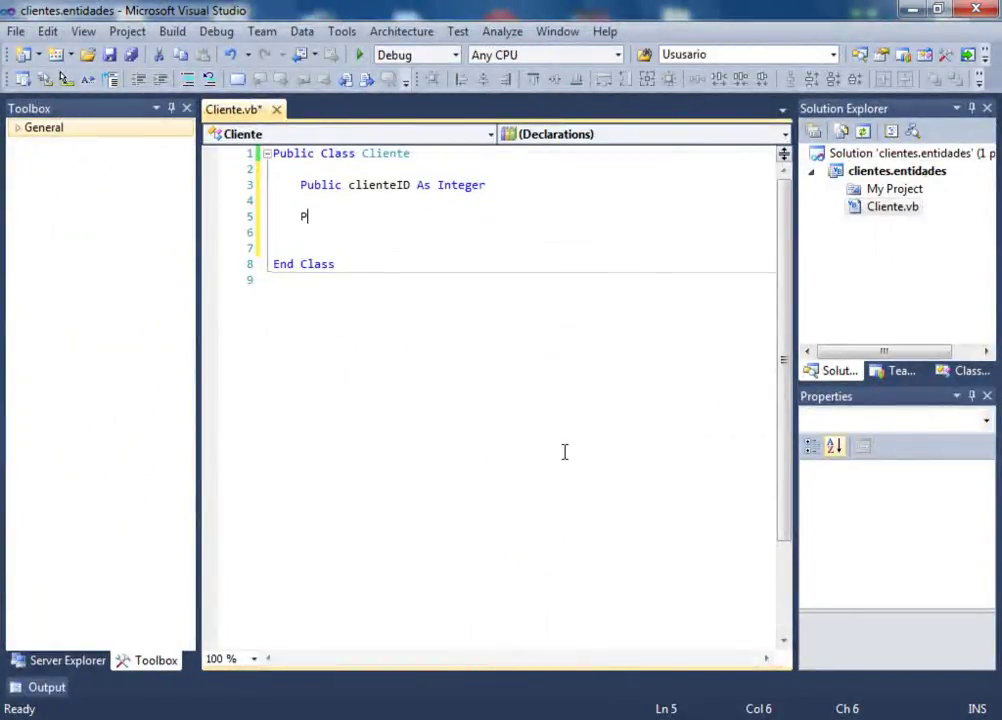
Step: Declare the public field nombre As String below clienteID and leave a blank line after it
type("ublic ")
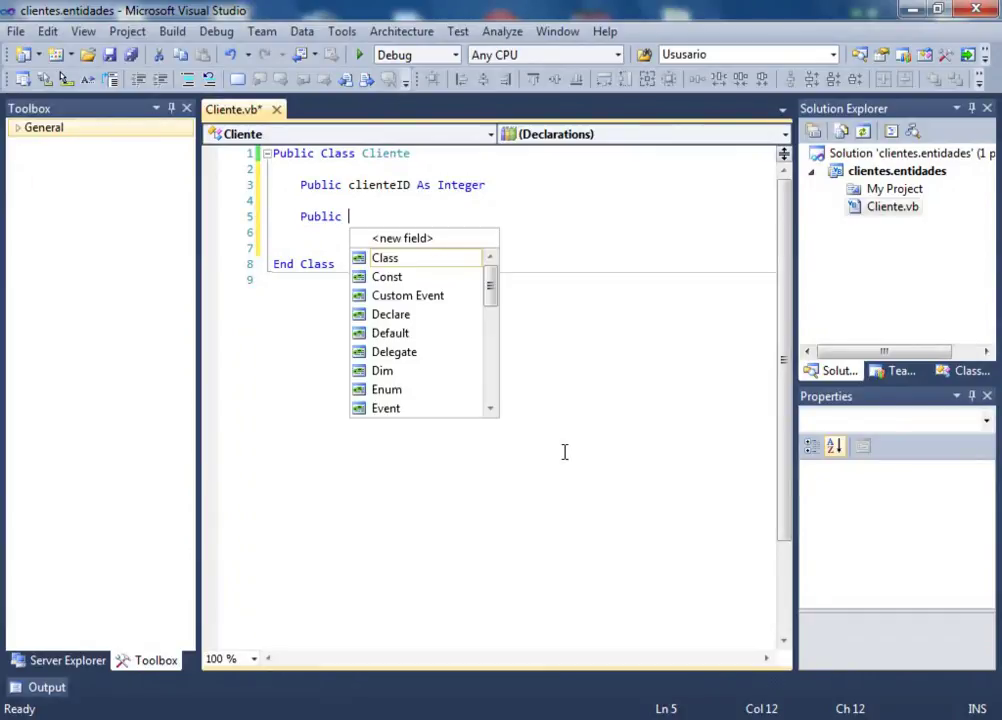
type("no")
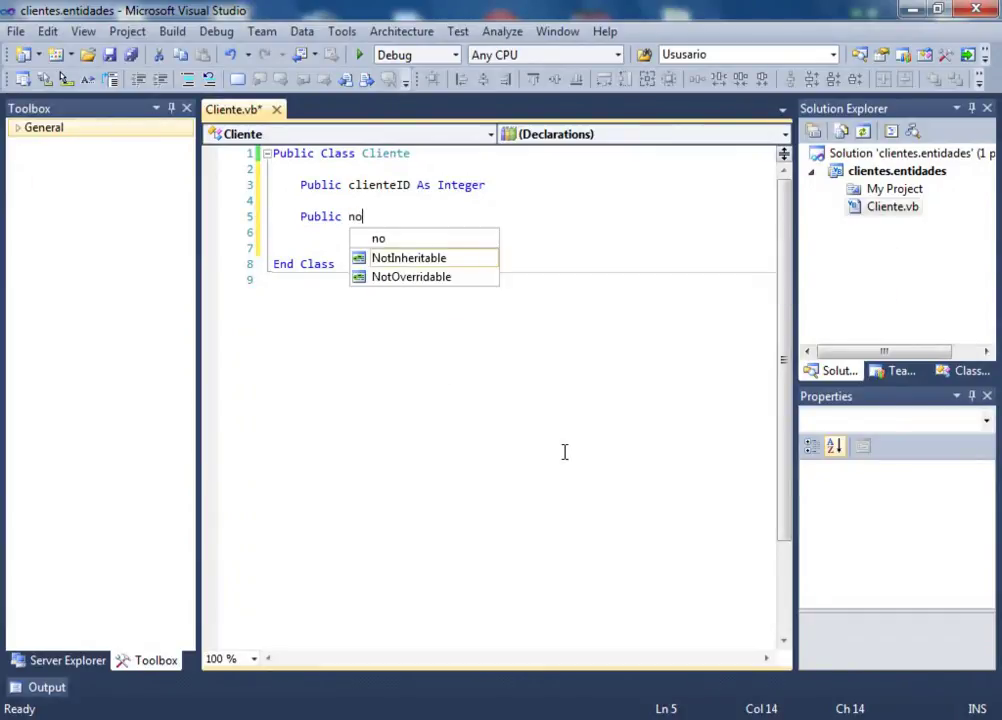
type("mbre as str")
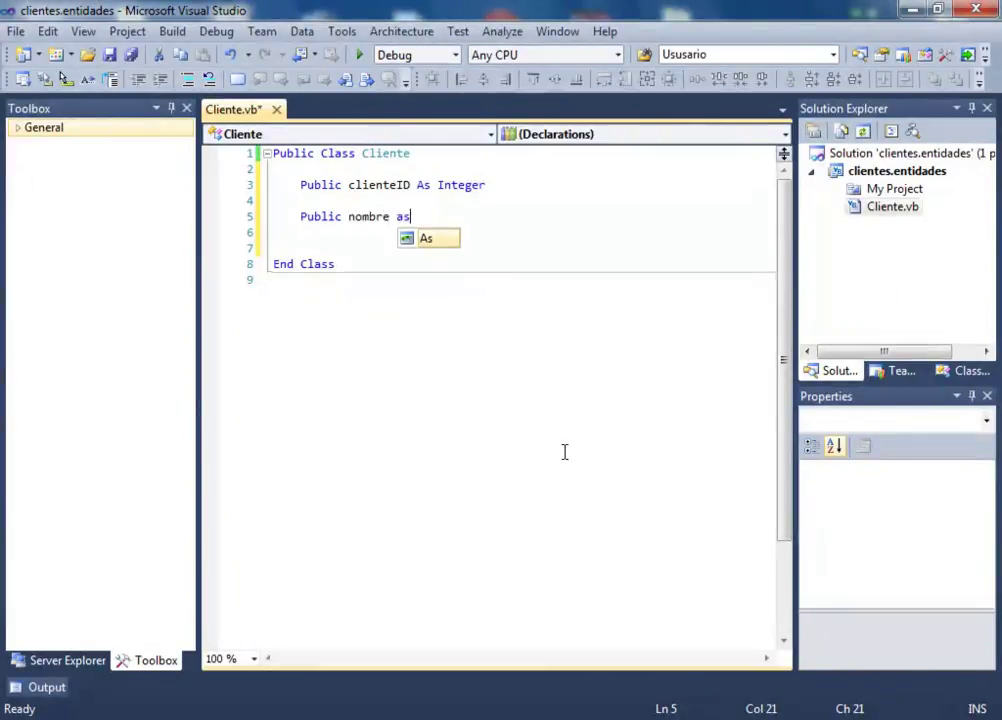
key("Tab")
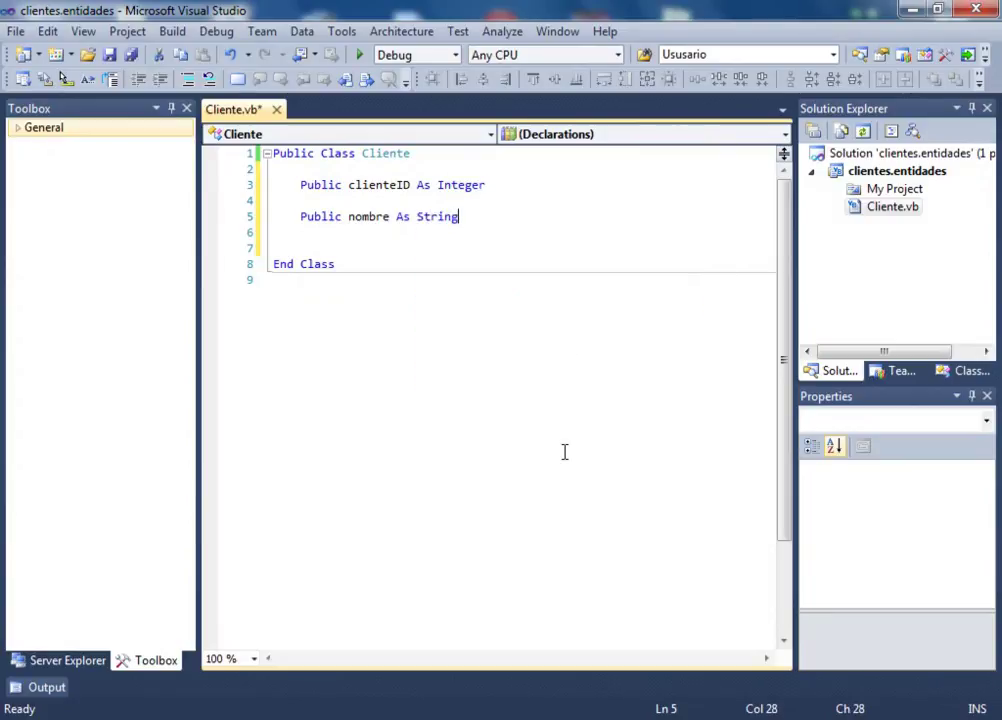
key("Return")
key("Return")
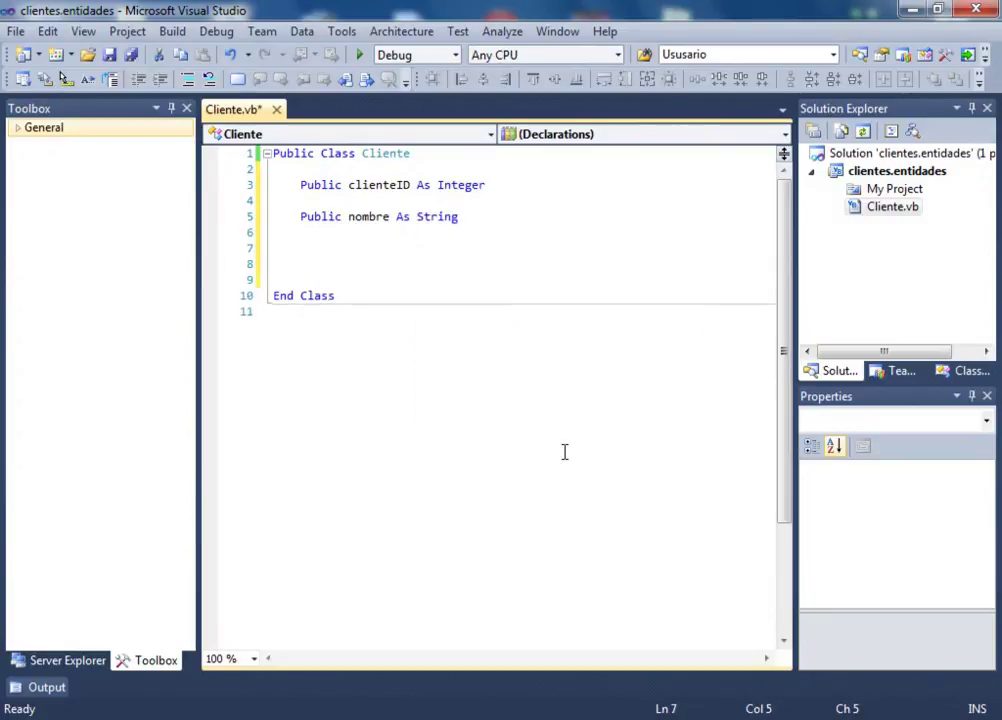